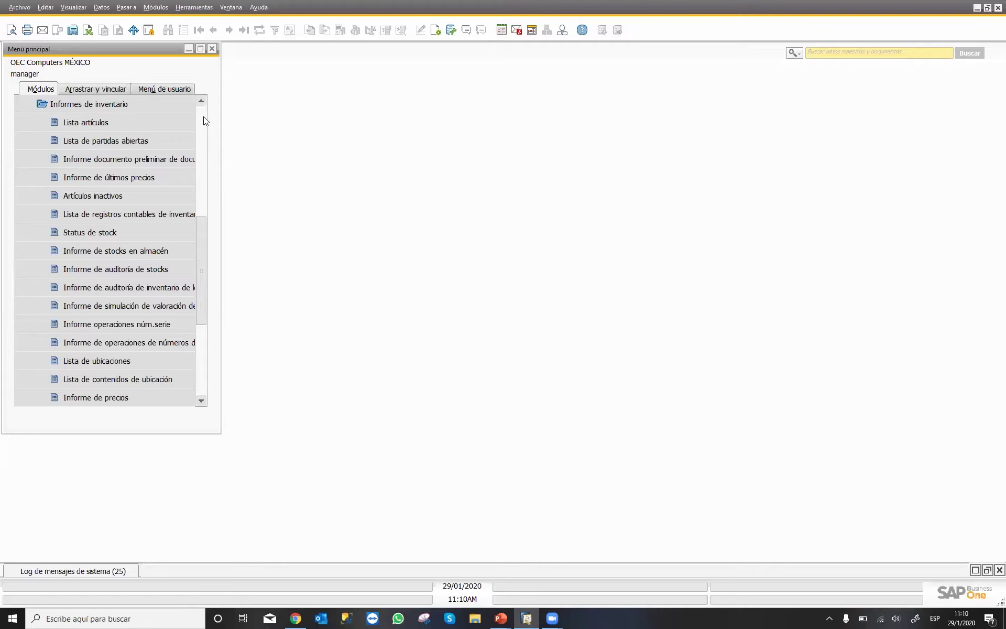
Step: Open the document numbering settings under system initialization and display the number series for Facturas clientes
left_click(105, 105)
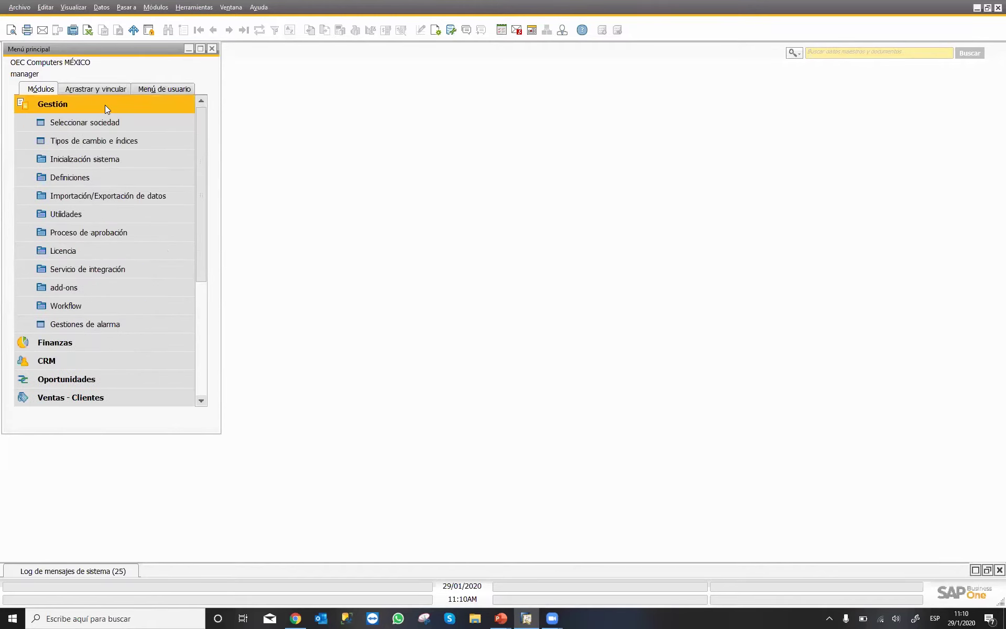
left_click(99, 158)
left_click(102, 252)
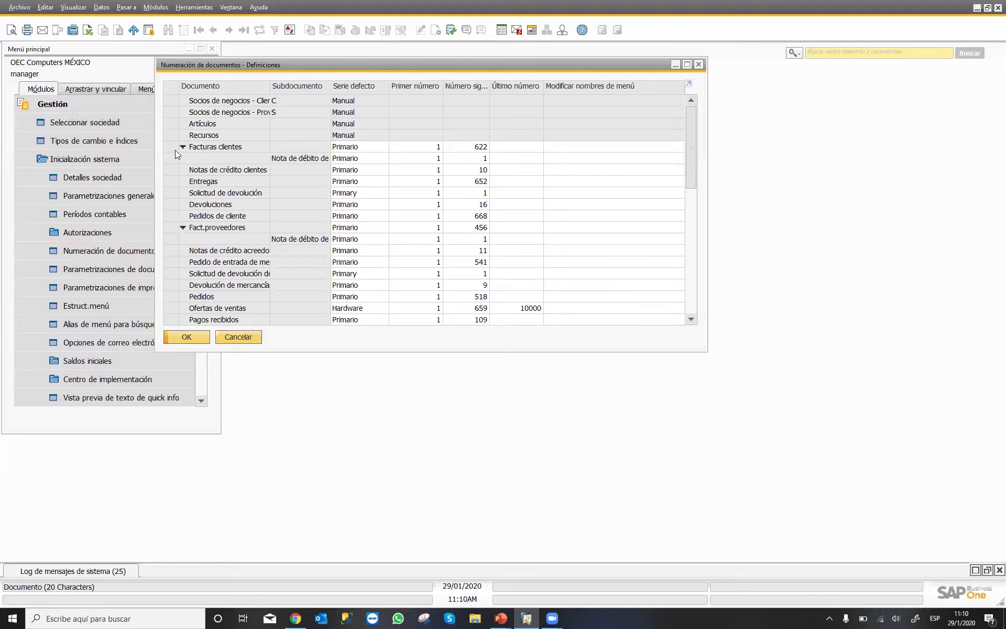
double_click(170, 147)
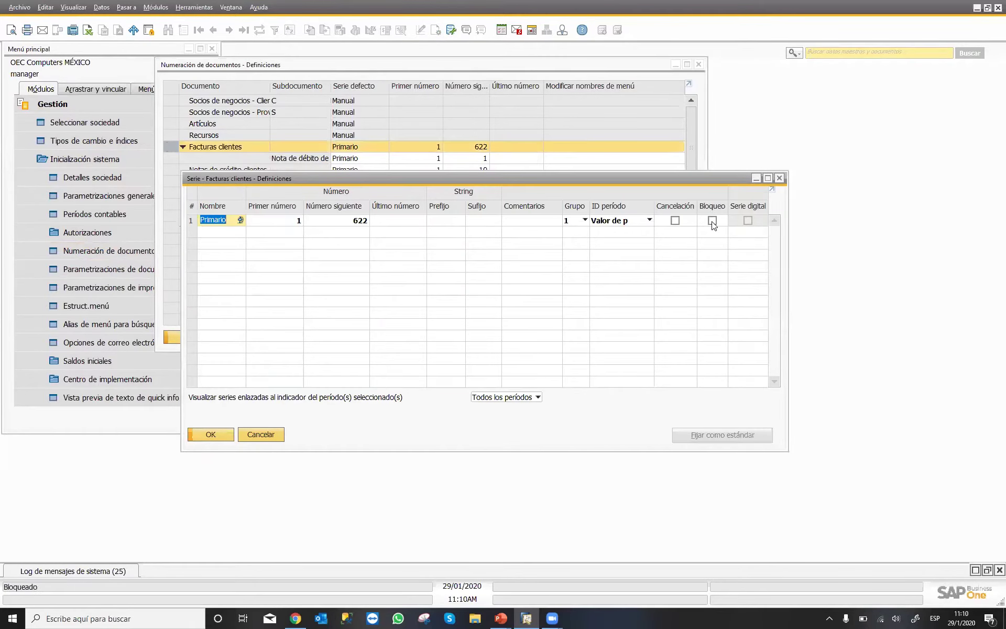
Step: Try the Bloqueo option on the Primario customer invoice series, discard the change and close the document numbering settings
left_click(712, 220)
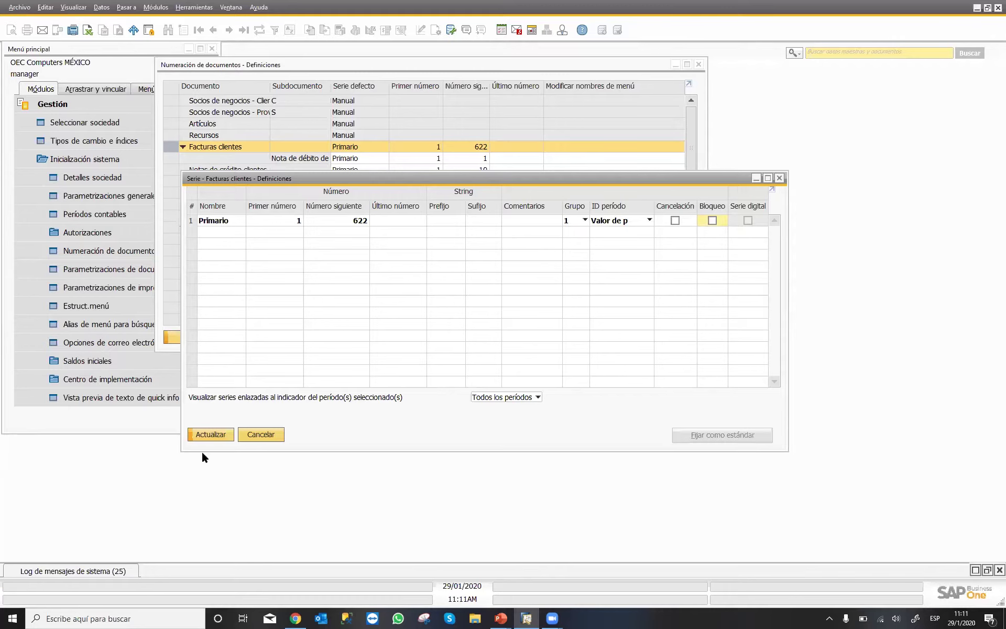
left_click(251, 437)
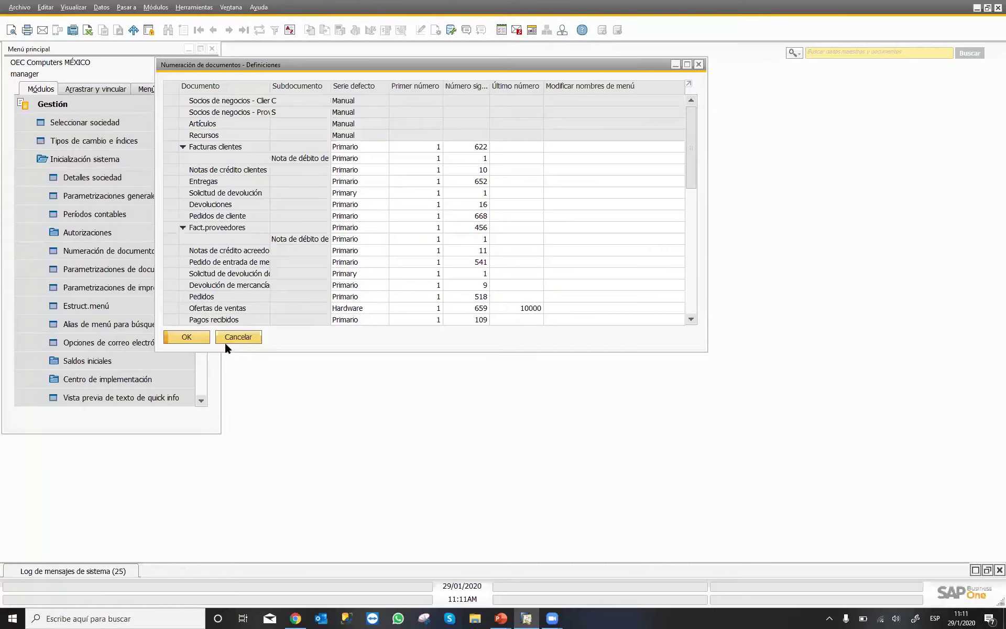
left_click(242, 338)
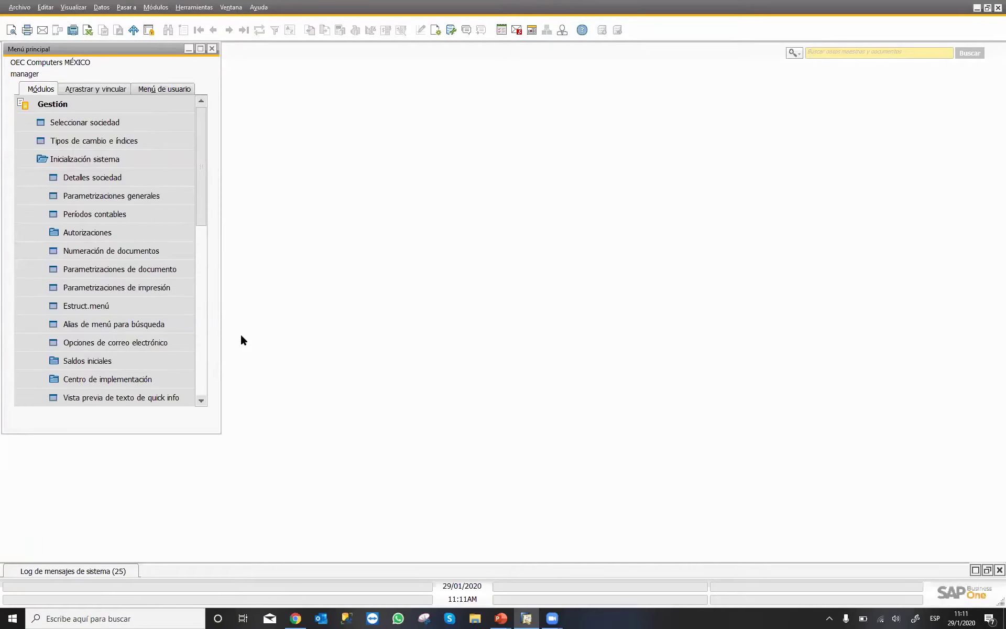
Step: Open the Recuento de inventario and Contabilización de stocks forms from the inventory count operations in Inventario
left_click(83, 107)
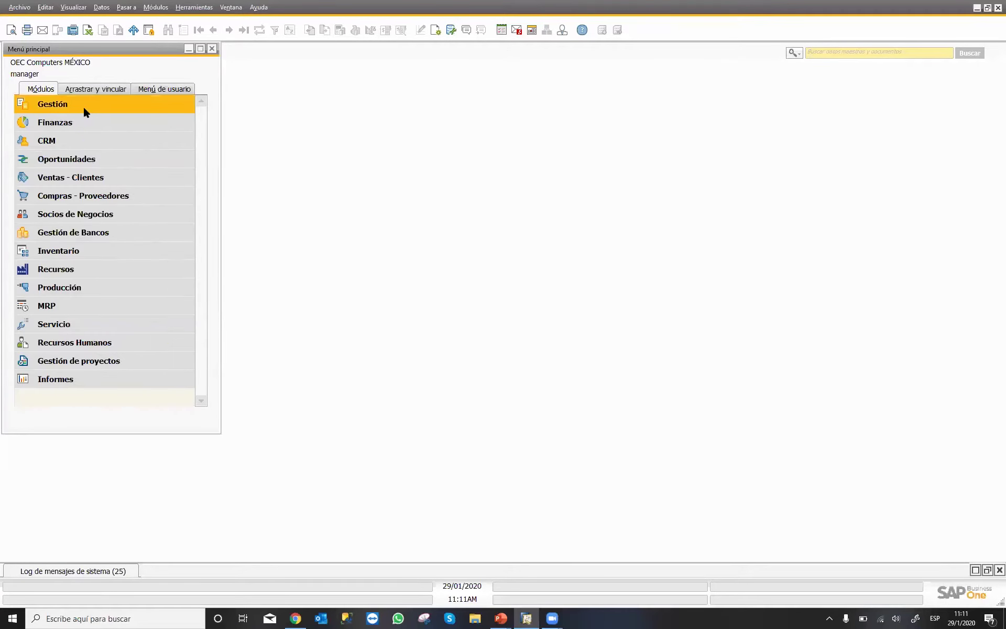
left_click(77, 253)
left_click(86, 217)
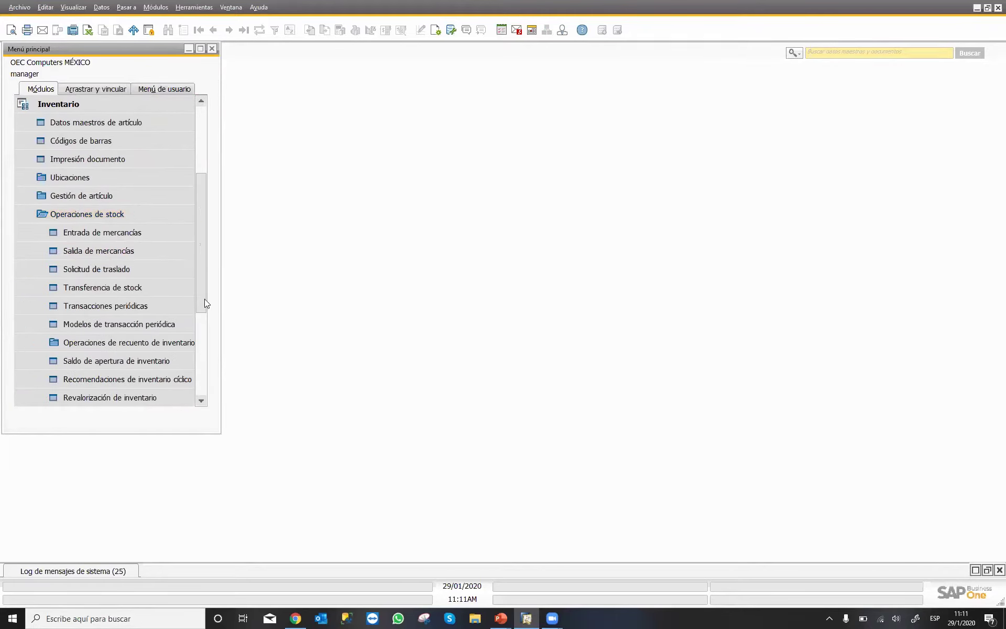
left_click(138, 344)
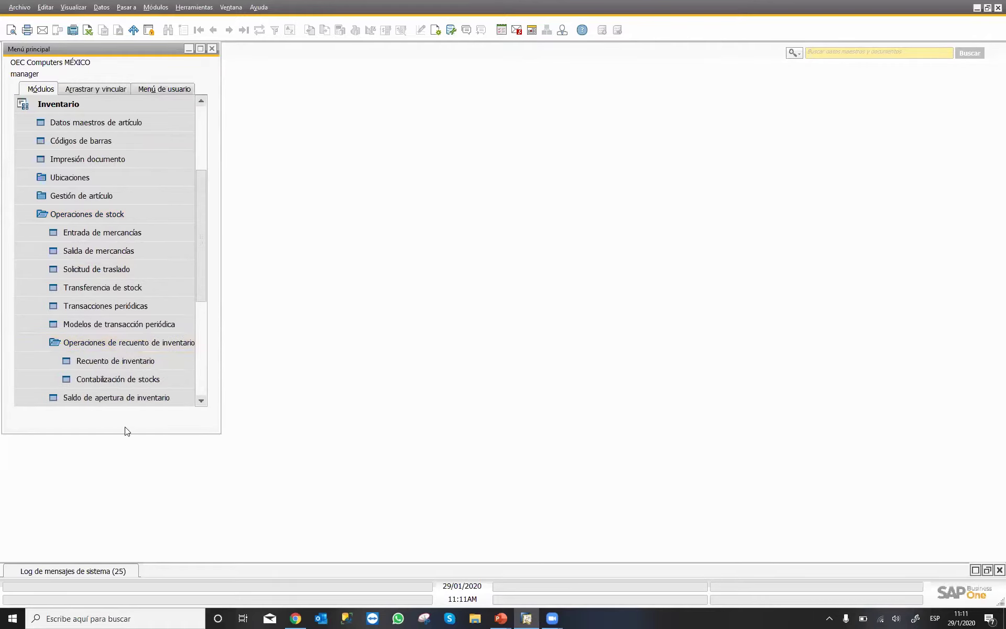
left_click_drag(126, 433, 131, 495)
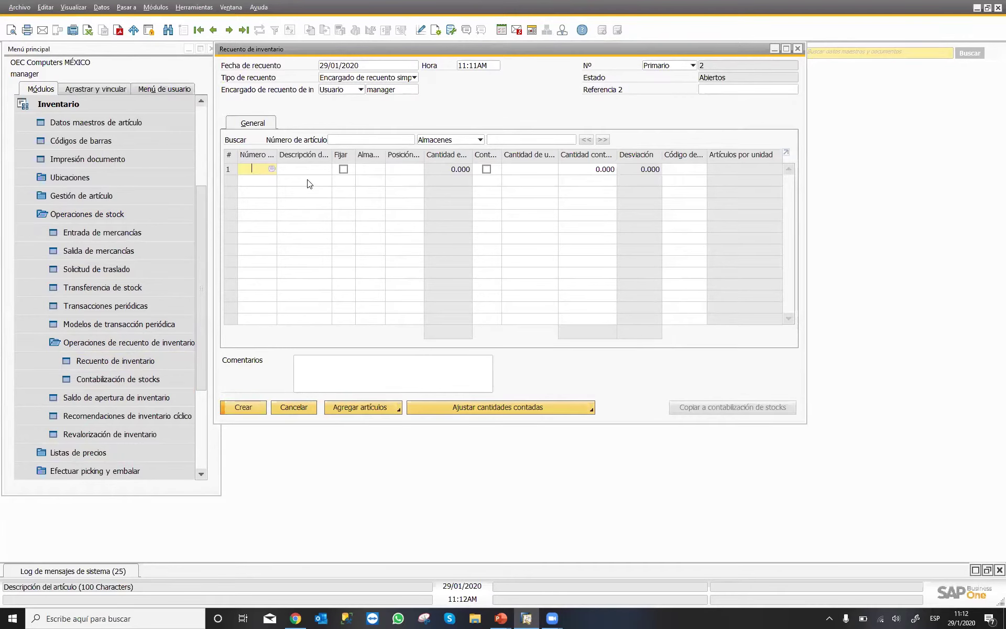
left_click(132, 381)
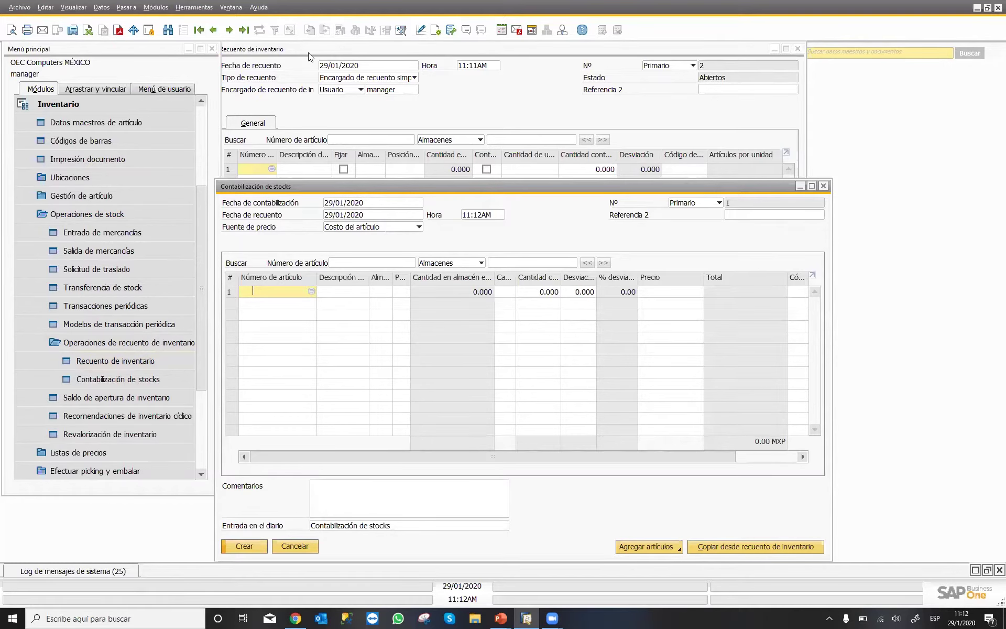
Step: Display the previous inventory count record and examine its counted quantities and deviations from the first row
left_click(271, 85)
left_click(214, 30)
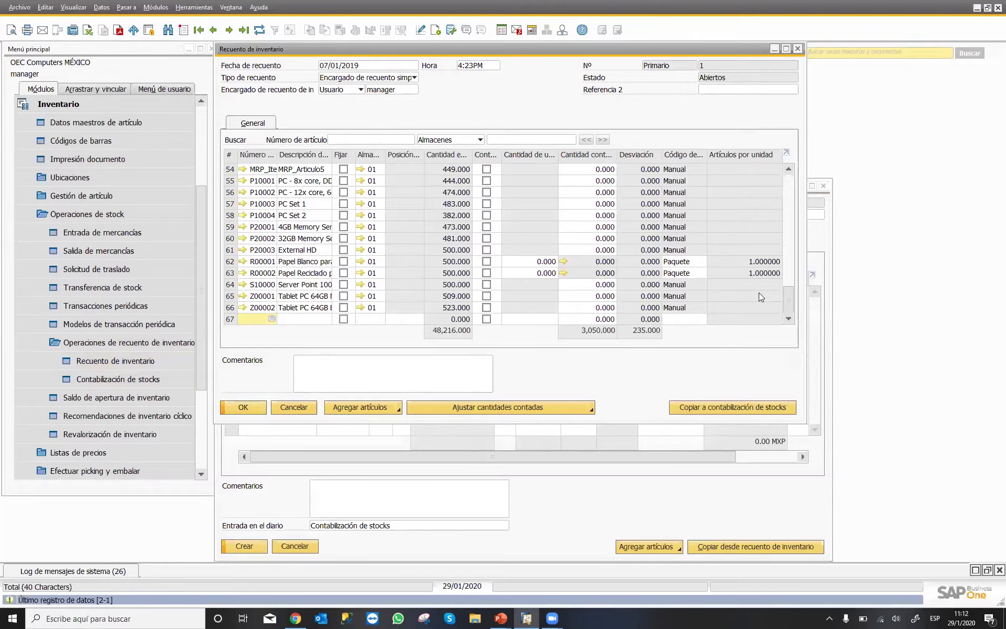
left_click_drag(791, 293, 789, 169)
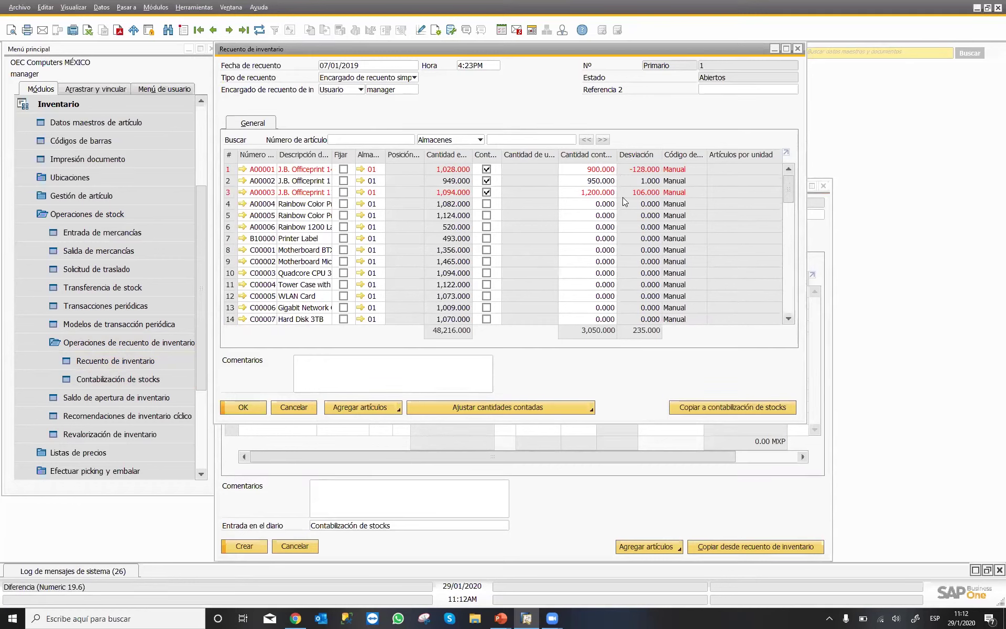
Step: Copy the inventory count to a stock posting, discard it, and close the inventory count and stock posting forms
left_click(694, 411)
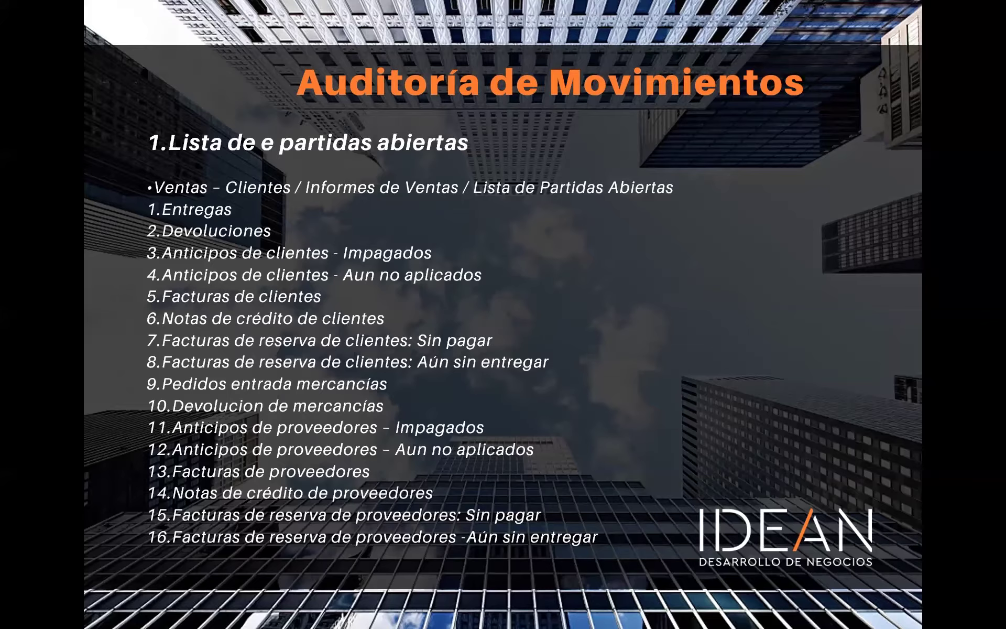
key("alt+Tab")
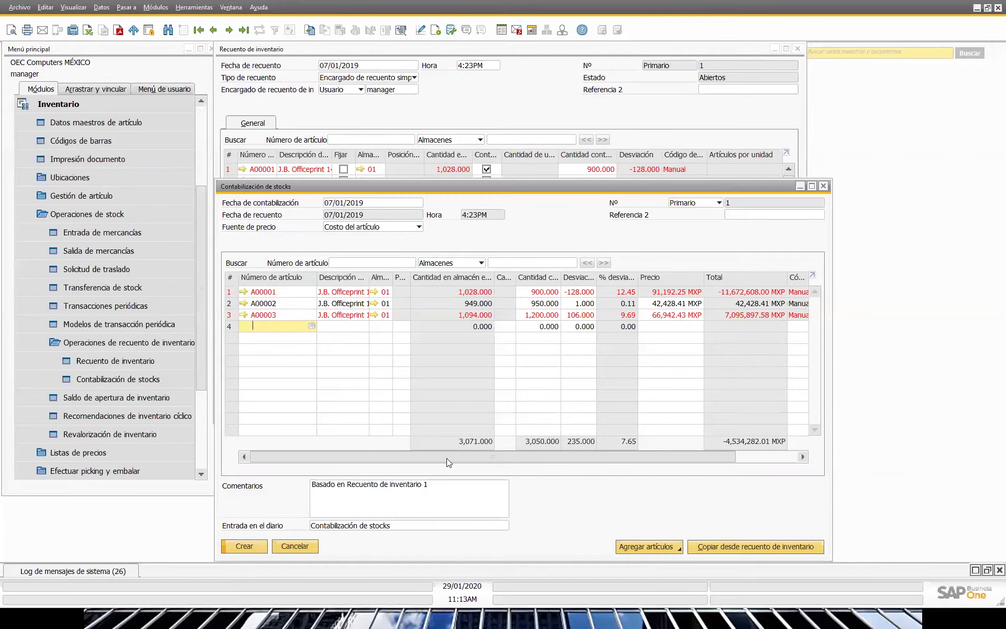
left_click(298, 551)
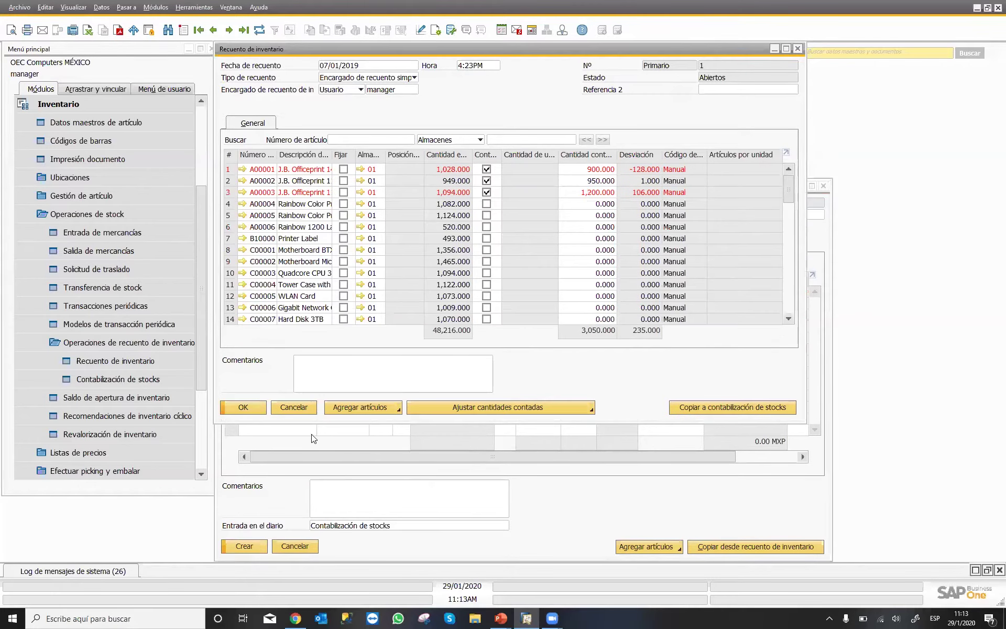
left_click(295, 403)
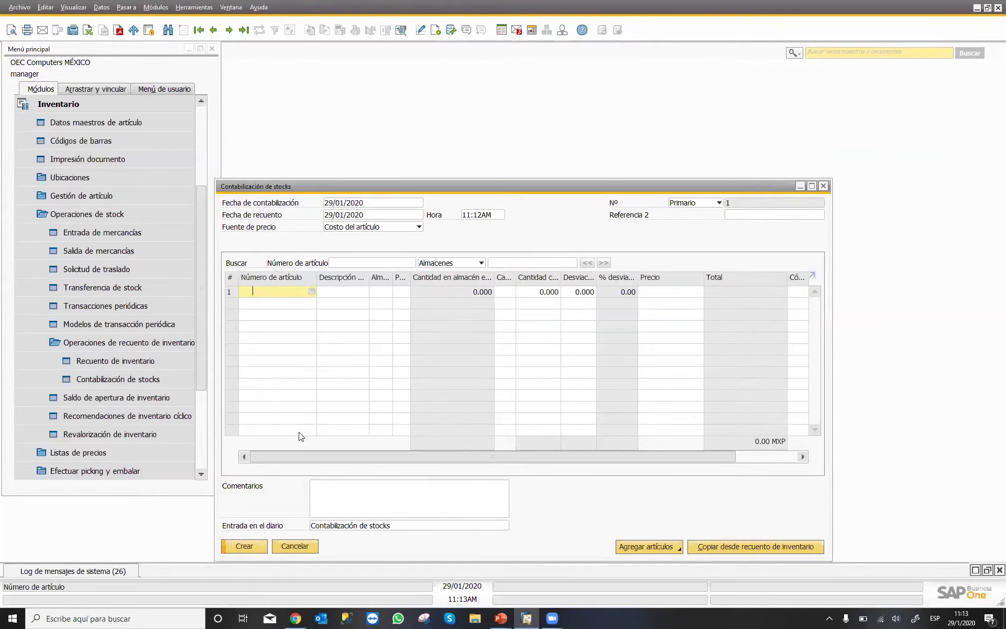
left_click(305, 545)
Step: Open the Lista de partidas abiertas report from the sales reports in Ventas - Clientes
left_click(92, 105)
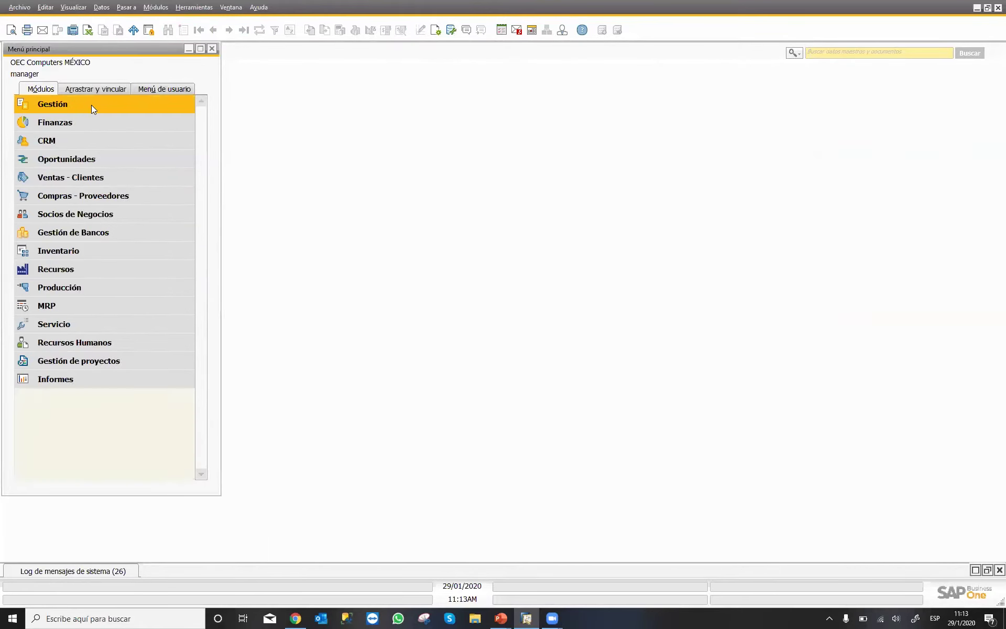
left_click(70, 175)
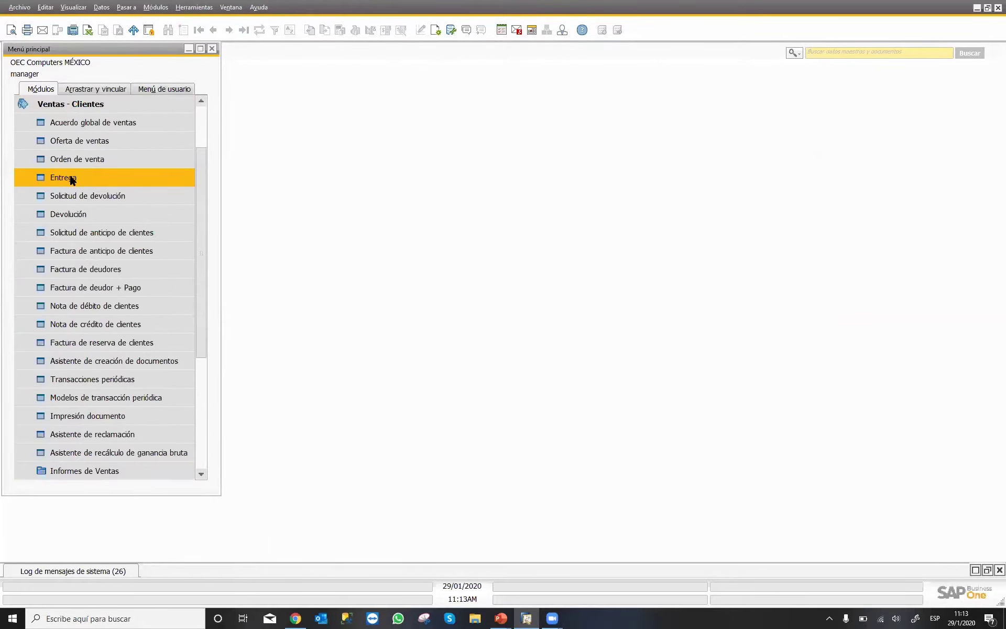
left_click(96, 475)
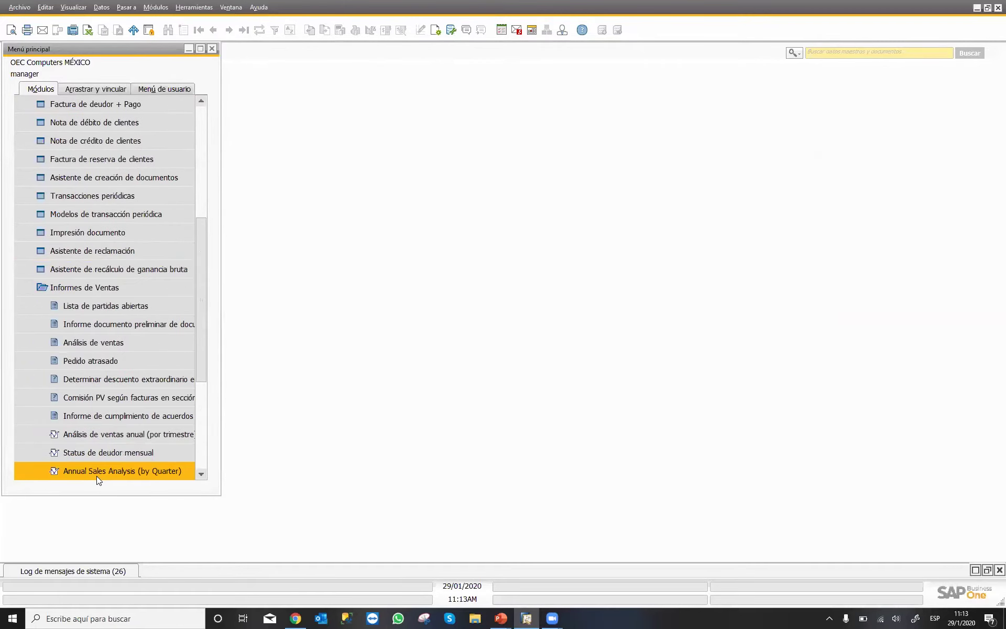
left_click(142, 307)
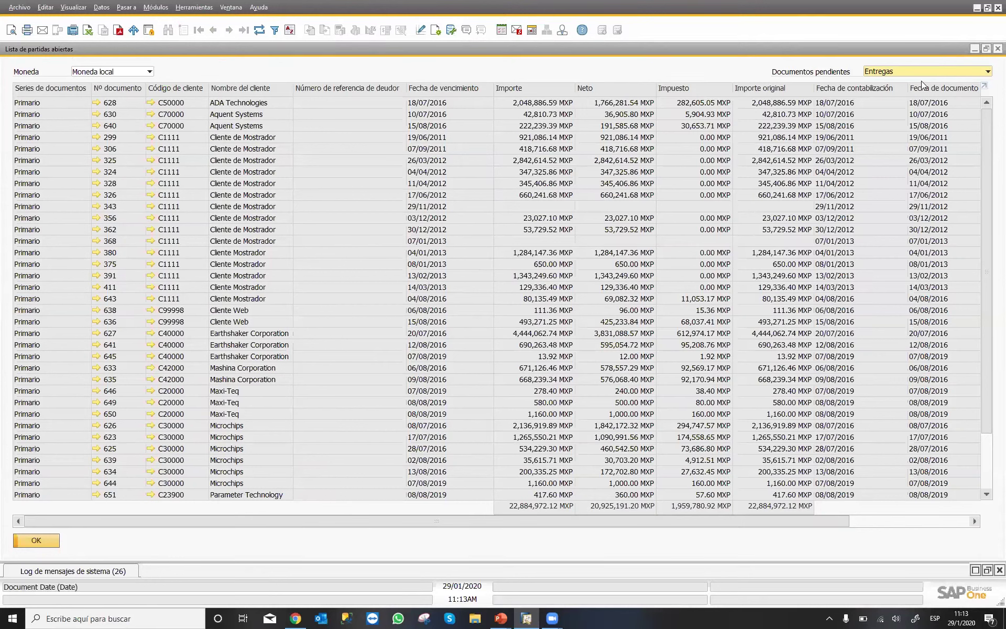
Step: Show Entregas as the pending document type and examine the dates and amounts of the open deliveries
left_click(957, 72)
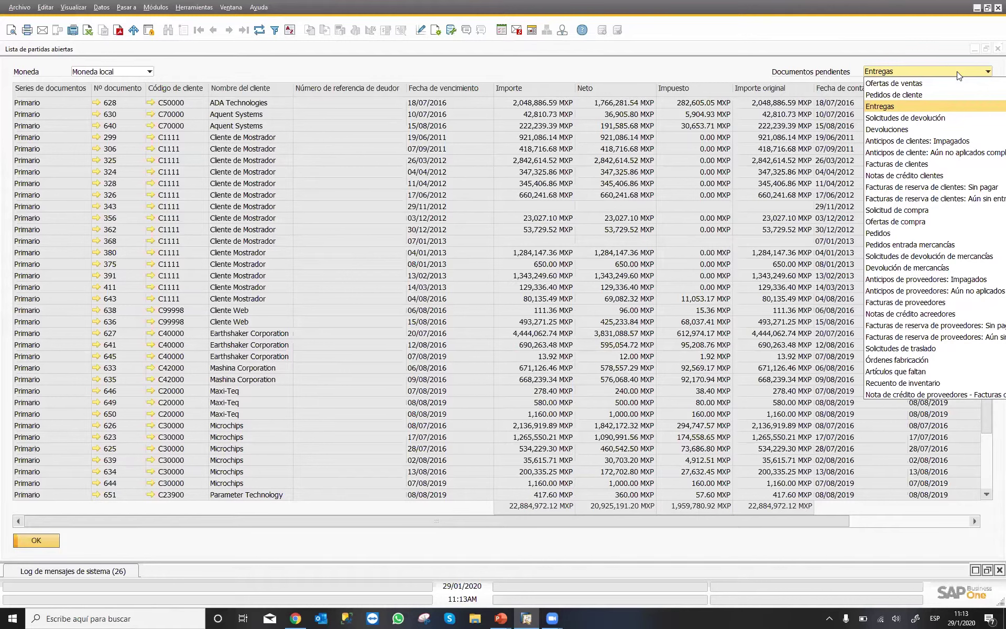
left_click(872, 106)
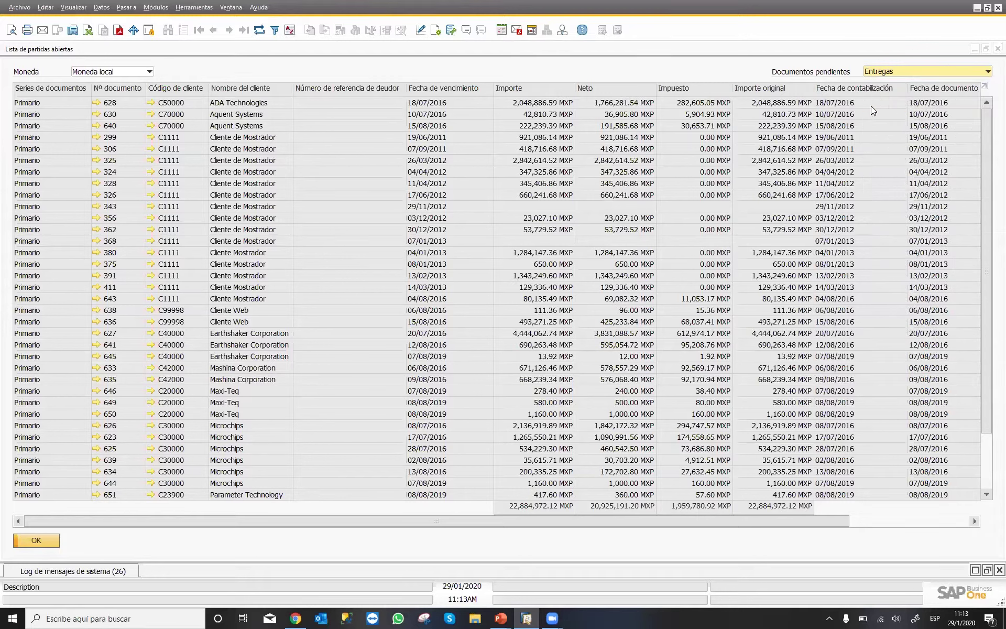
left_click(621, 145)
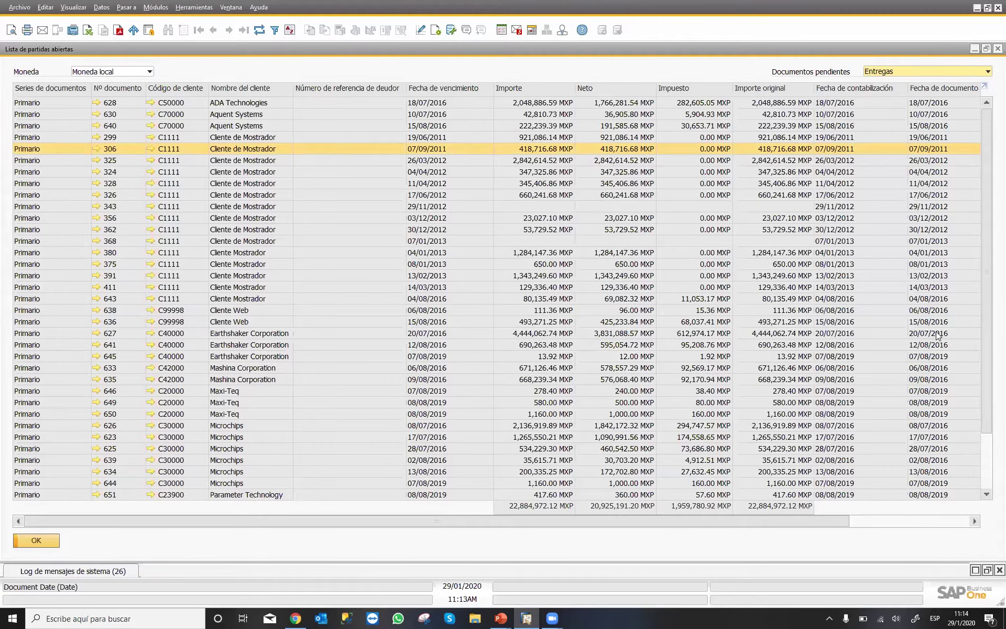
scroll(986, 453, "down", 2)
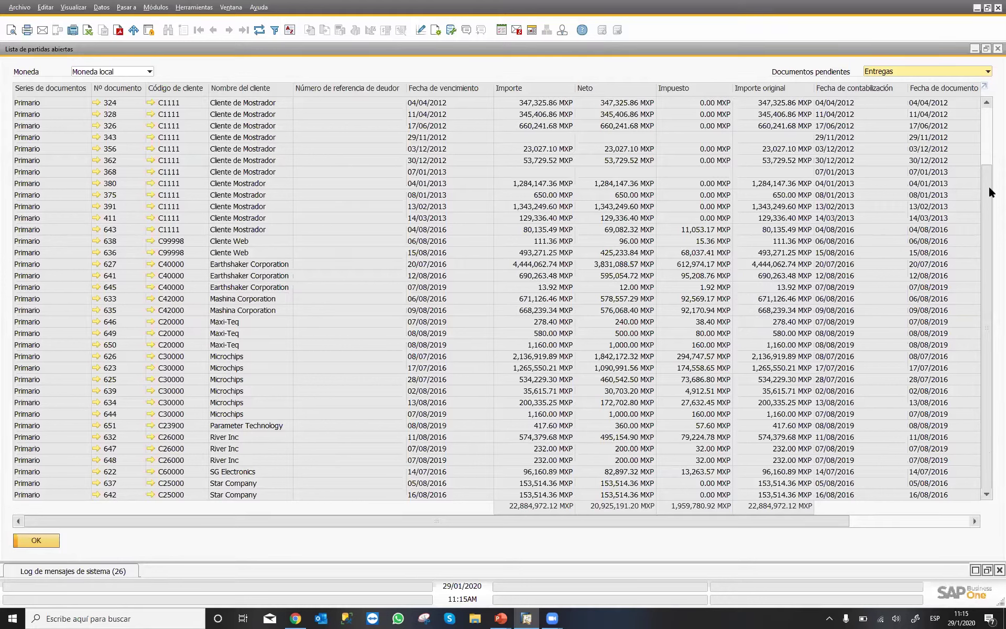
Step: Show the open Facturas de clientes, sort them by days overdue in descending order and examine the oldest invoices
left_click(912, 72)
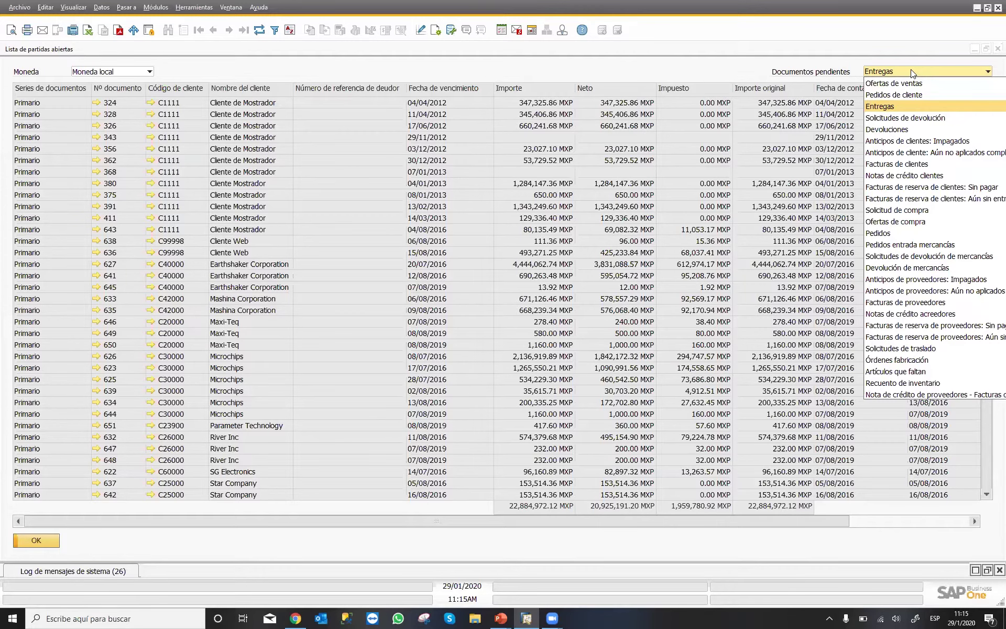
left_click(890, 165)
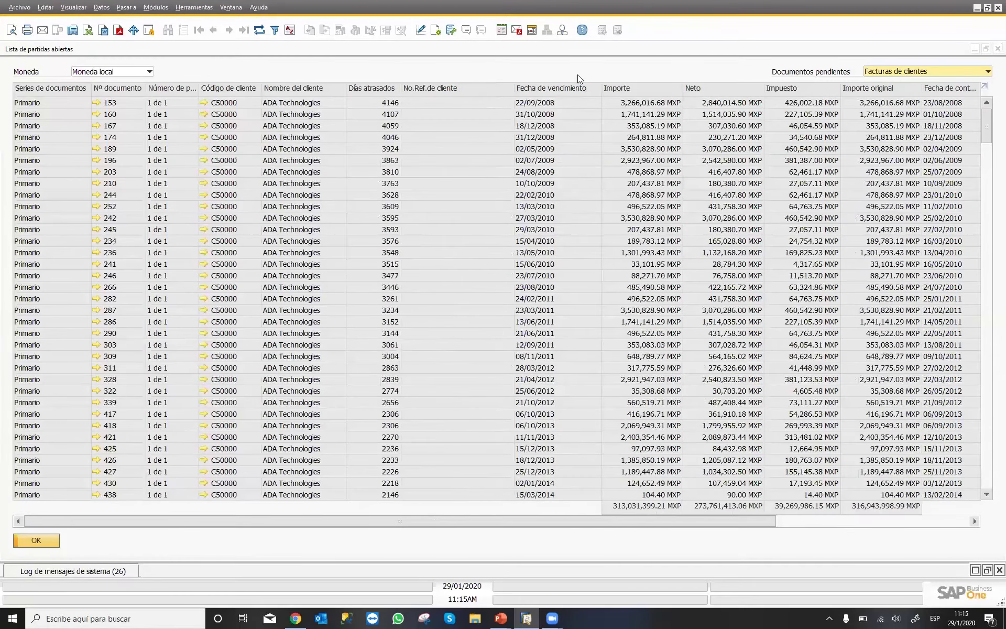
double_click(379, 89)
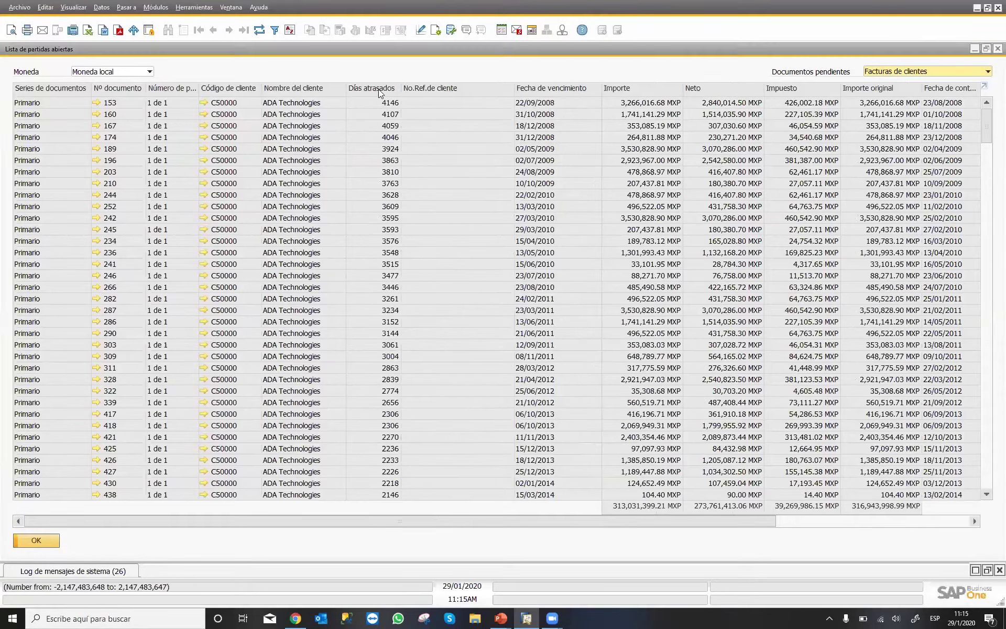
left_click(378, 89)
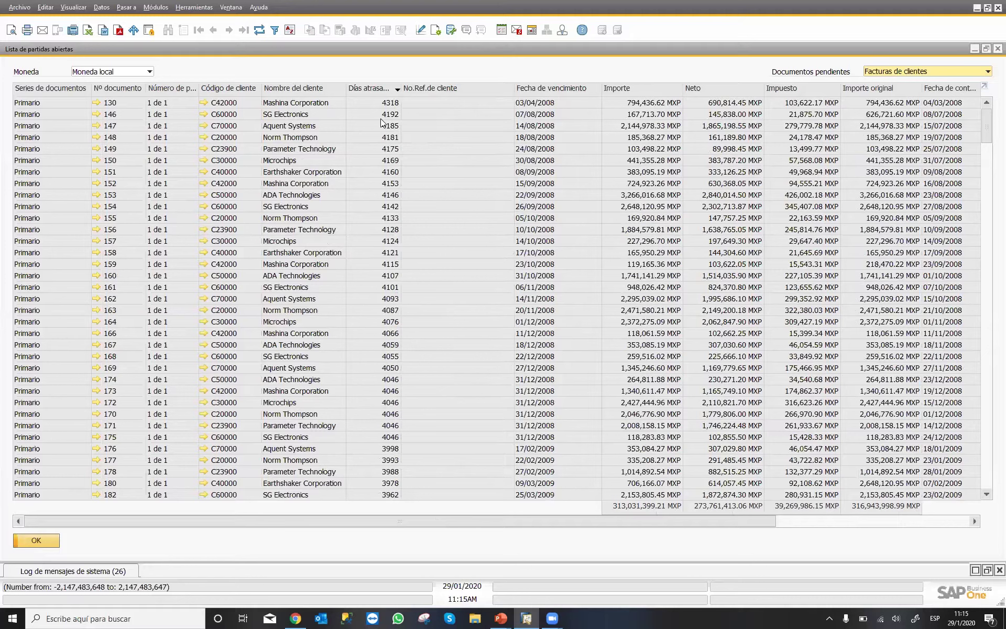
left_click(384, 137)
left_click(384, 173)
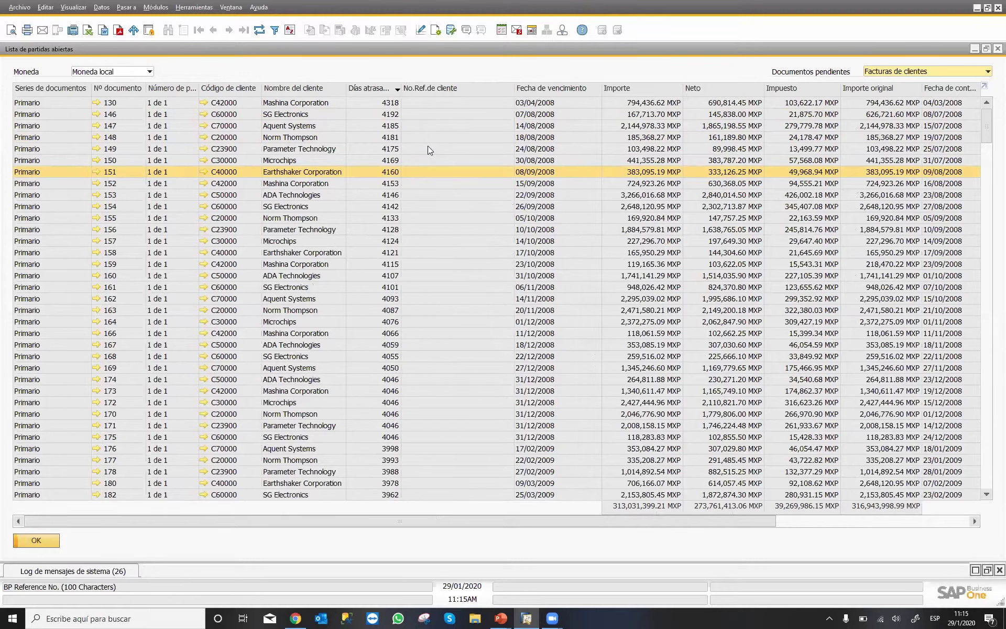
Step: Review the pending Facturas de reserva de clientes: Aún sin entregar, and list the open Pedidos entrada mercancías
left_click(894, 72)
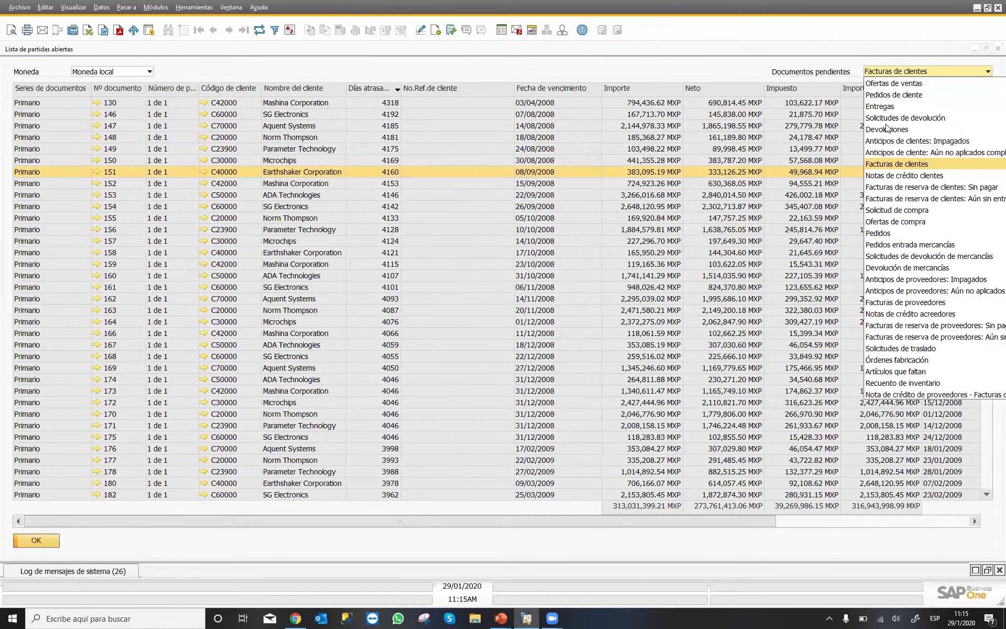
left_click(907, 199)
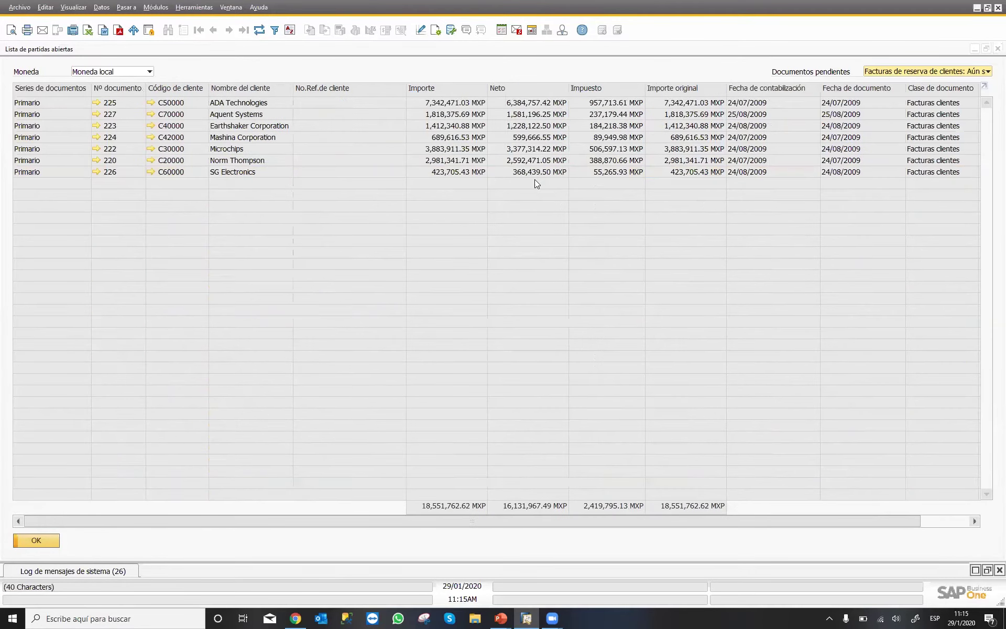
left_click(386, 127)
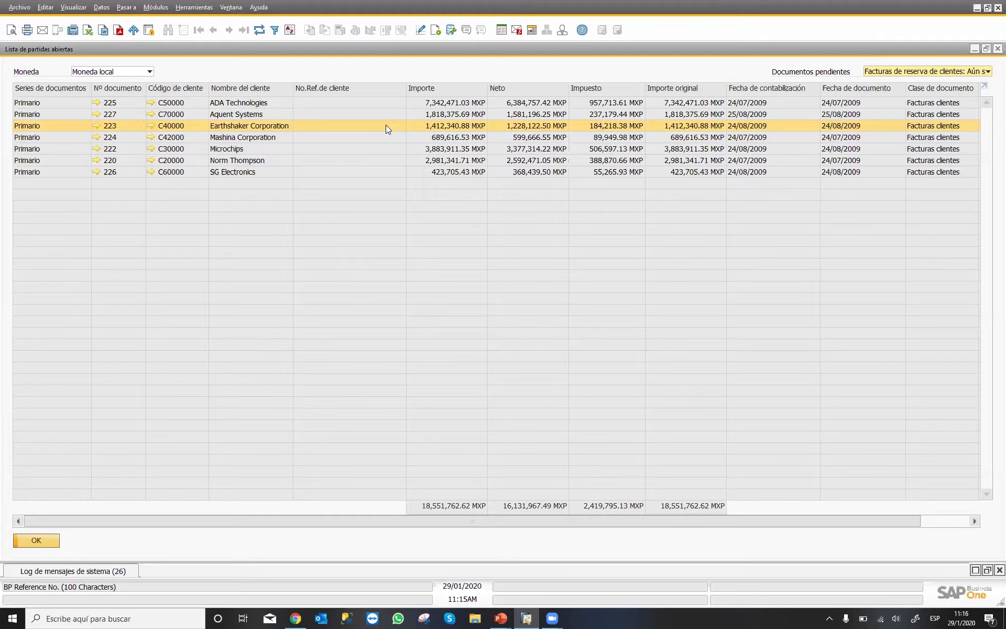
left_click(921, 71)
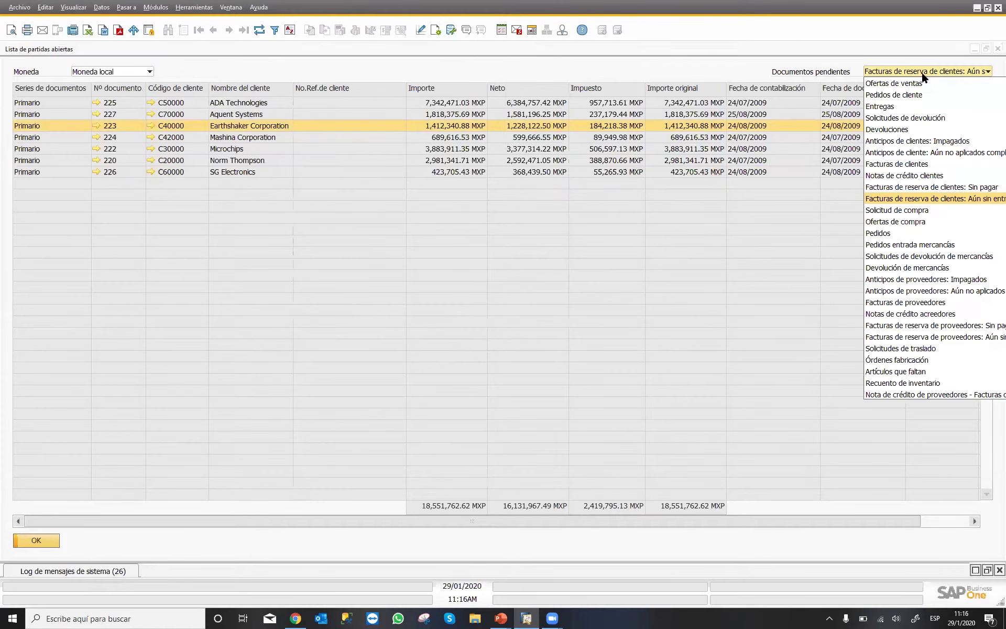
left_click(892, 244)
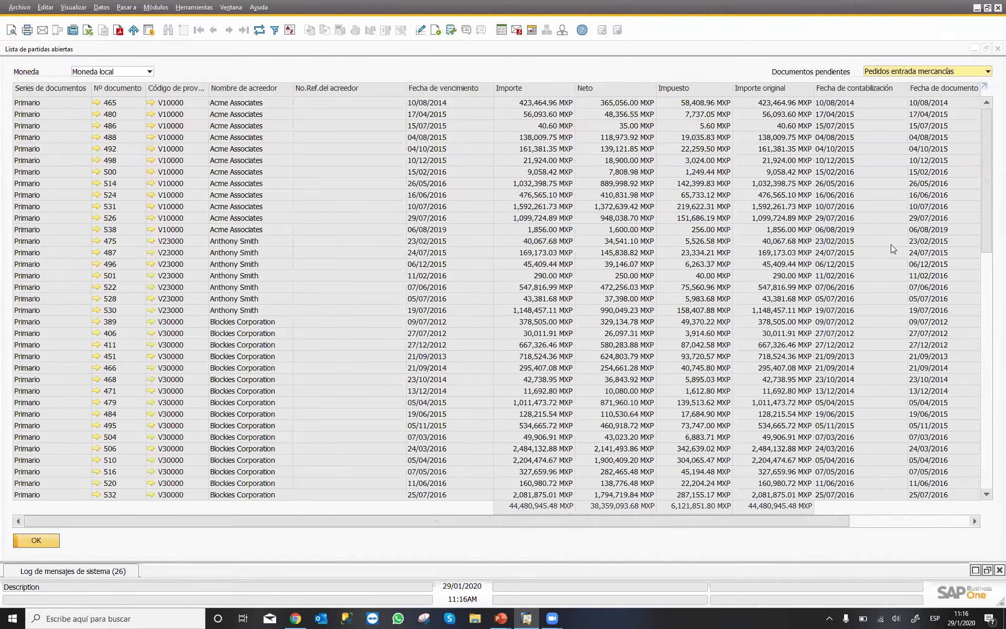
Step: Review the pending Facturas de proveedores, and check the open Notas de crédito acreedores
left_click(603, 287)
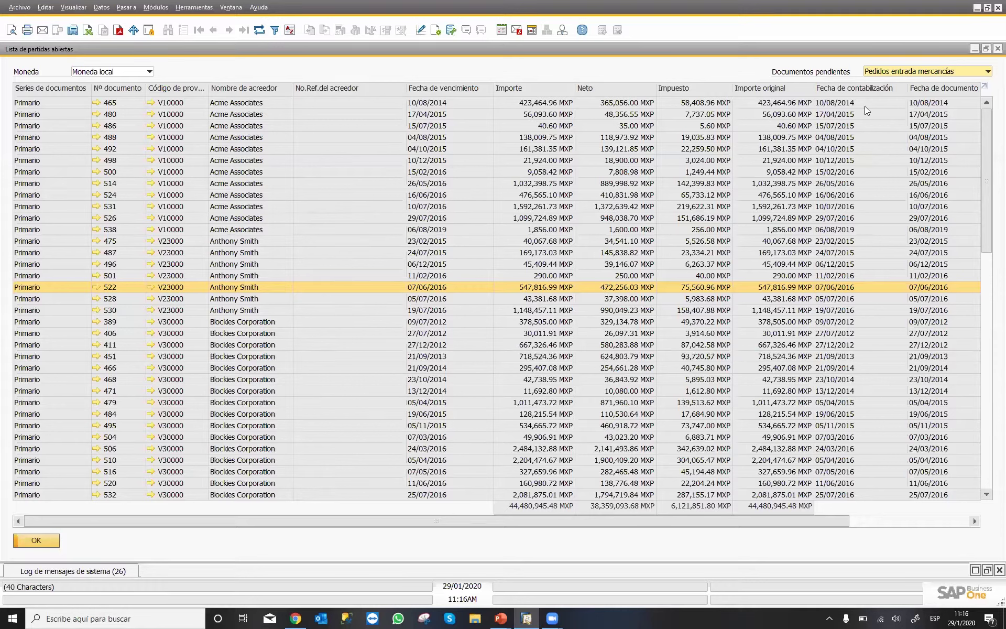
left_click(968, 71)
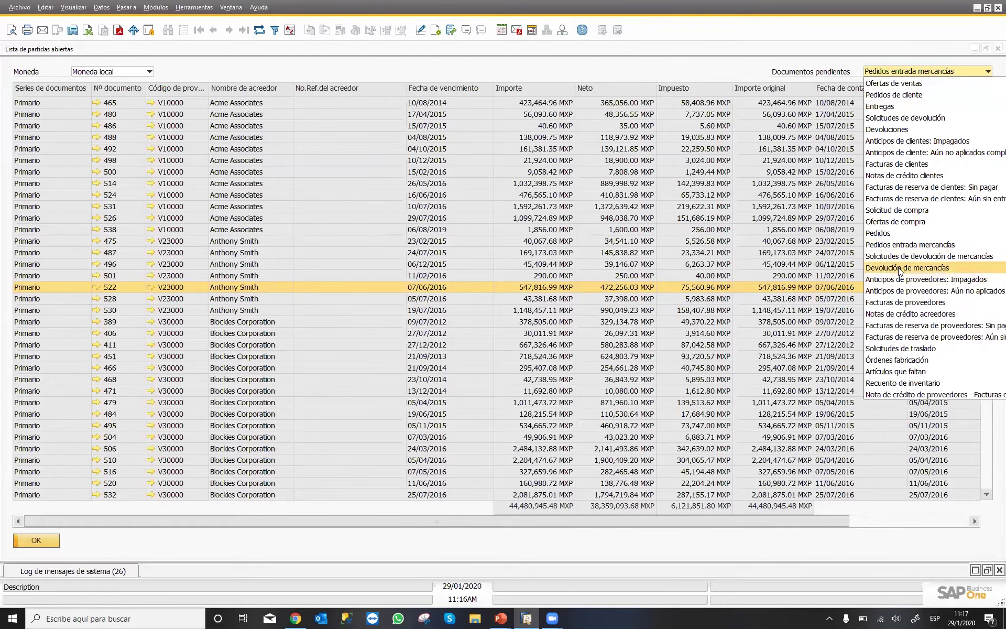
left_click(890, 303)
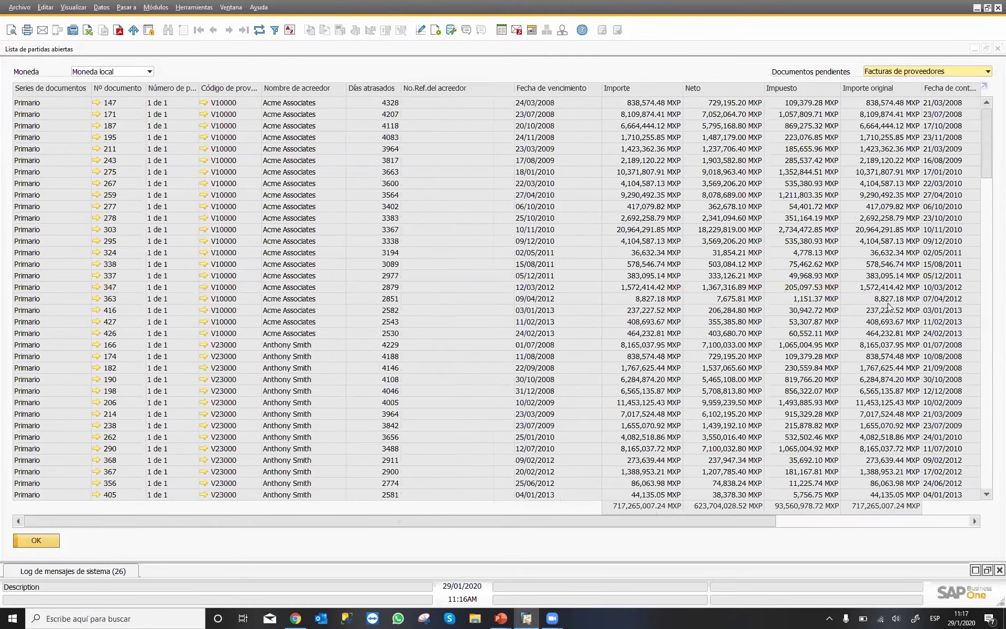
left_click(886, 73)
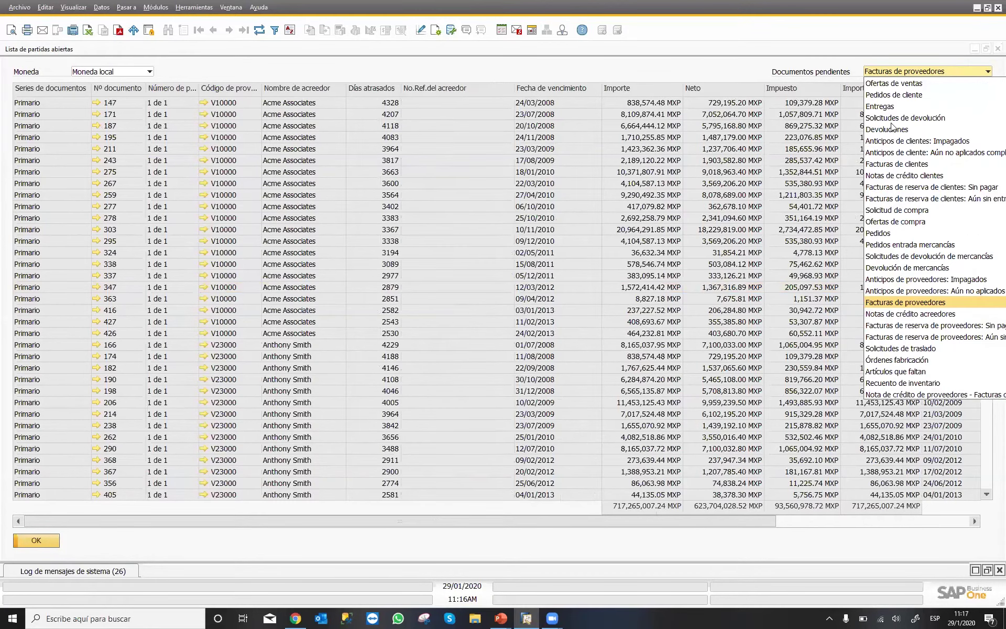
left_click(895, 313)
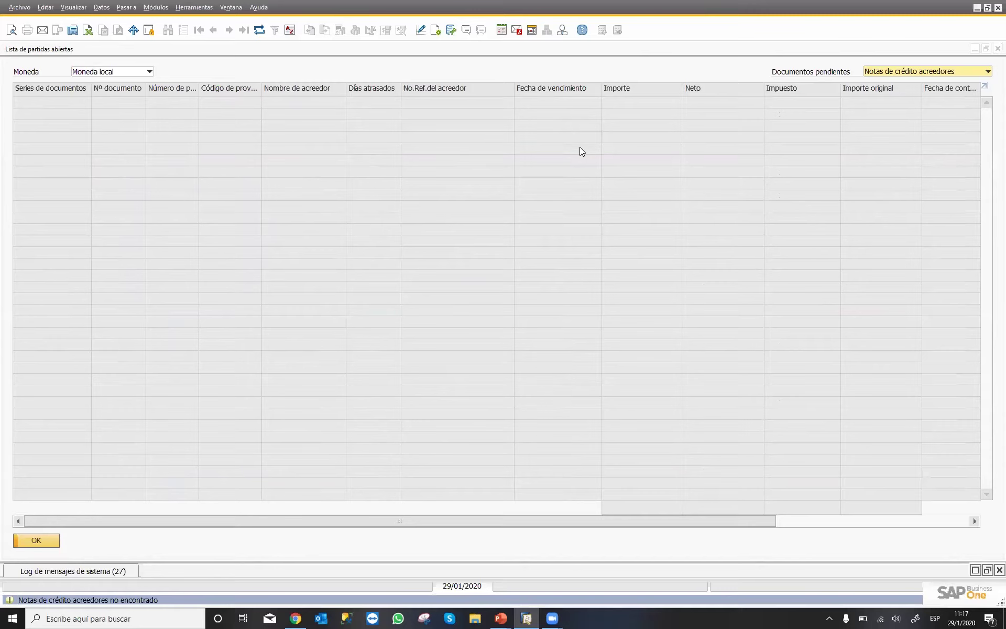
left_click(581, 148)
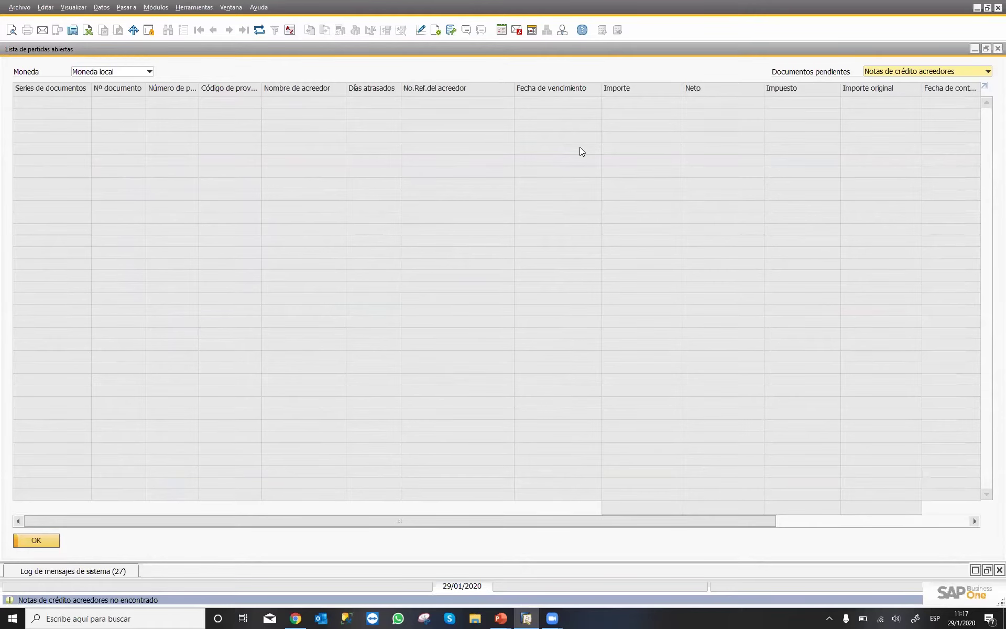
Step: Review the pending Facturas de reserva de proveedores: Aún sin entregar, and list the open Pedidos entrada mercancías again
left_click(893, 73)
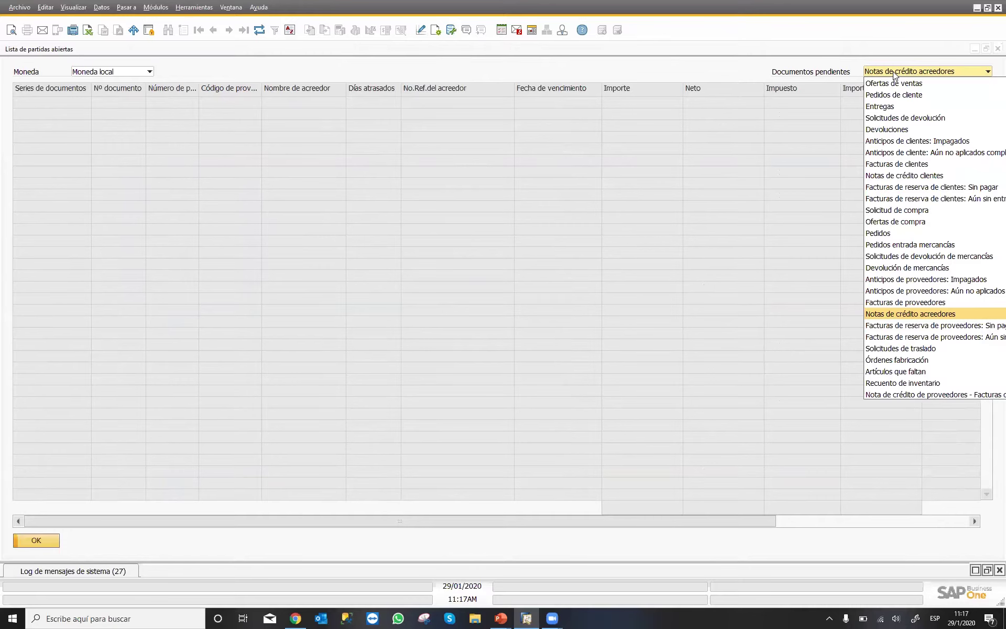
left_click(877, 338)
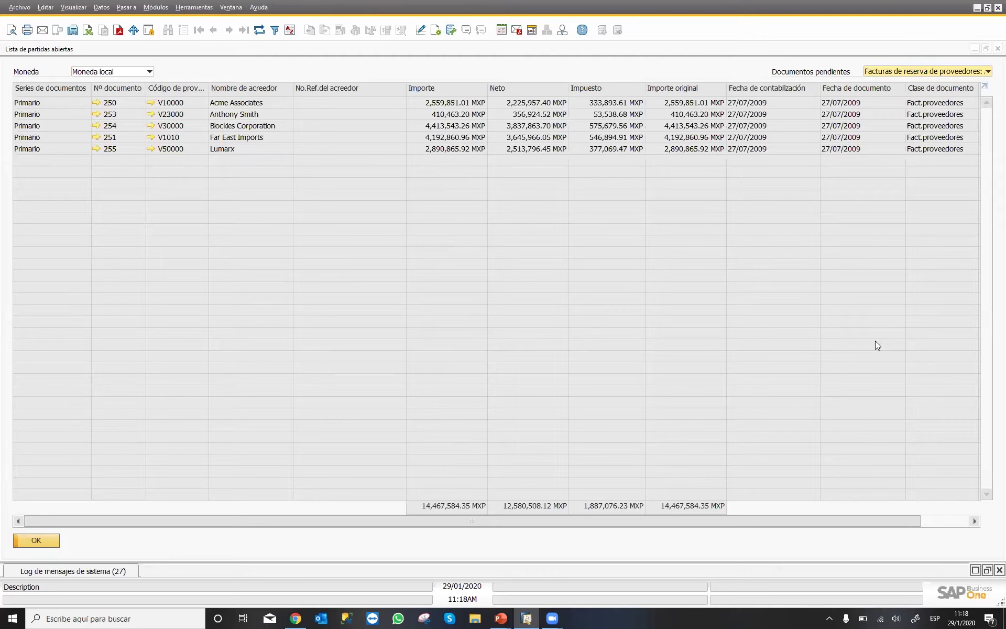
left_click(901, 73)
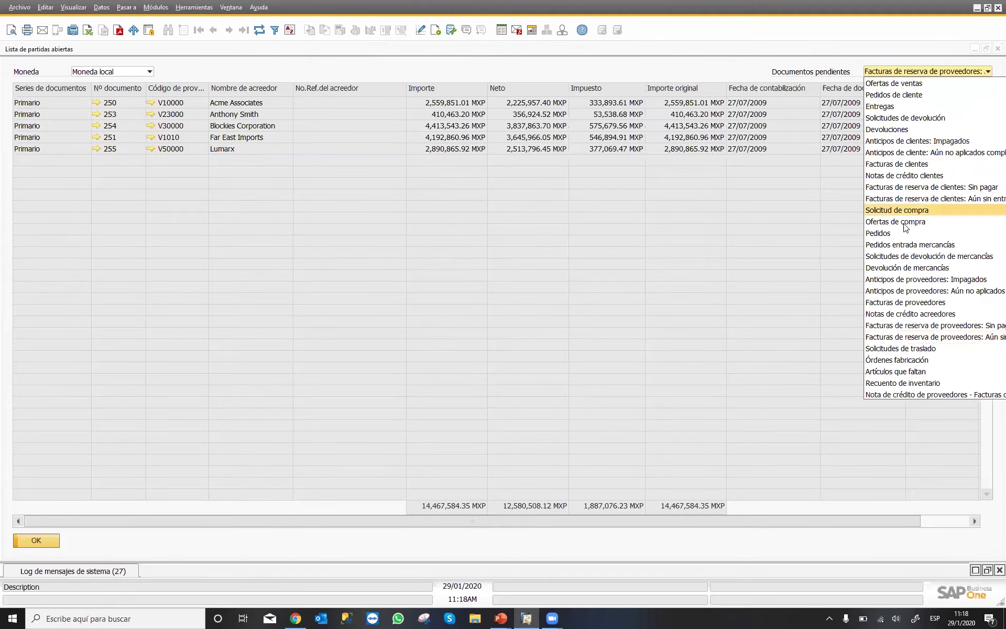
left_click(912, 244)
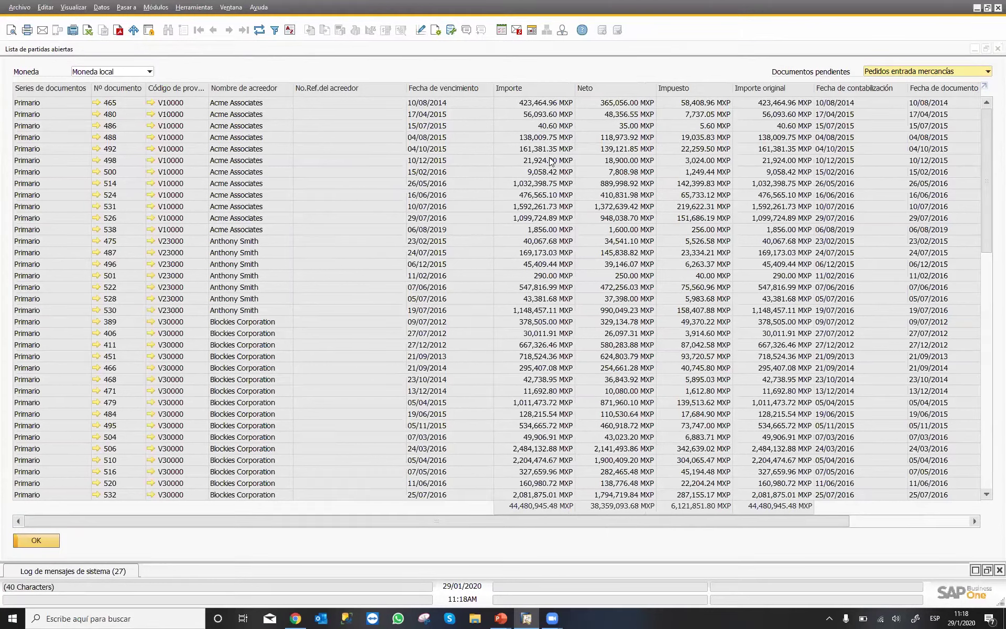
left_click(834, 231)
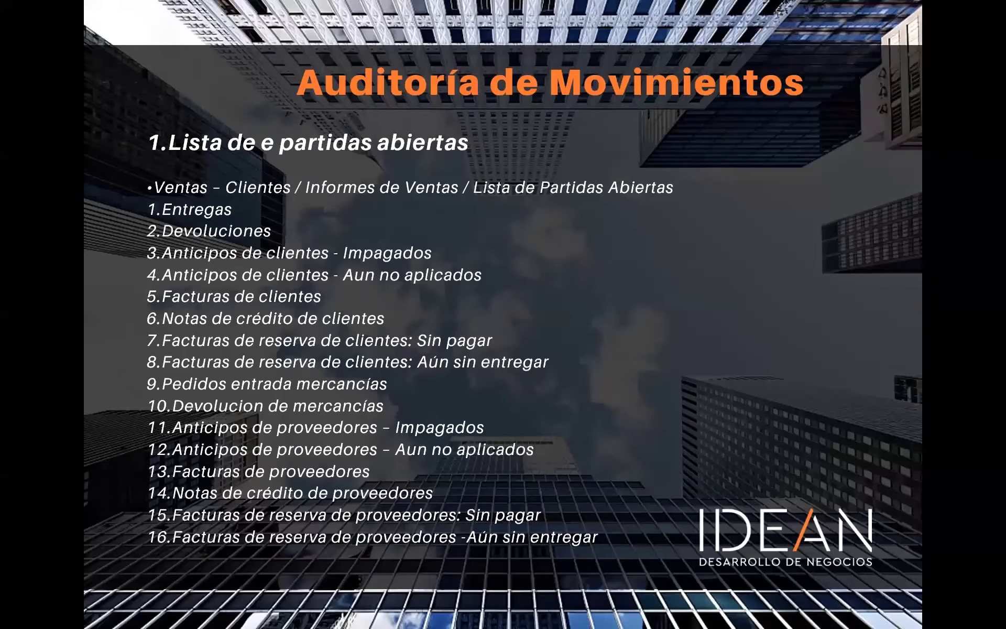
key("Right")
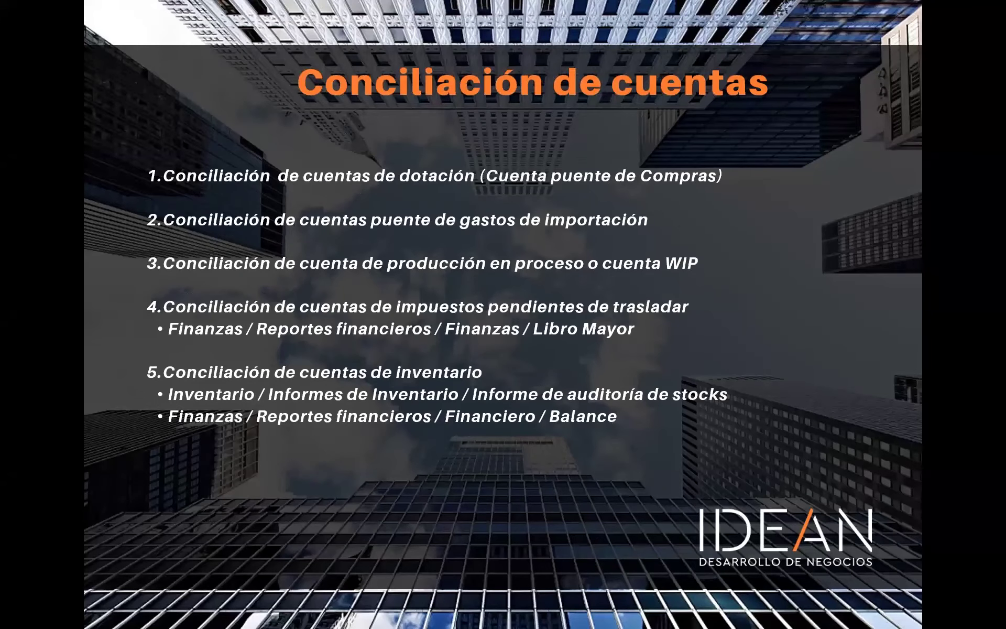
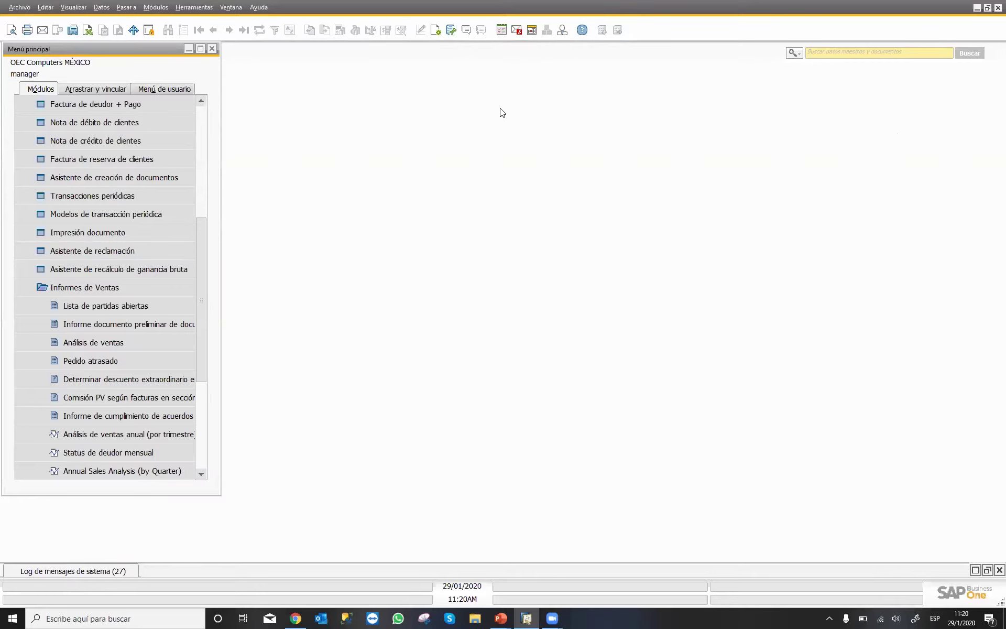
Step: Open the Plan de cuentas from the Finanzas module and display the Pasivos accounts
scroll(89, 131, "up", 5)
left_click(89, 128)
left_click(89, 129)
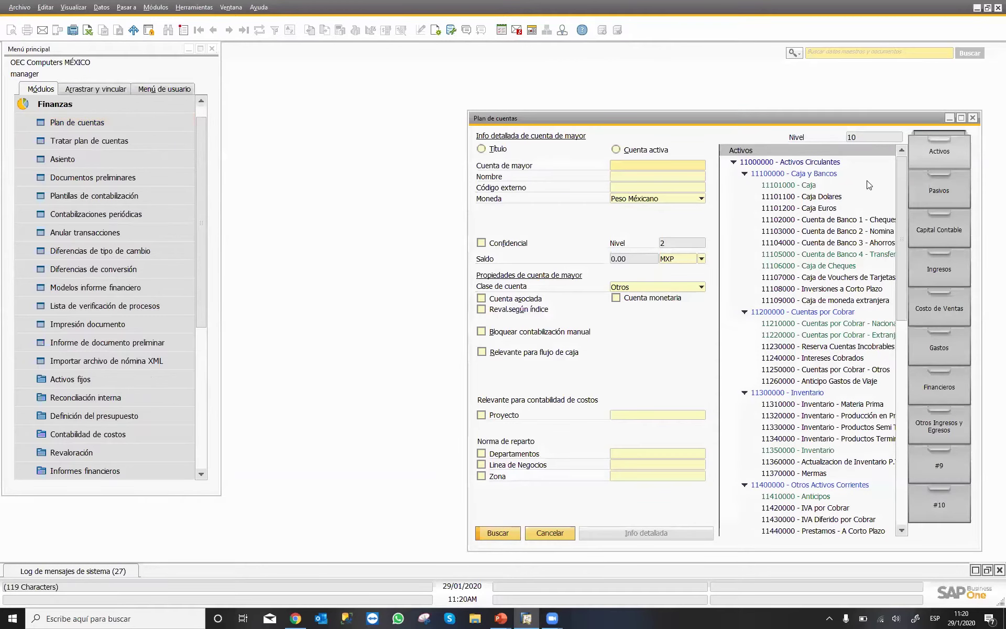
left_click(930, 191)
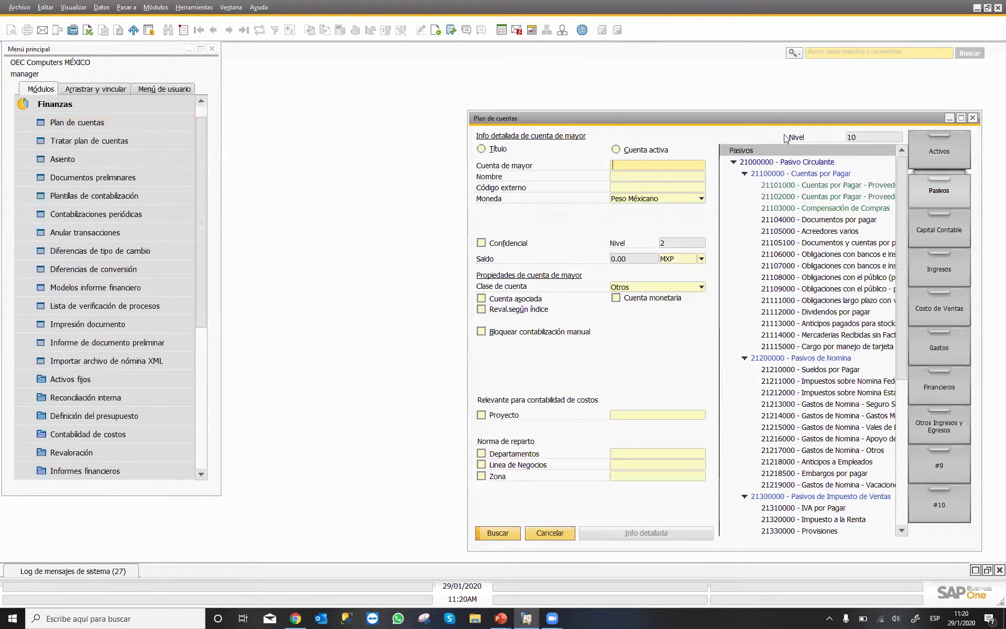
left_click_drag(757, 122, 648, 81)
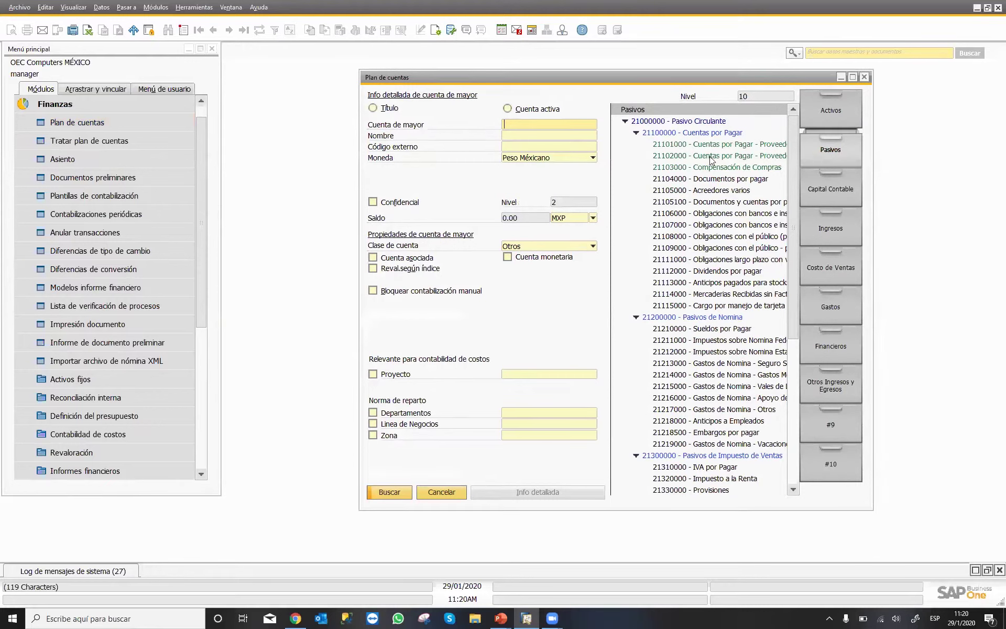
Step: Examine the Compensación de Compras, Cuentas por Pagar - Proveedores Nacionales and Mercaderías Recibidas sin Factura accounts, checking the balance of the last one
left_click(722, 172)
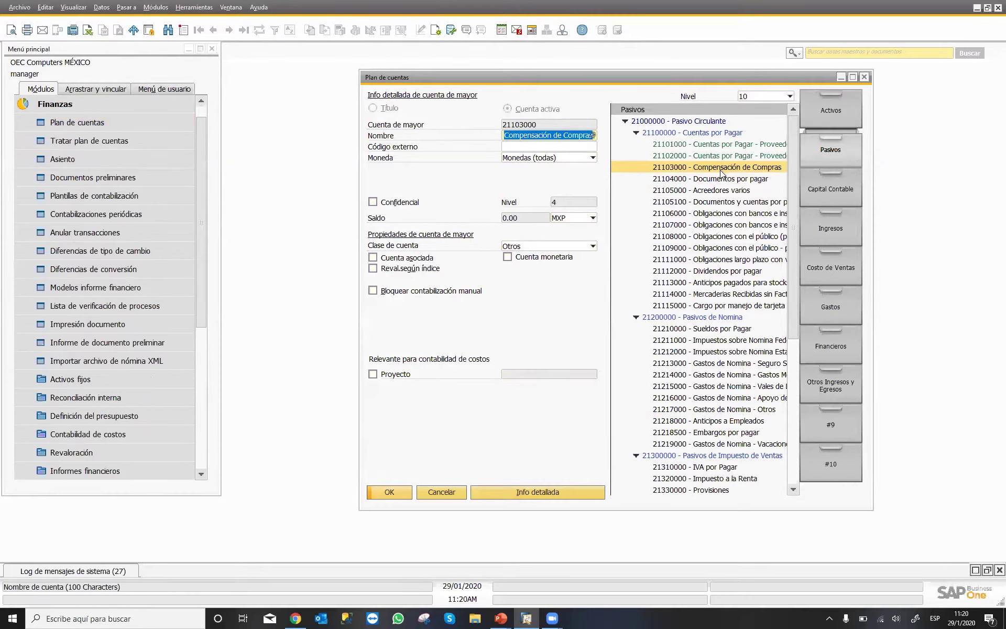
left_click(716, 297)
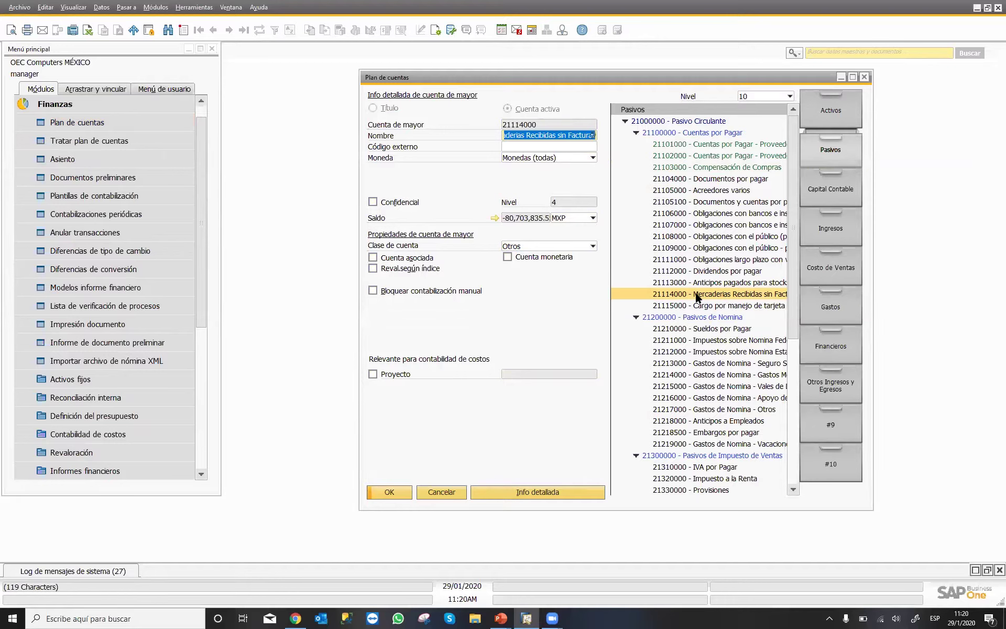
left_click(703, 152)
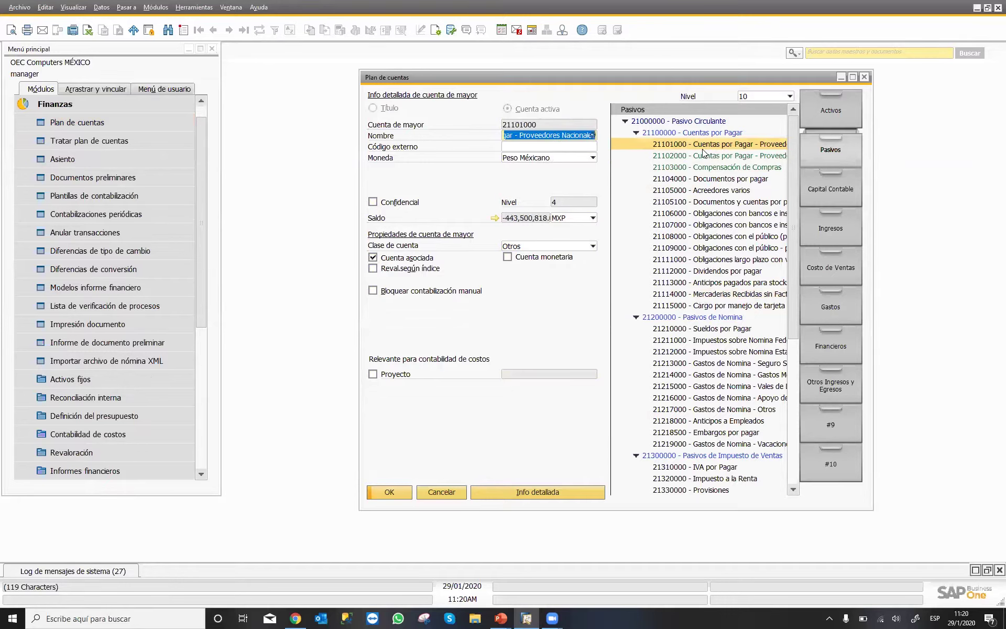
left_click(688, 296)
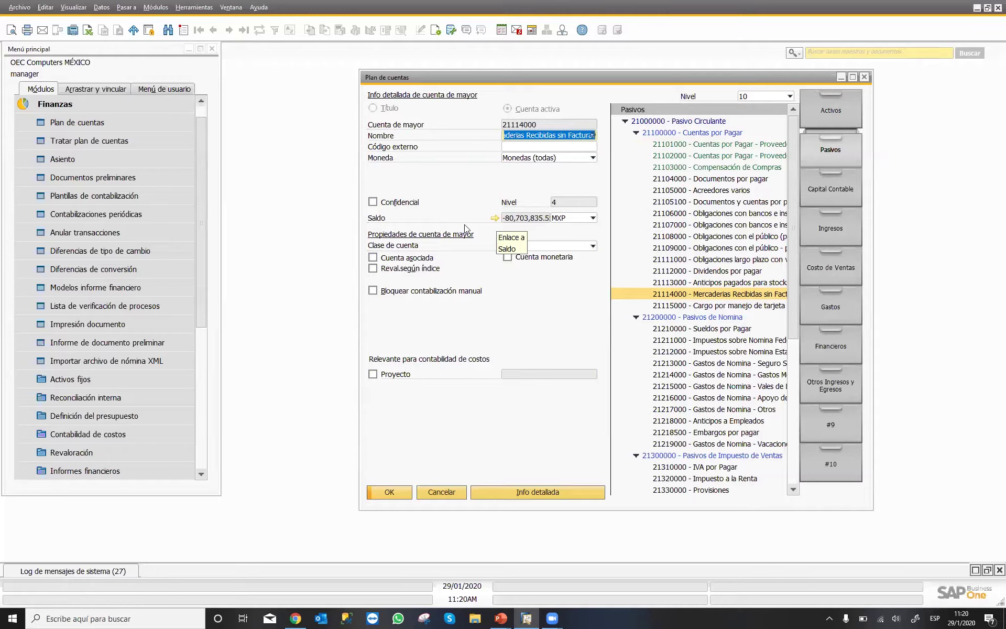
Step: Check the net total of the open Pedidos entrada mercancías in Lista de partidas abiertas, and minimize the report to return to the Plan de cuentas
left_click(161, 10)
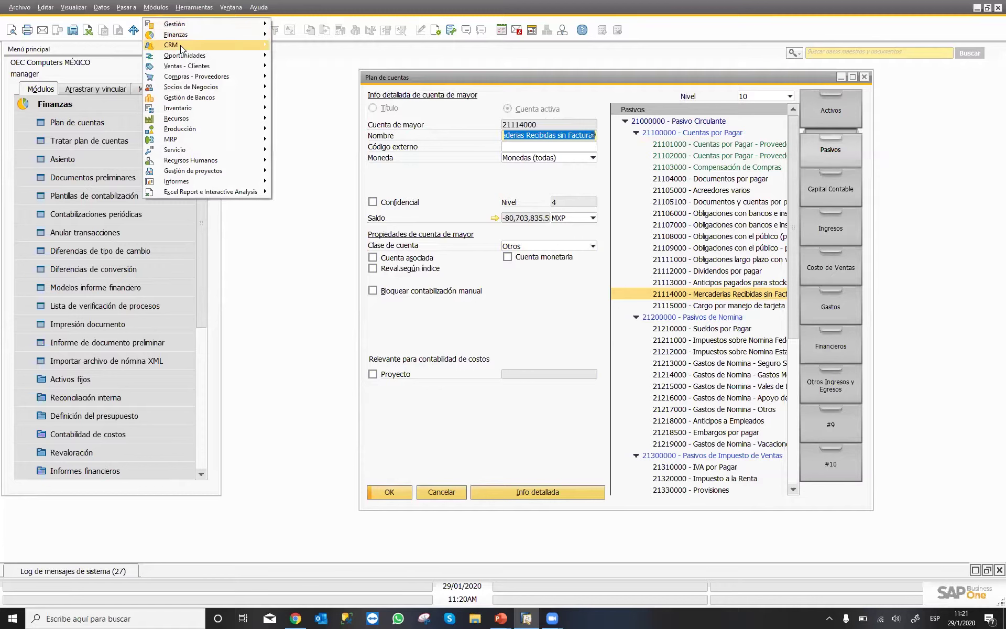
mouse_move(202, 68)
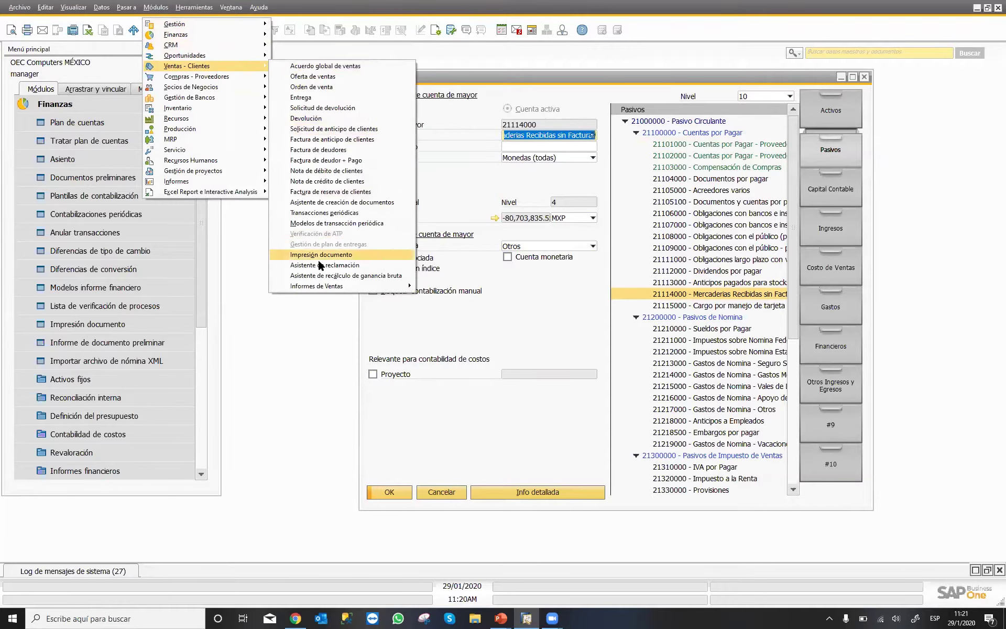
mouse_move(359, 290)
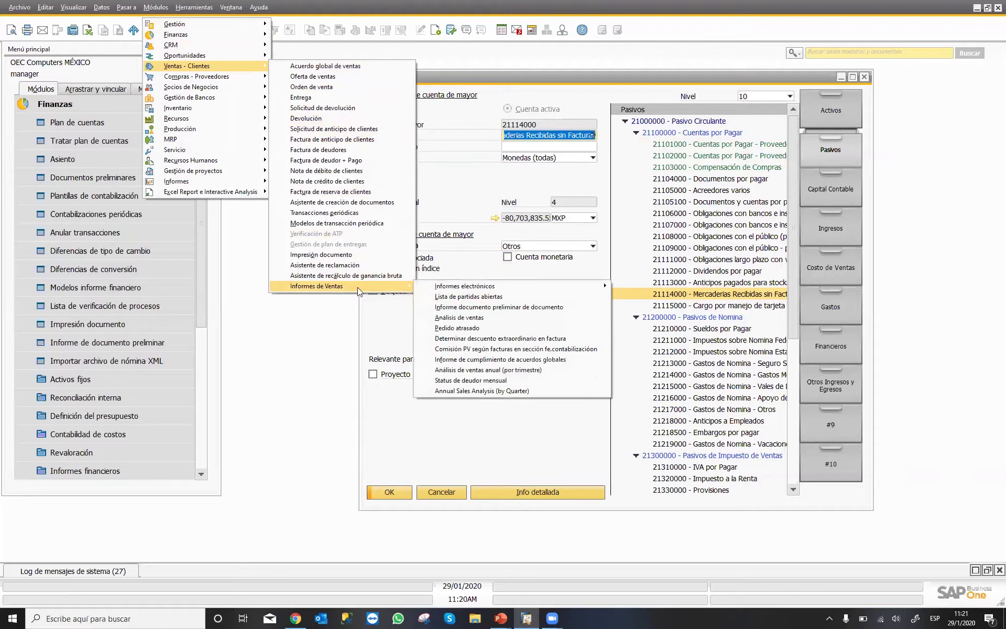
left_click(431, 297)
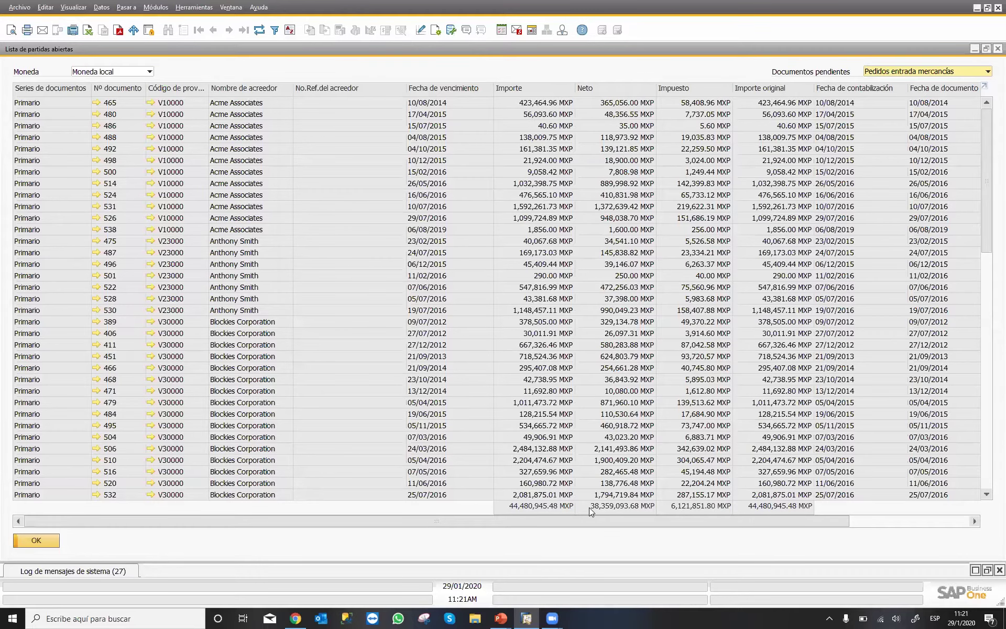
left_click(976, 48)
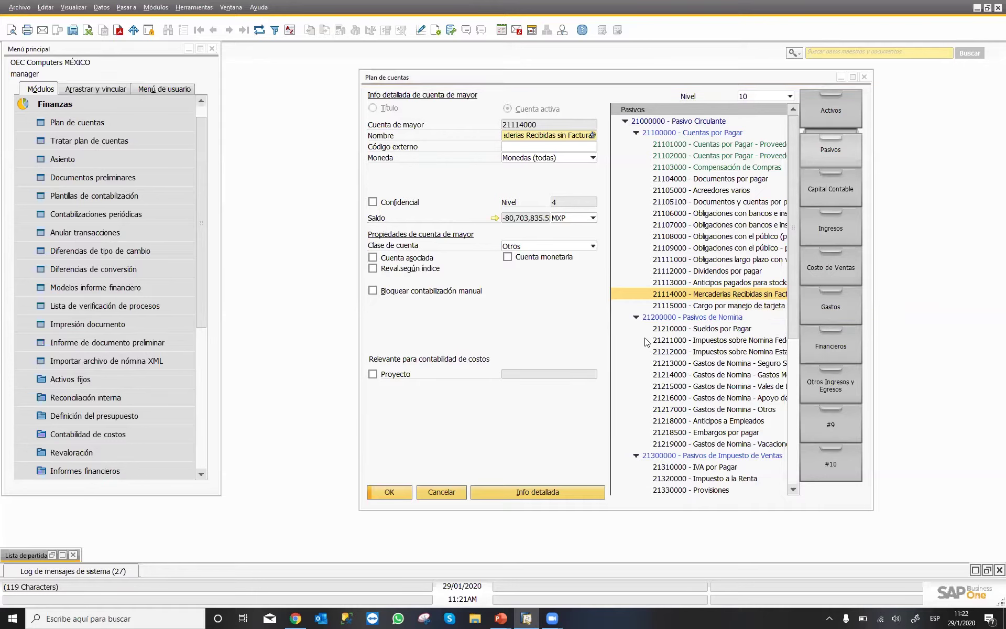
Step: Find the IVA por Pagar Diferido account under Otros Pasivos a Corto Plazo and examine its details and the neighbouring accounts
left_click(793, 490)
left_click(793, 492)
left_click(792, 492)
left_click(793, 491)
left_click(792, 492)
left_click(793, 492)
left_click(793, 491)
left_click(793, 492)
left_click(793, 491)
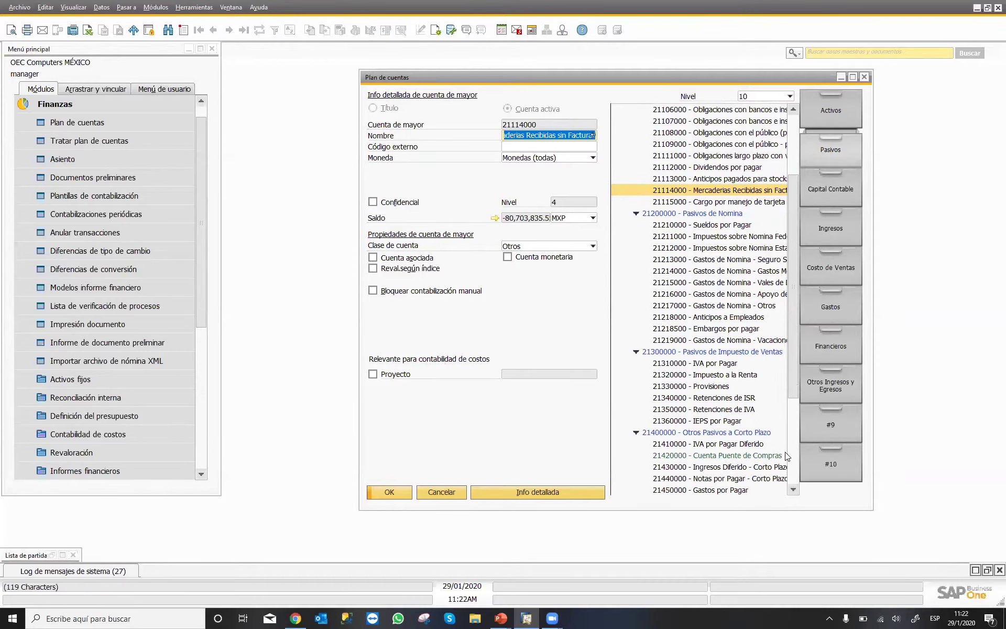
left_click(723, 446)
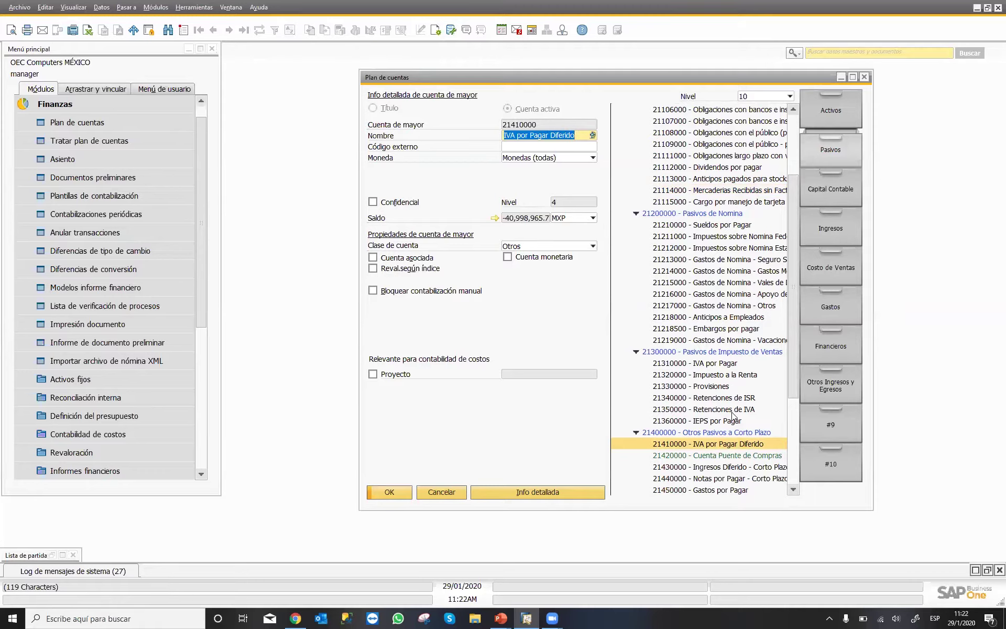
left_click_drag(791, 369, 791, 405)
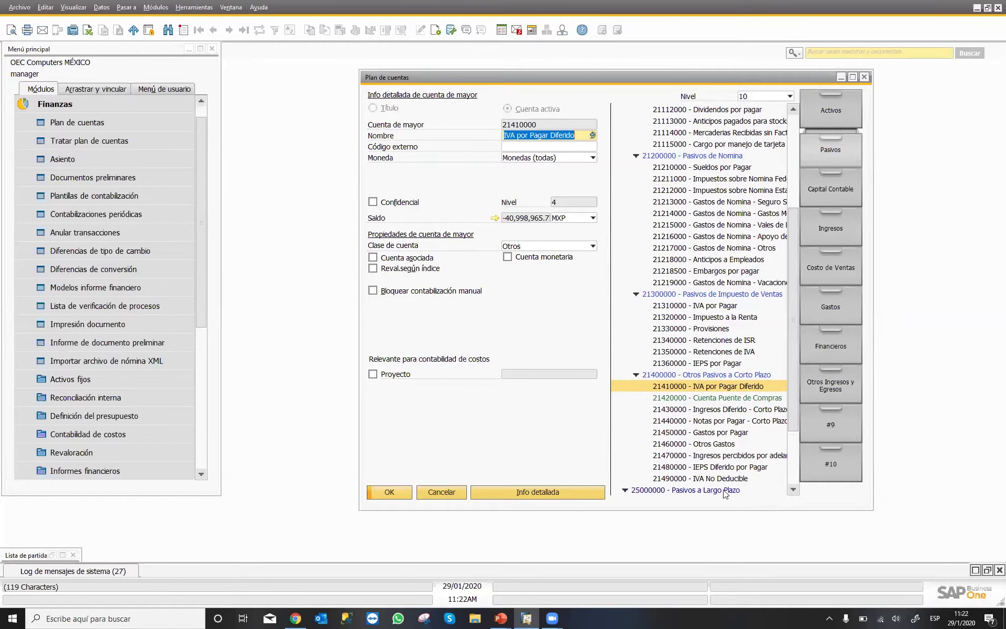
Step: Examine the IVA Diferido por Cobrar and IVA por Cobrar accounts under Otros Activos Corrientes in the Activos accounts
left_click(842, 116)
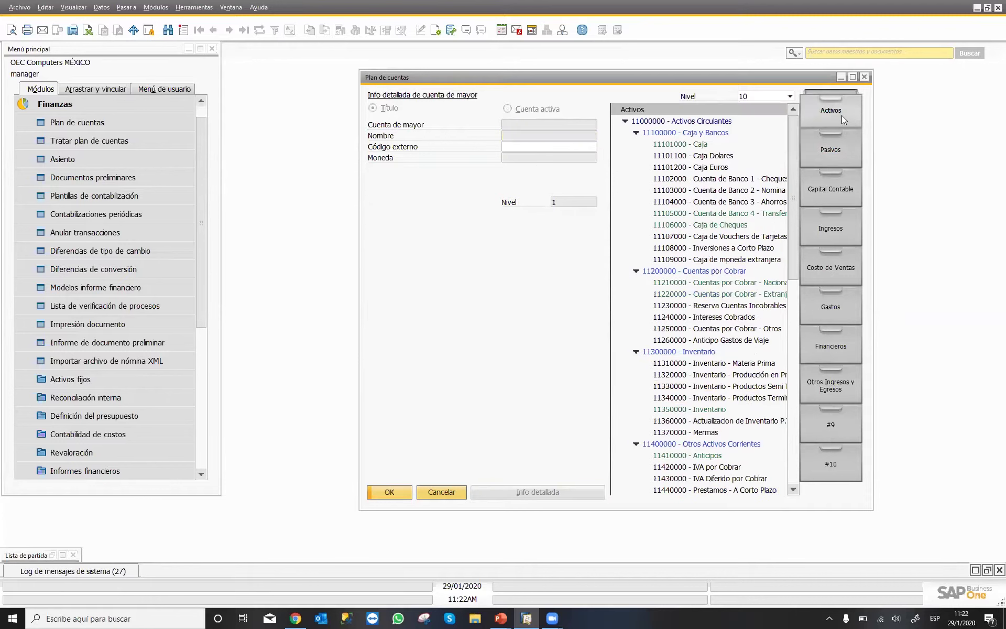
left_click_drag(793, 206, 771, 260)
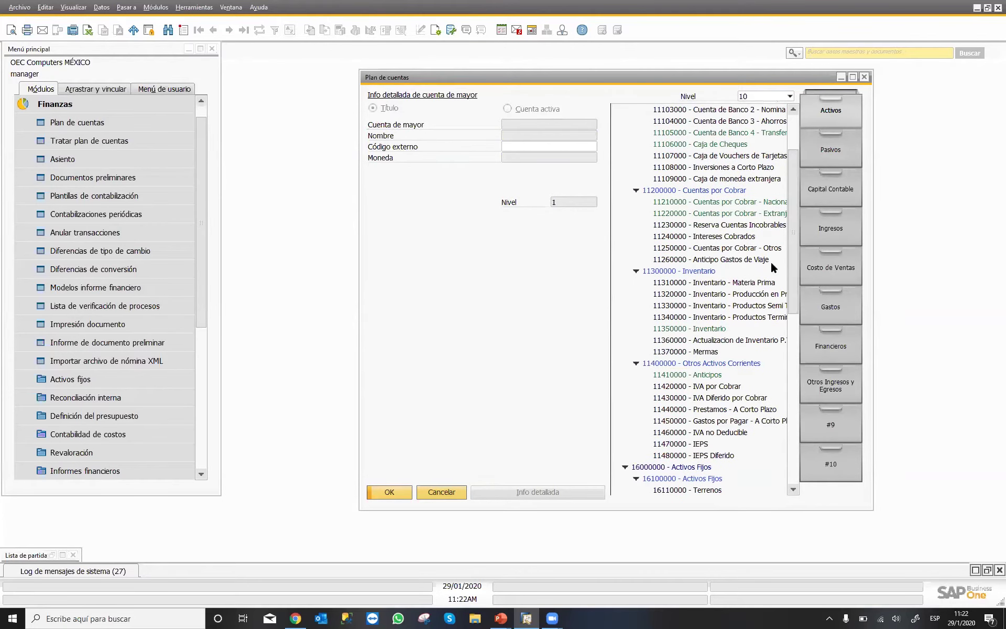
left_click(720, 387)
left_click(714, 398)
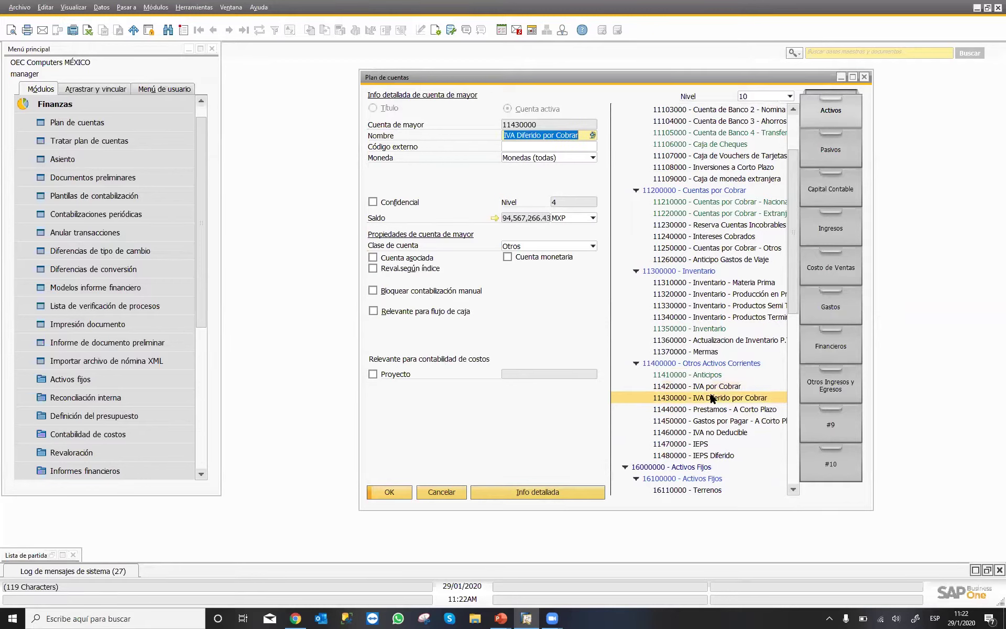
left_click(703, 388)
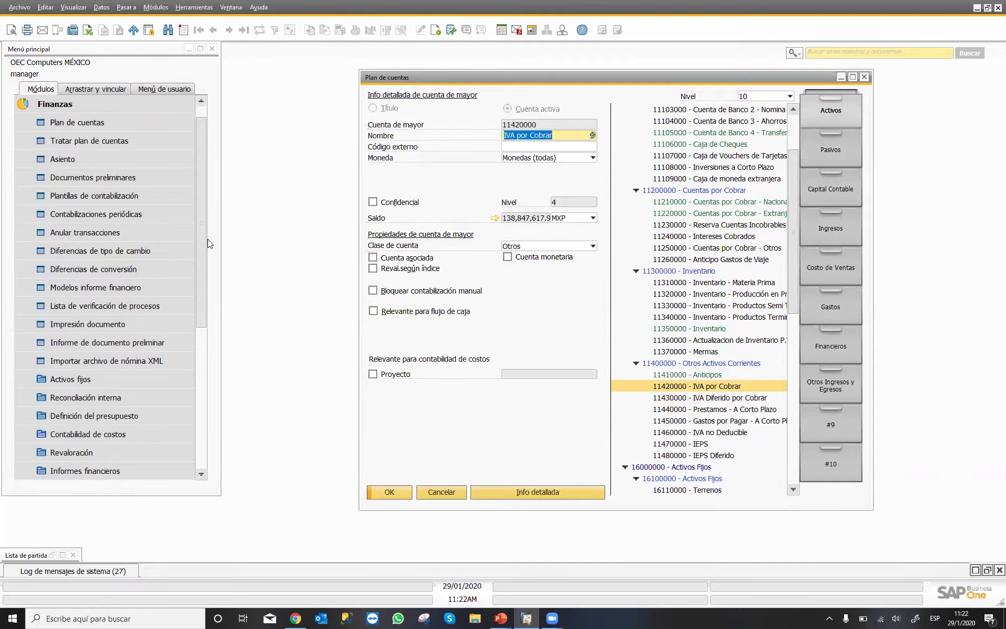
Step: Open the selection criteria of the Libro mayor report from the Finanzas group of Informes financieros
left_click_drag(202, 239, 202, 295)
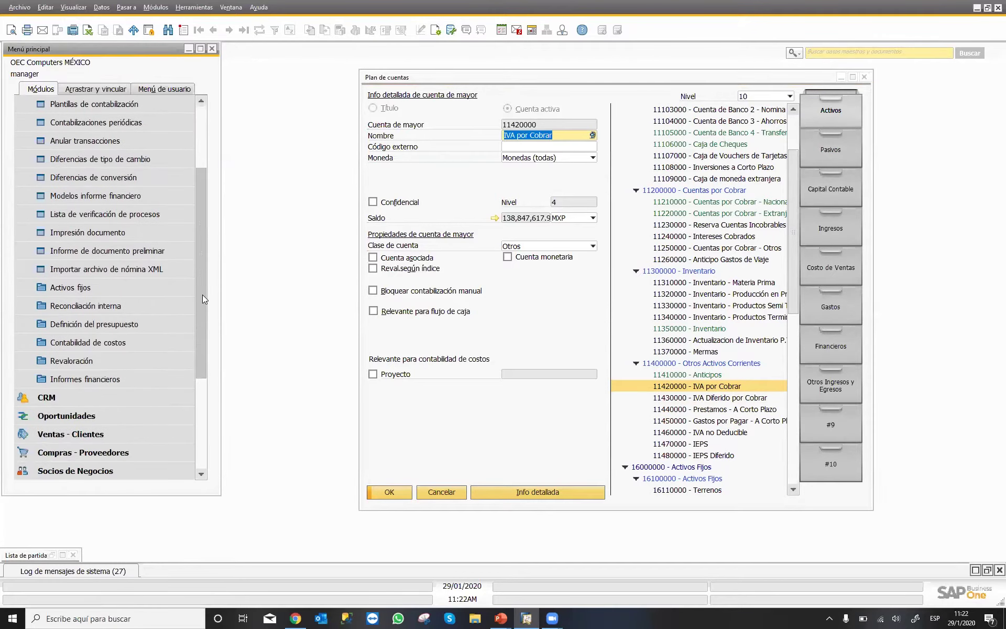
left_click(108, 379)
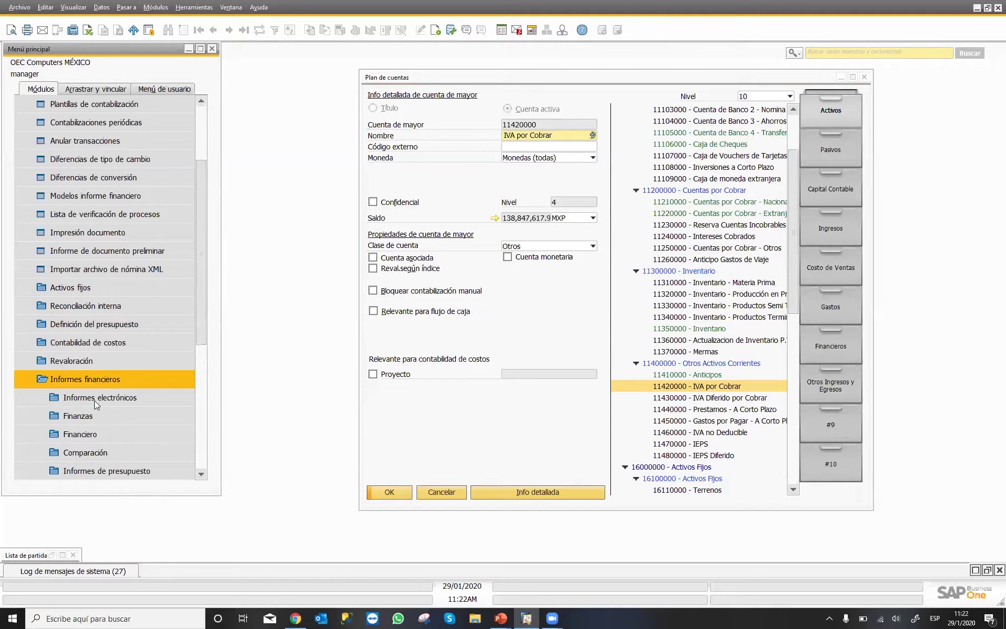
left_click(83, 418)
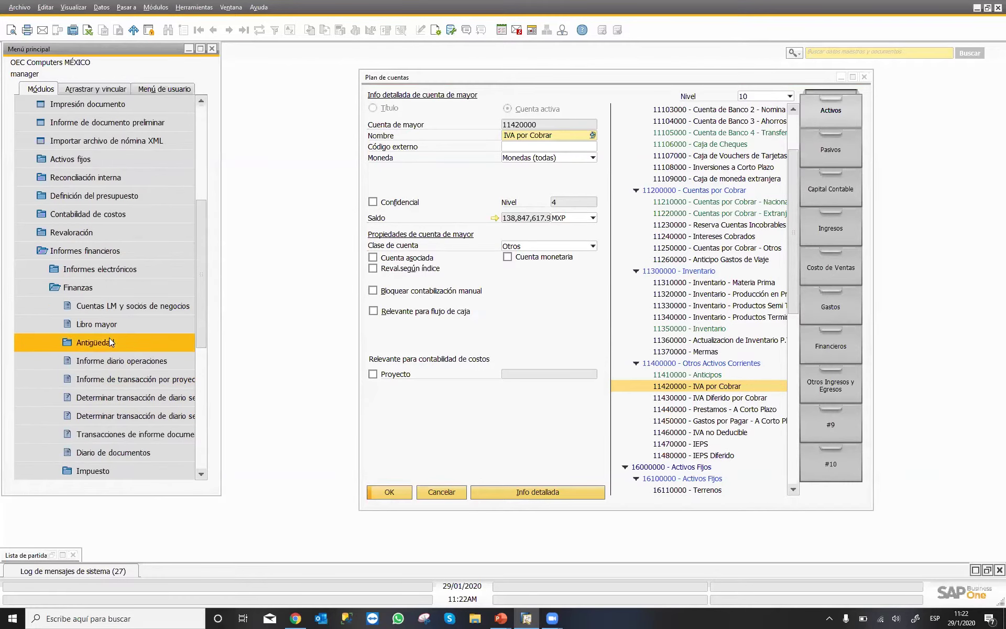
left_click(115, 323)
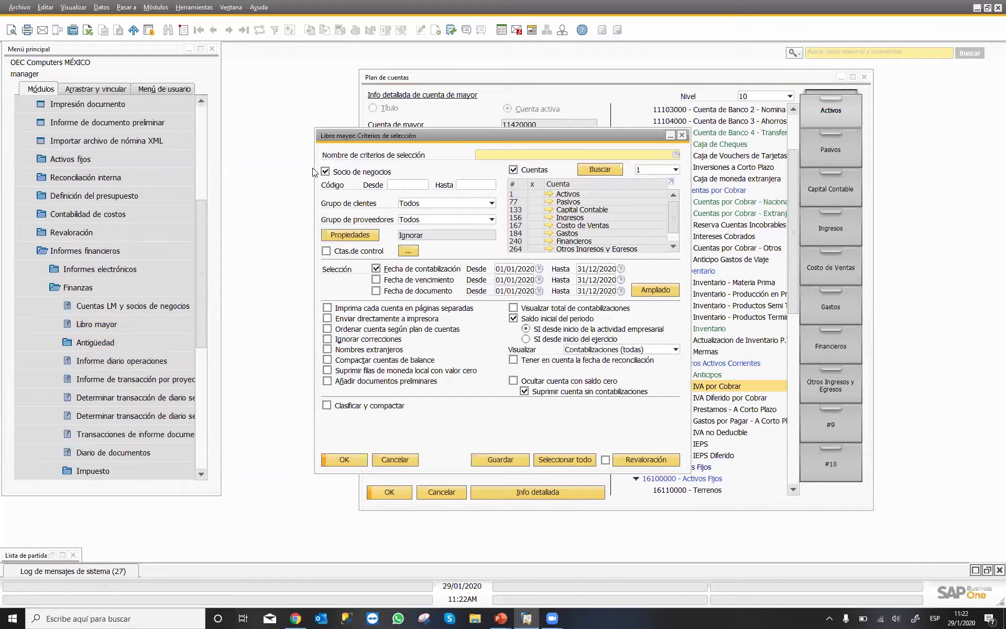
Step: Set the account level to 5, select account 11420000 - IVA por Cobrar and exclude business partners from the Libro mayor criteria
left_click(677, 169)
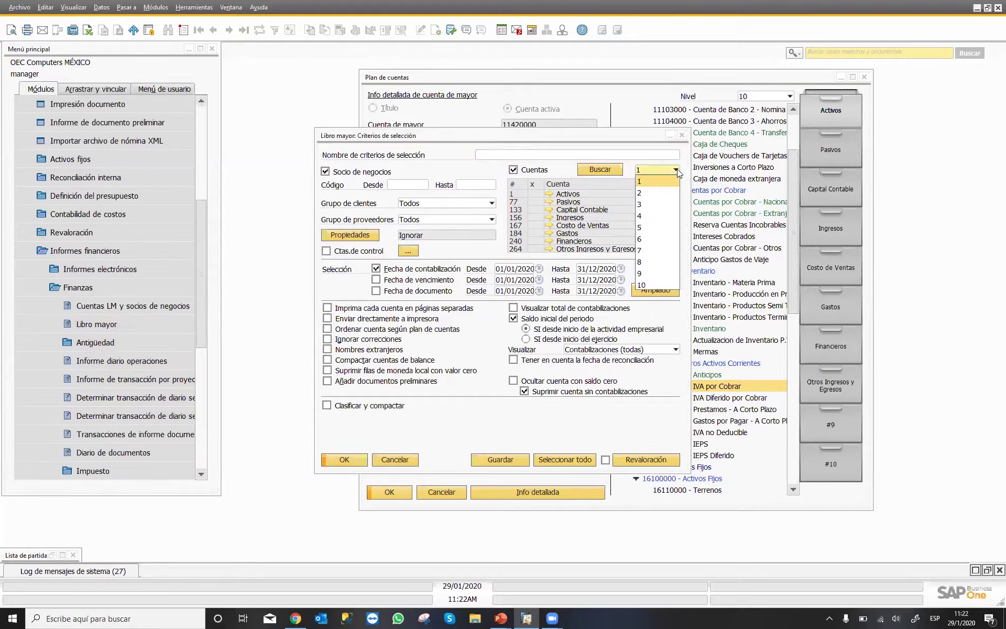
left_click(641, 230)
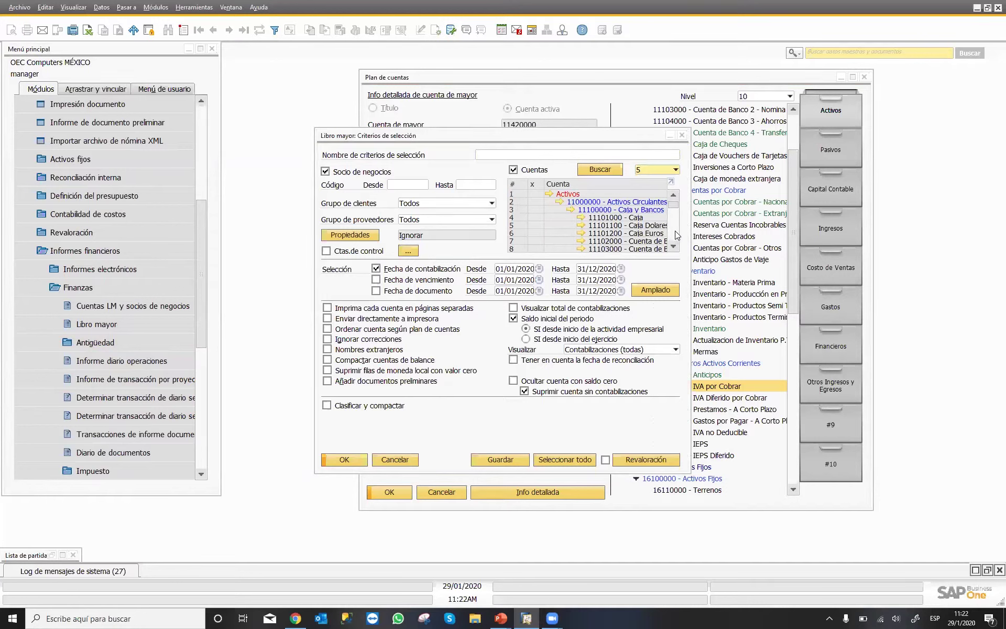
scroll(678, 235, "down", 3)
scroll(678, 235, "down", 3)
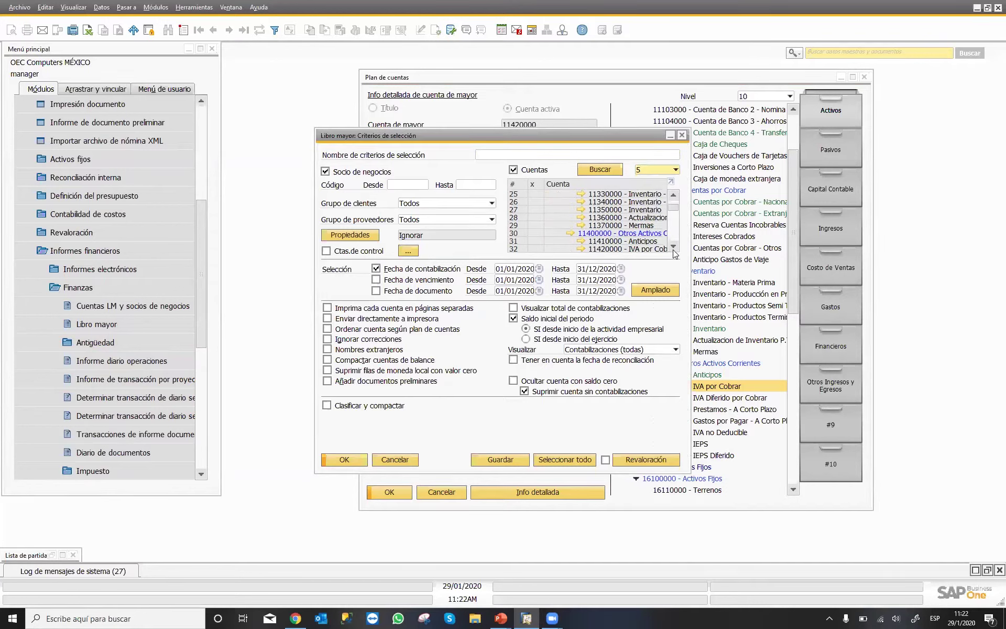
left_click(674, 247)
left_click(536, 240)
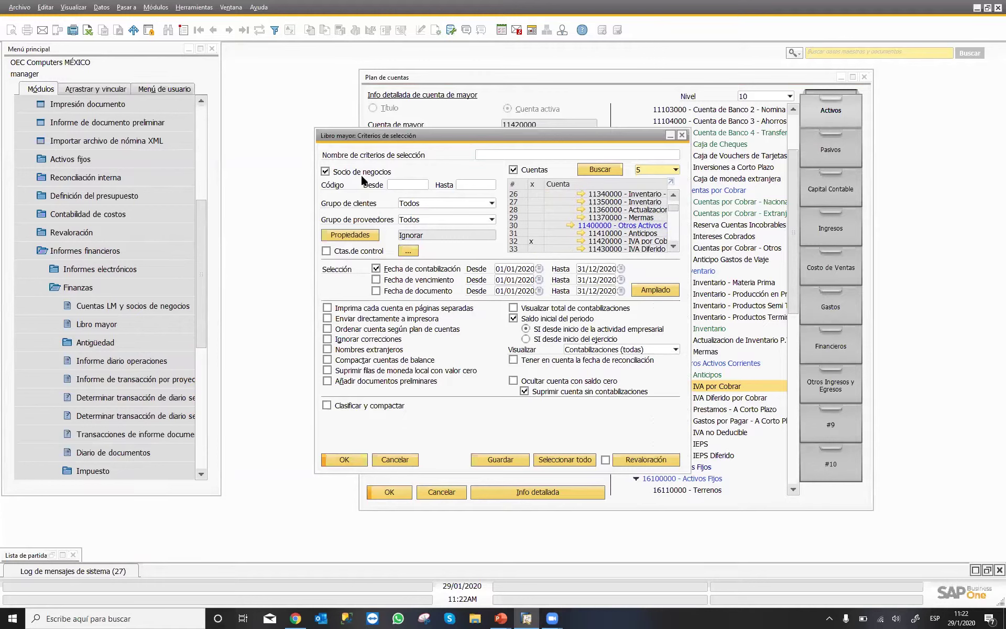
left_click(340, 174)
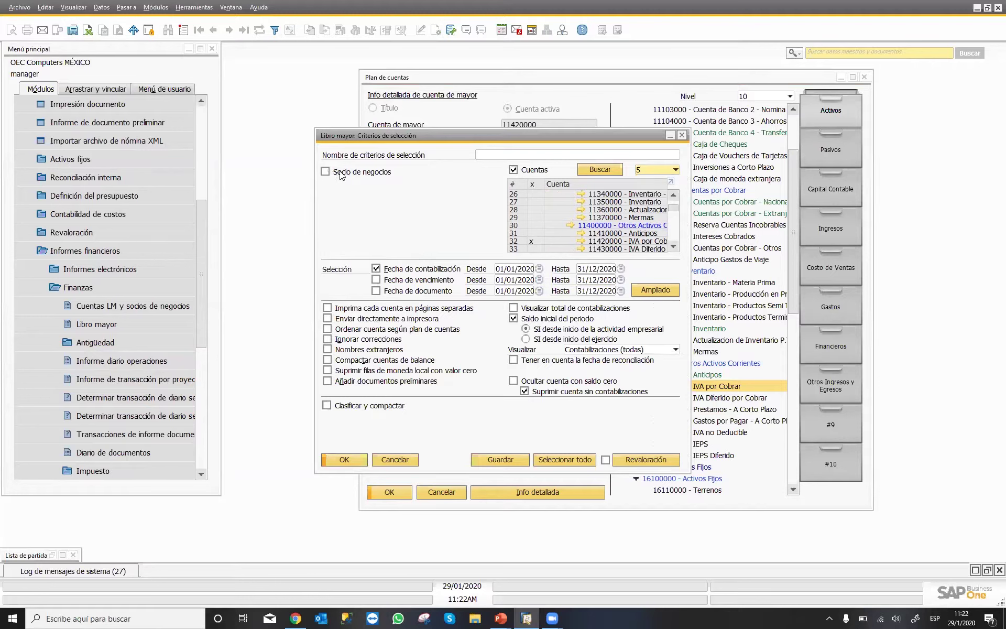
Step: Clear the posting start date, set its end date to 31/12/2019, and enable Tener en cuenta la fecha de reconciliación with Ocultar saldo pendiente cero off
left_click(503, 269)
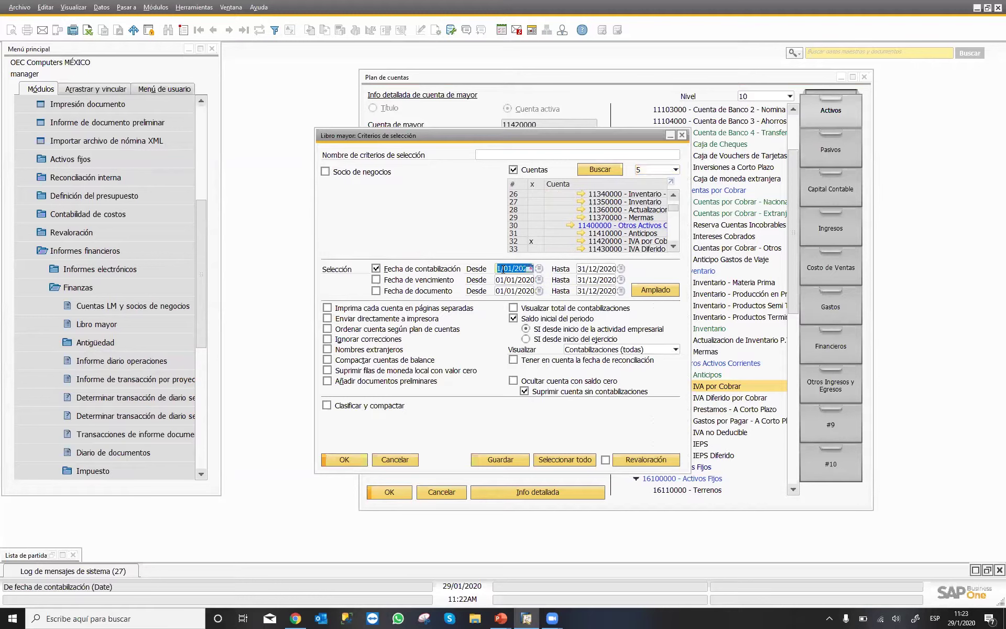
key("BackSpace")
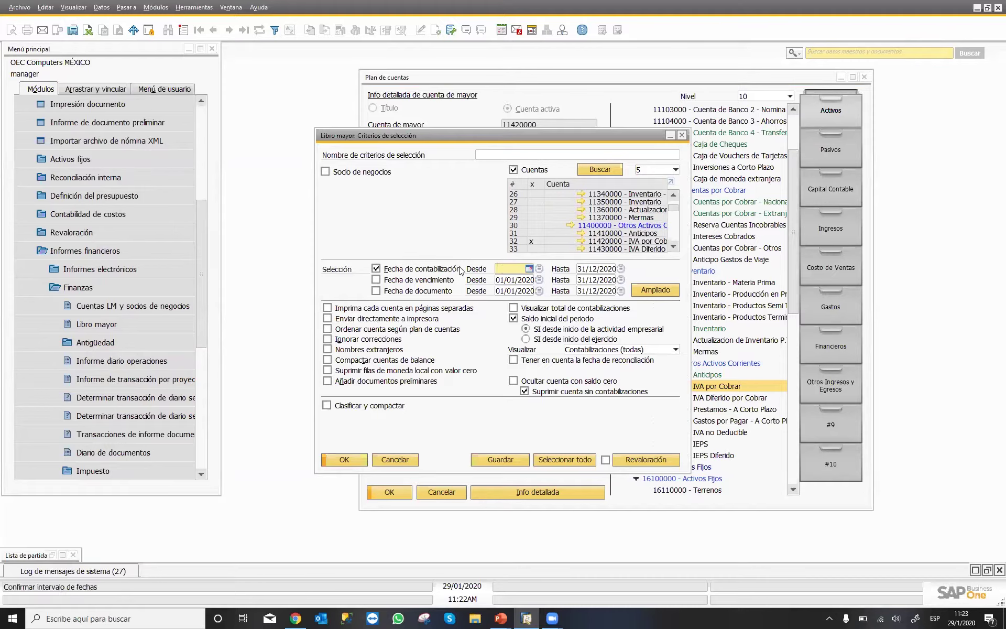
left_click(589, 267)
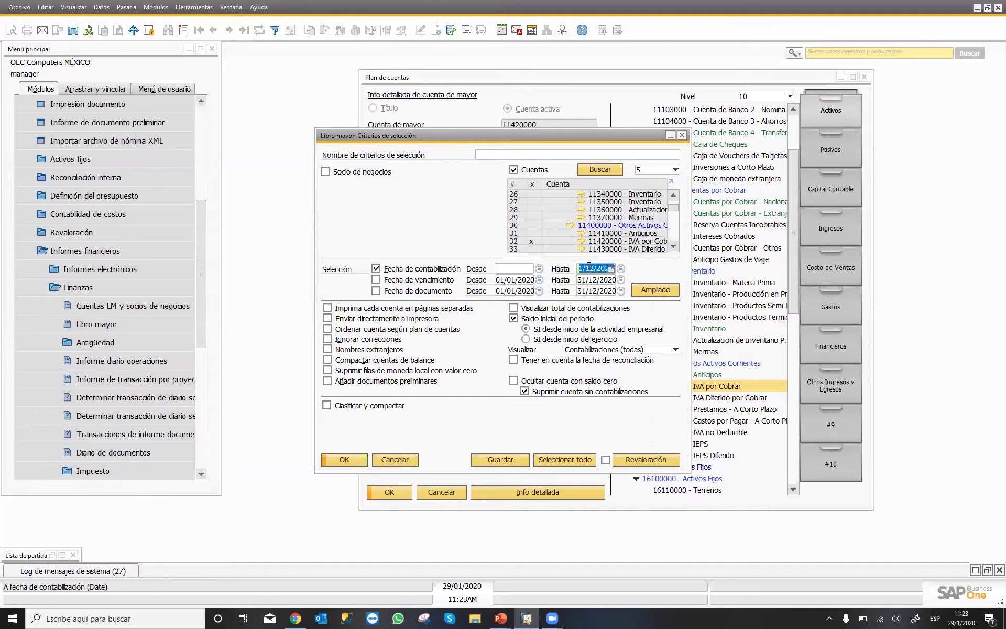
type("311219")
key("Tab")
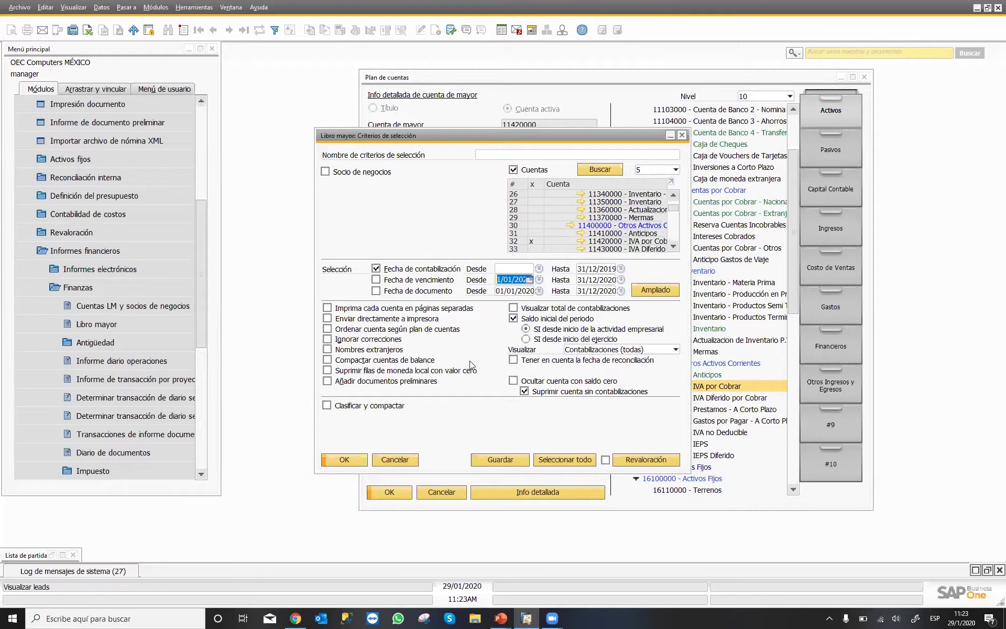
left_click(514, 361)
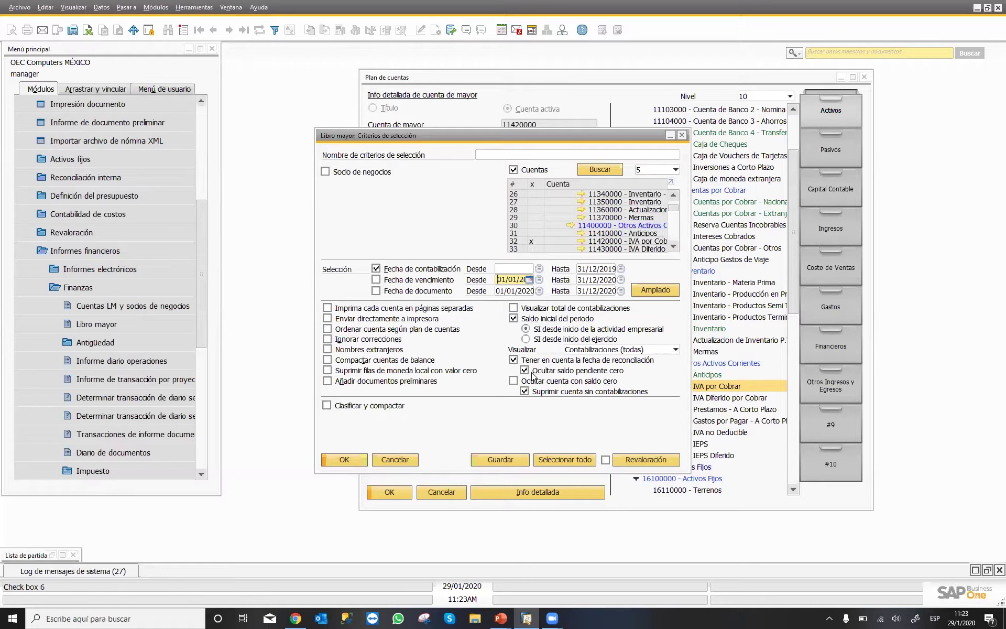
Step: Clear all extended selection criteria, and run the Libro mayor report in a maximized window
left_click(652, 290)
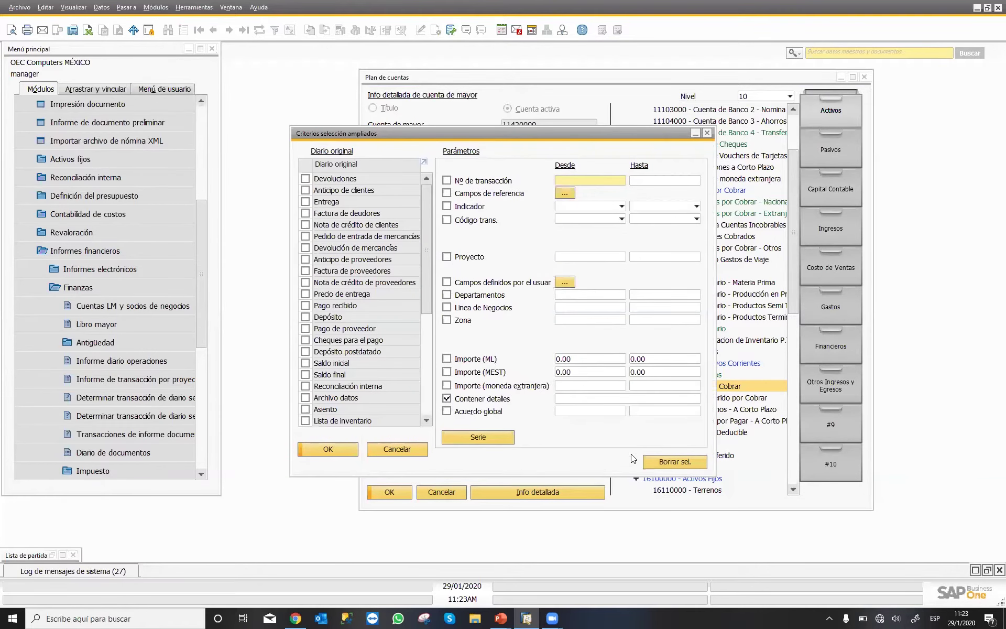
left_click(668, 461)
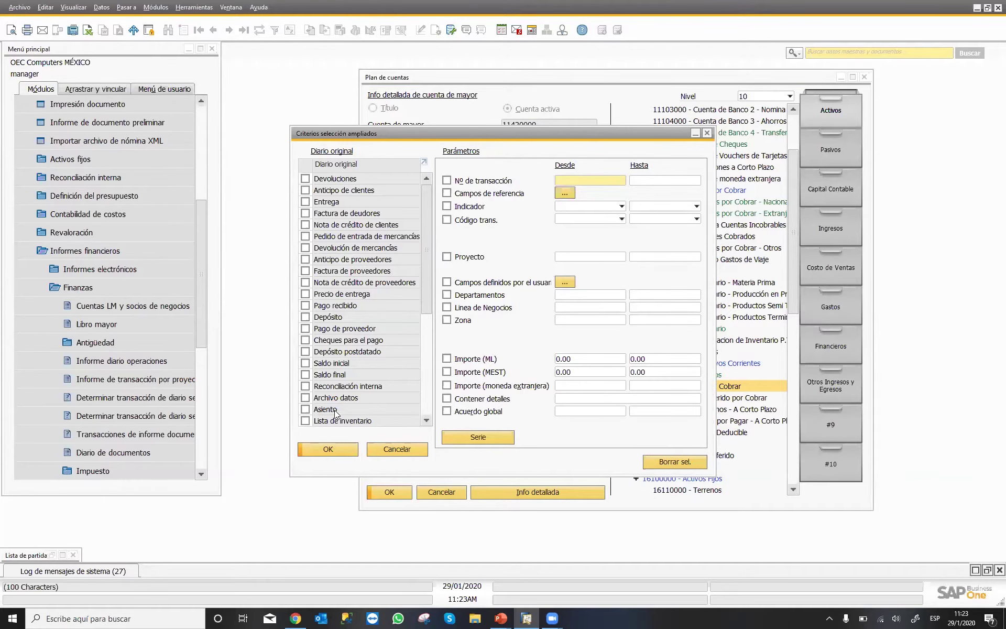
left_click(335, 450)
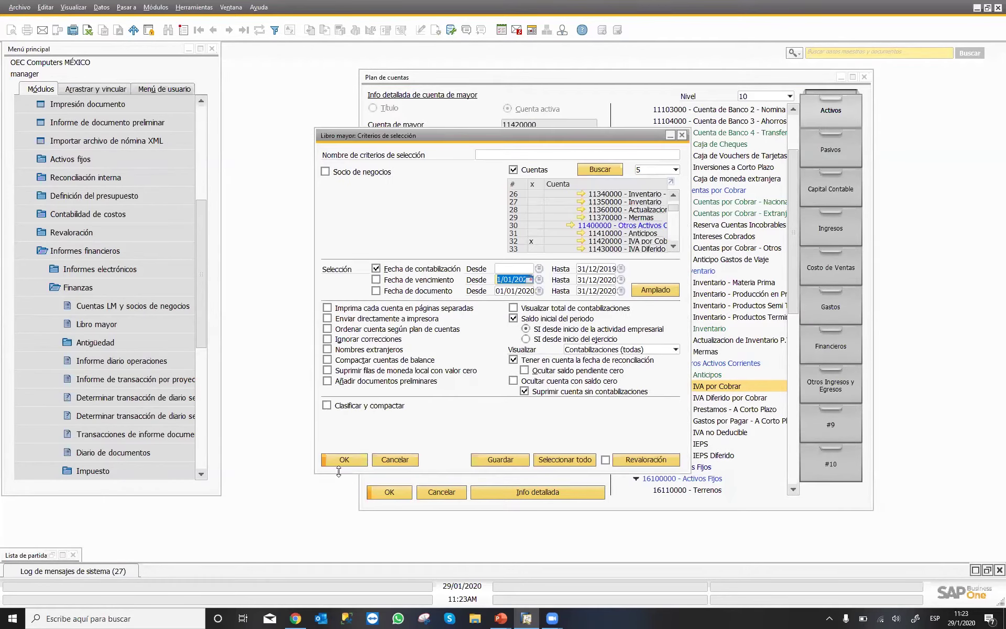
left_click(329, 462)
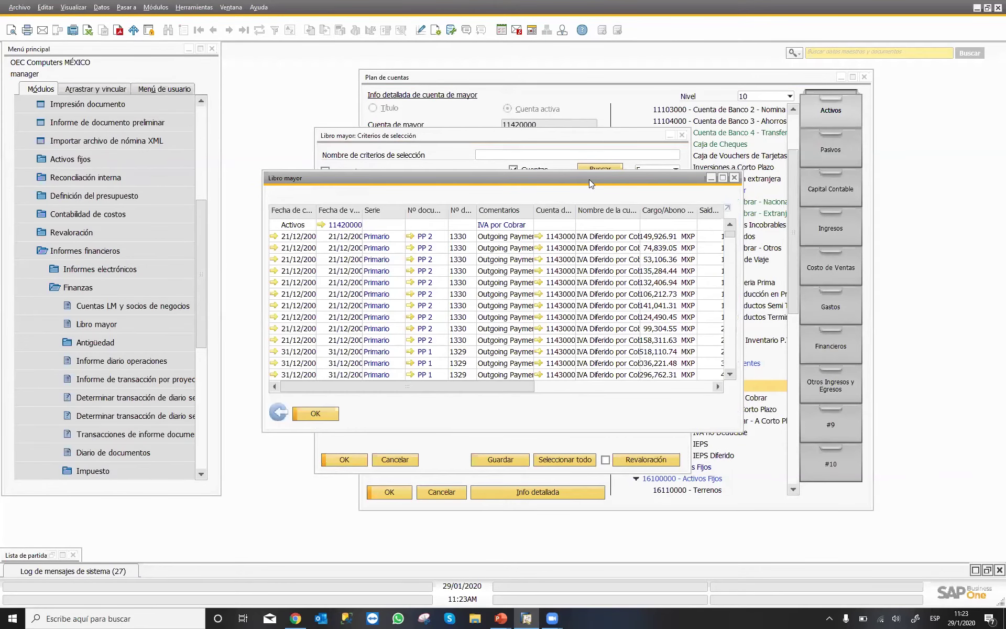
double_click(589, 180)
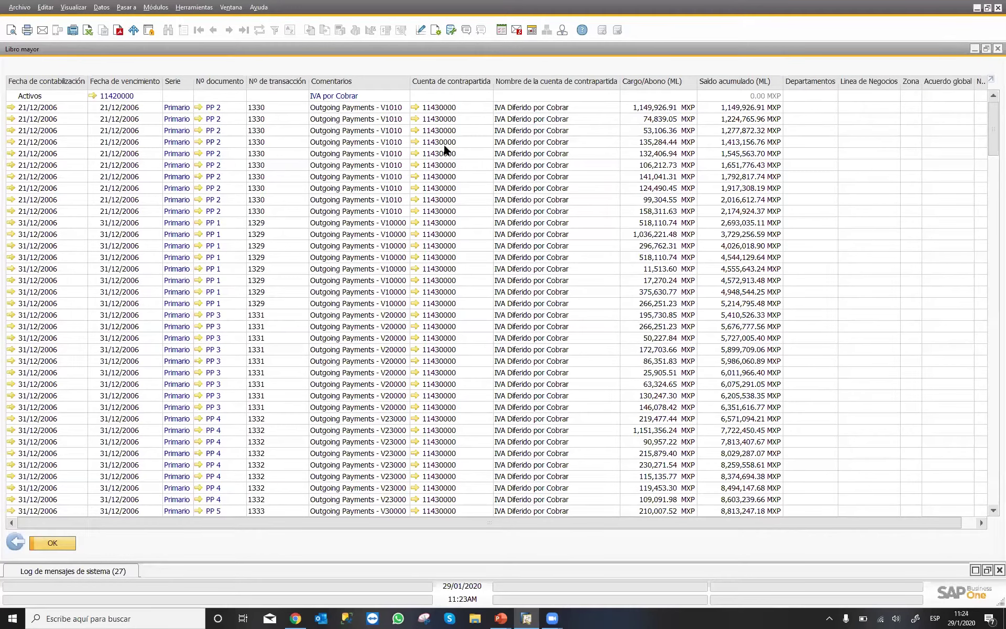
Step: Make the Saldo vencido (ML) and Vencimiento del saldo acumulado (ML) columns visible in the Libro mayor form settings
left_click(435, 30)
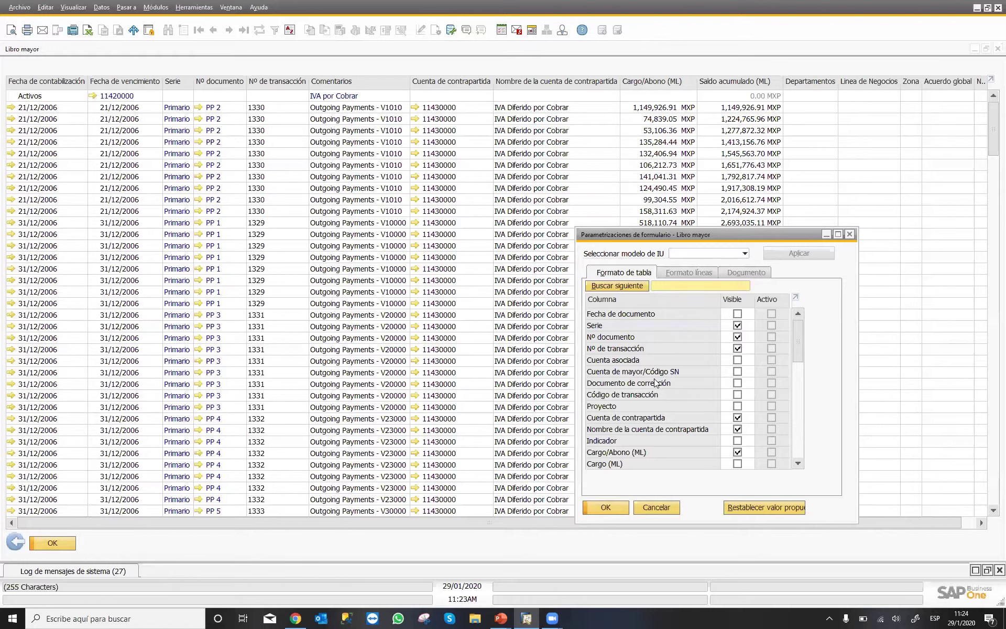
left_click_drag(799, 334, 799, 367)
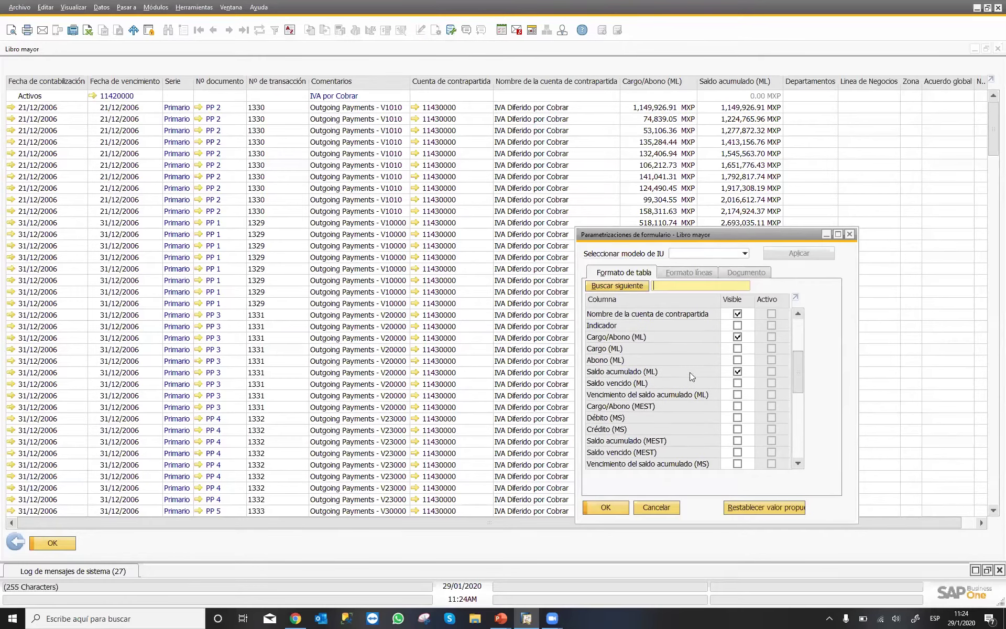
left_click(740, 384)
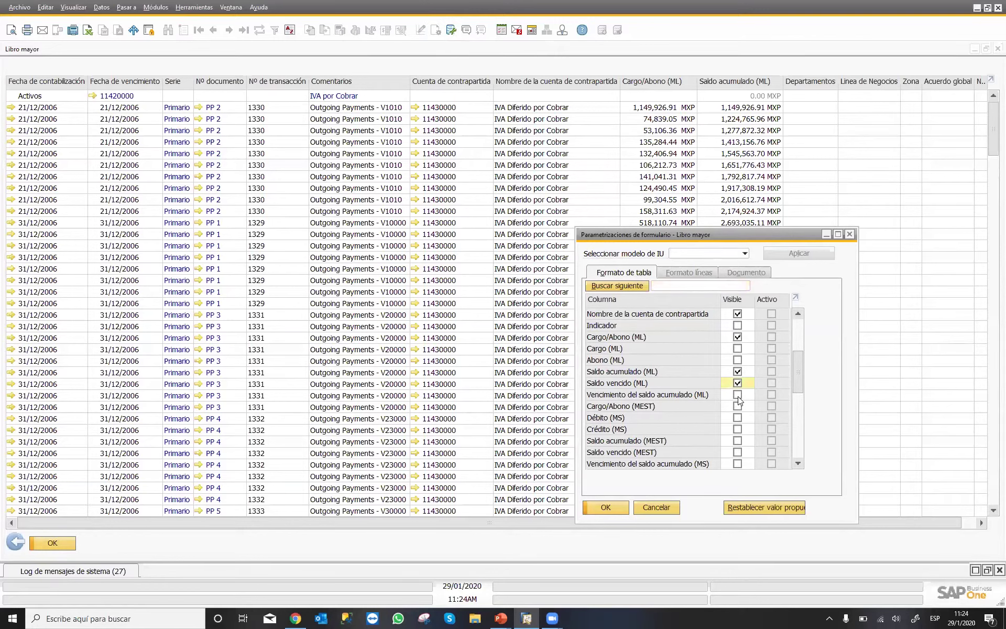
Step: Hide the Departamentos, Linea de Negocios, Zona, Acuerdo global and Nº sec. columns and apply the form settings
left_click_drag(798, 376, 799, 452)
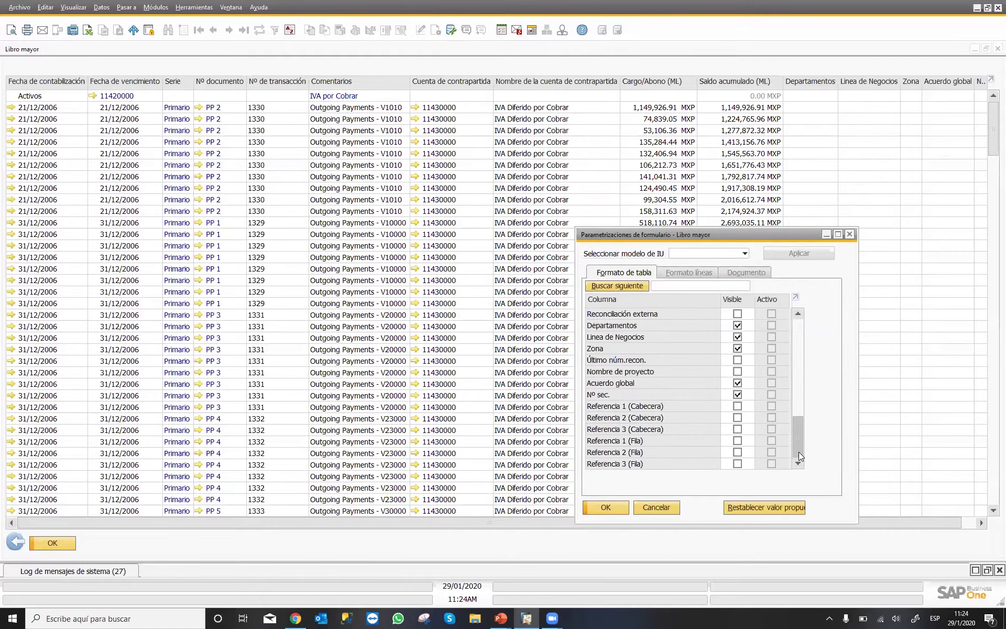
left_click(738, 325)
left_click(739, 337)
left_click(738, 349)
left_click(738, 383)
left_click(738, 395)
left_click(619, 507)
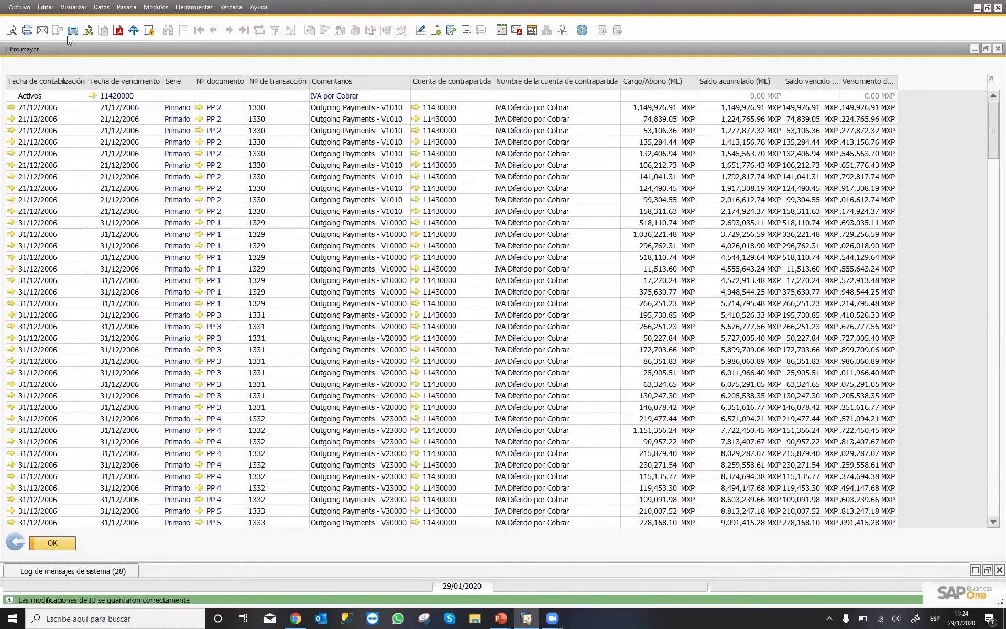
Step: Fit the column widths of the Libro mayor and examine the IVA por Cobrar entries and balances down to the last postings
left_click(69, 8)
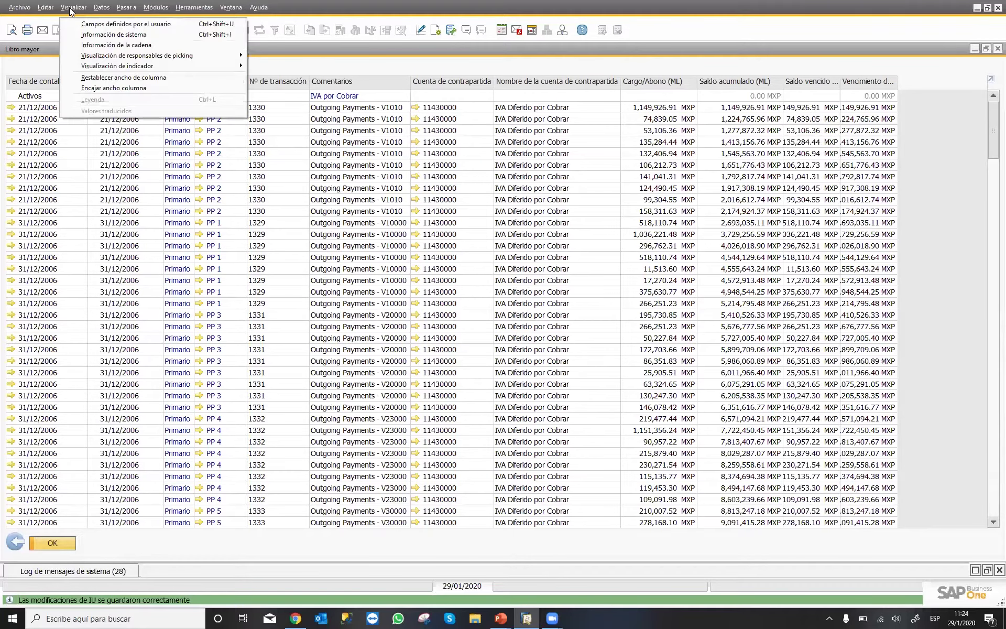
left_click(90, 87)
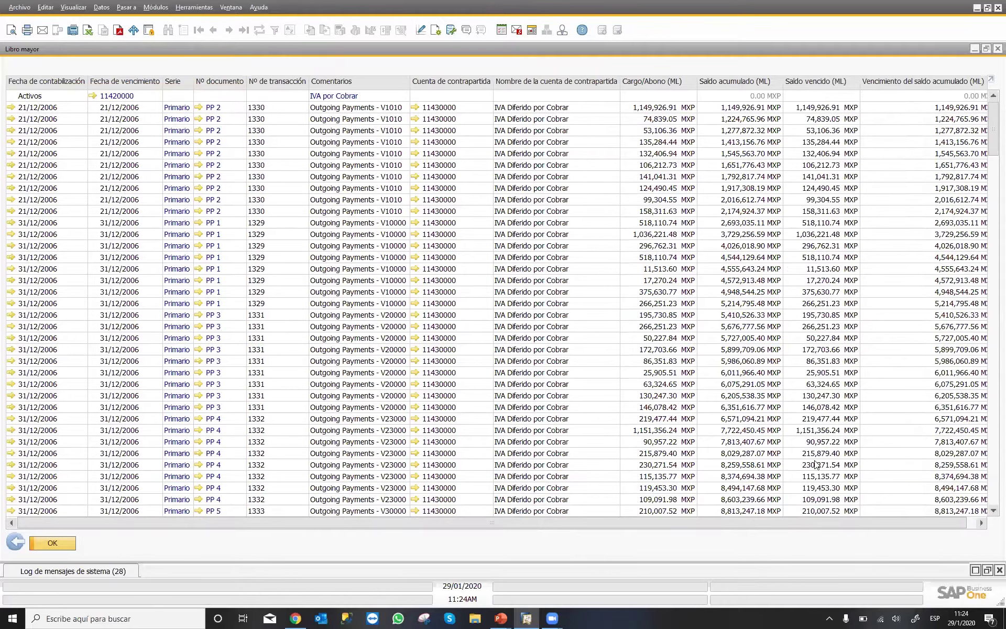
left_click(972, 523)
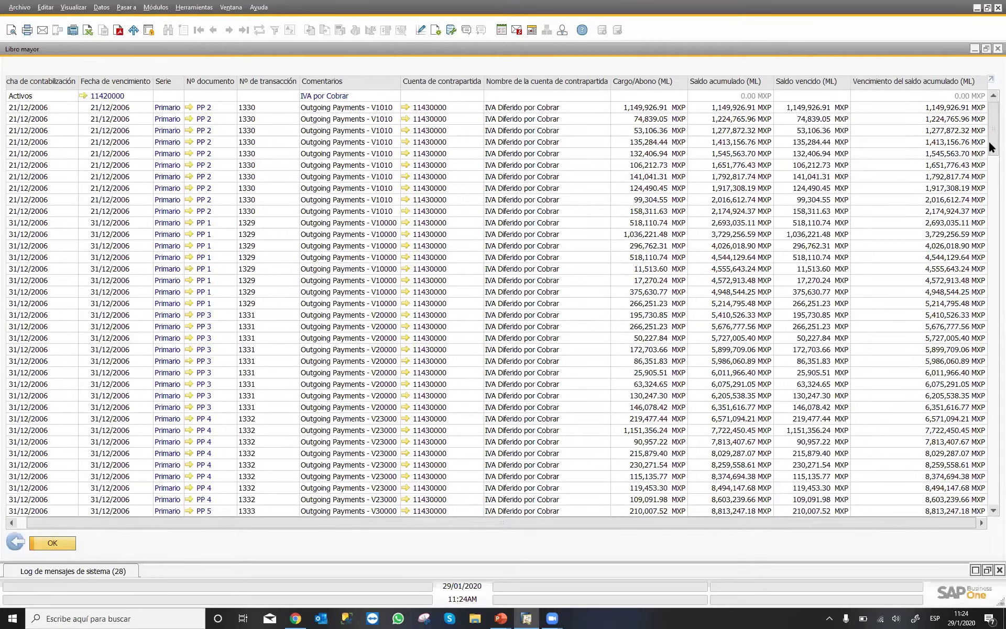
scroll(990, 193, "down", 5)
scroll(991, 193, "down", 10)
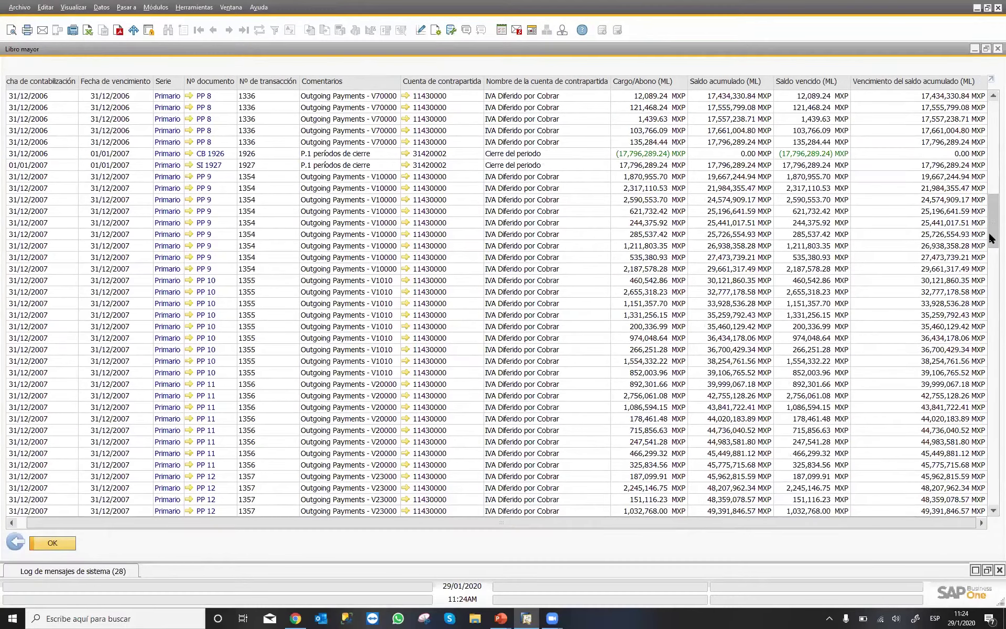
left_click_drag(990, 239, 984, 513)
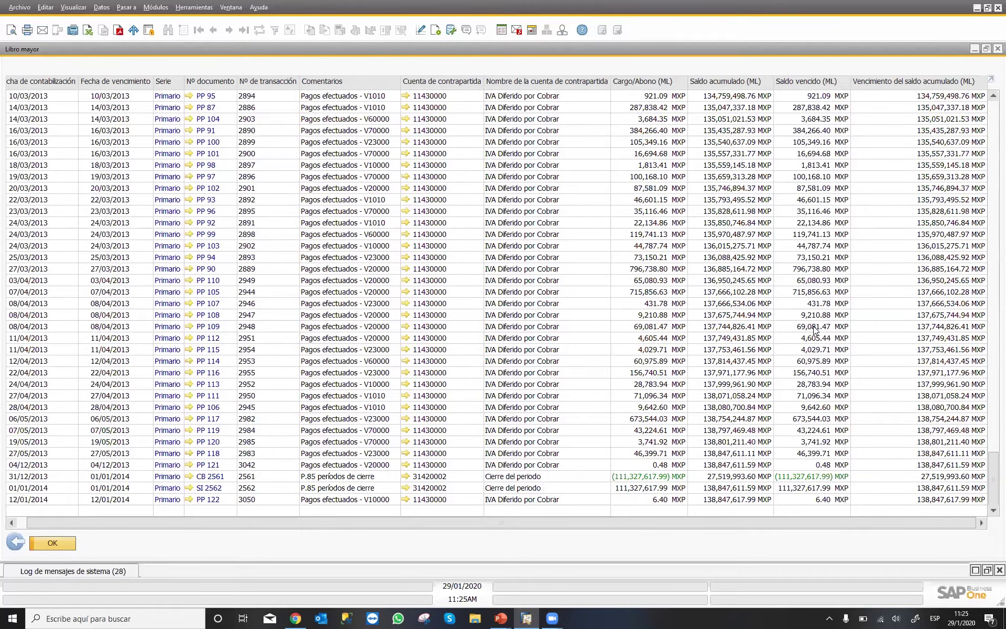
Step: Close the Libro mayor report and the Plan de cuentas, checking the Conciliación de cuentas slide in between
key("Escape")
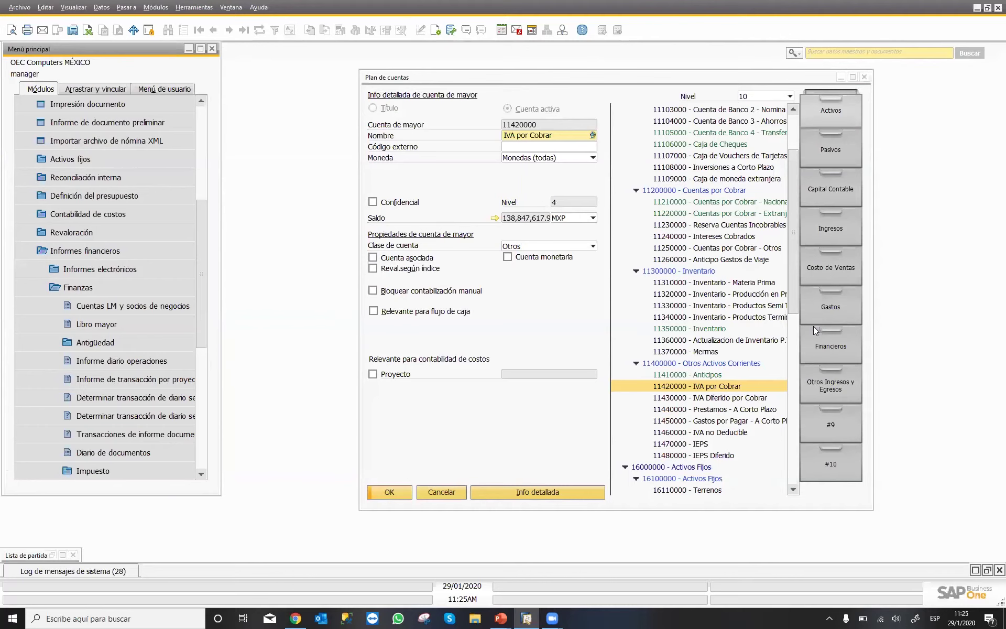
key("alt+Tab")
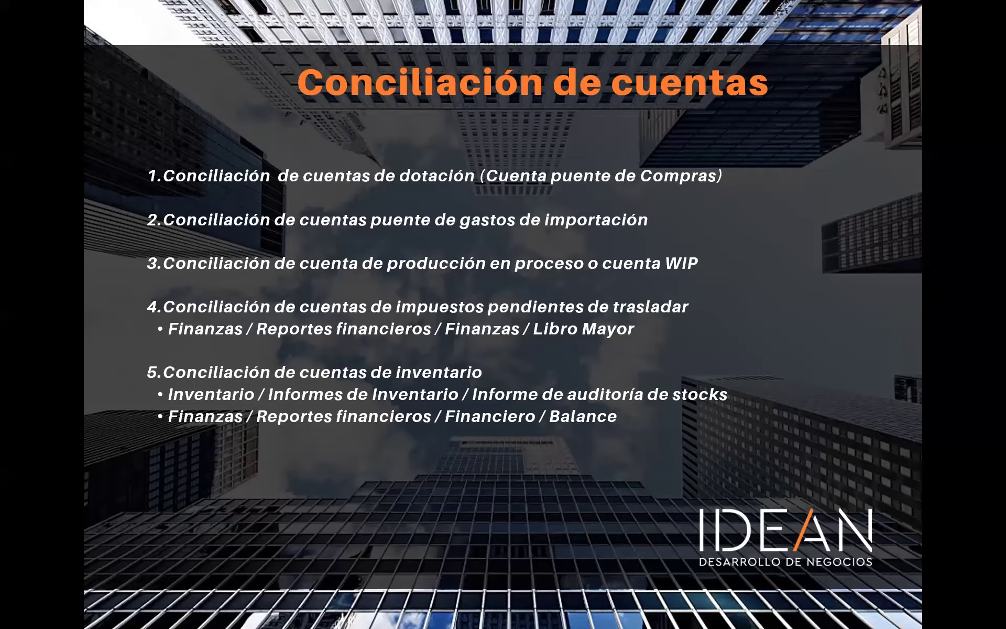
key("alt+Tab")
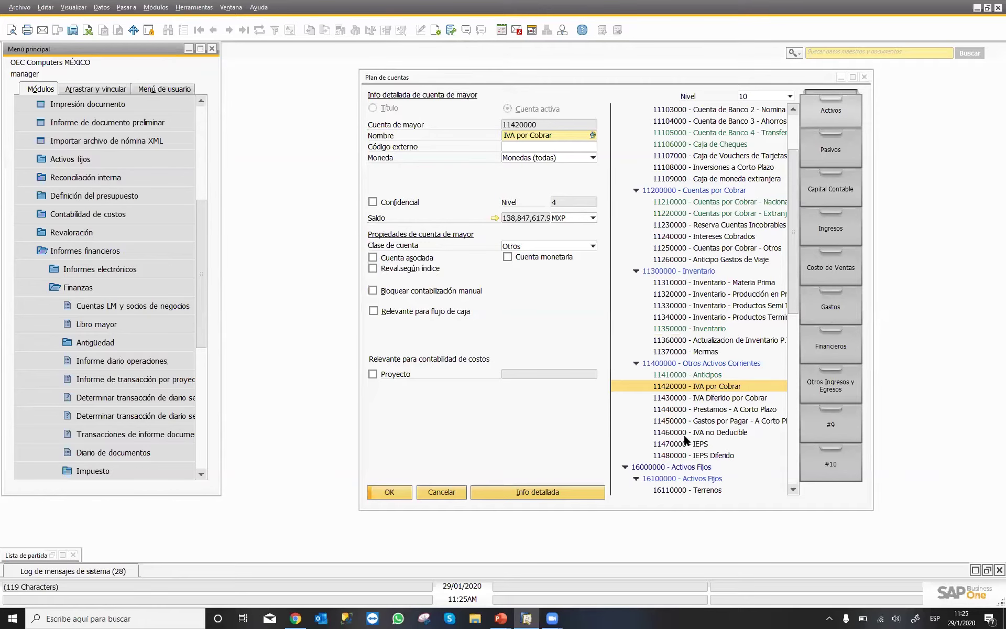
left_click(439, 493)
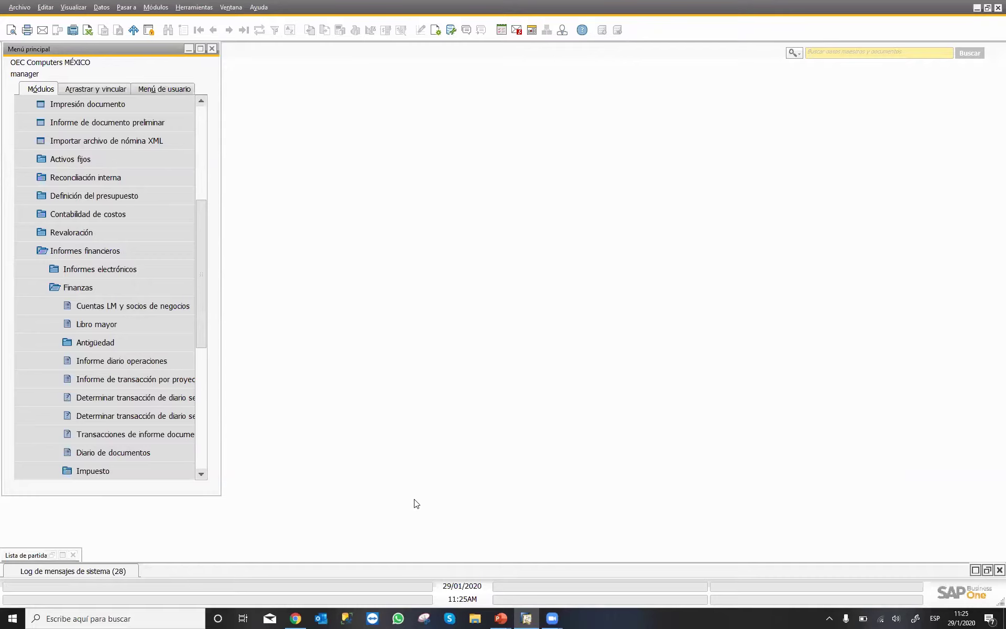
Step: Open the selection criteria of the Informe de auditoría de stocks from the inventory reports
left_click(201, 119)
left_click(117, 130)
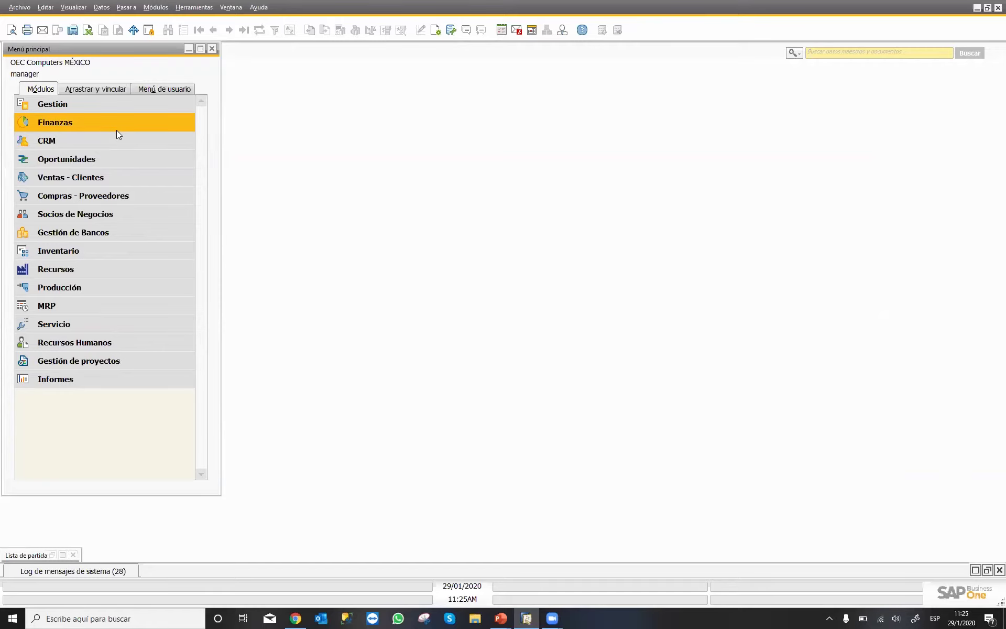
left_click(59, 253)
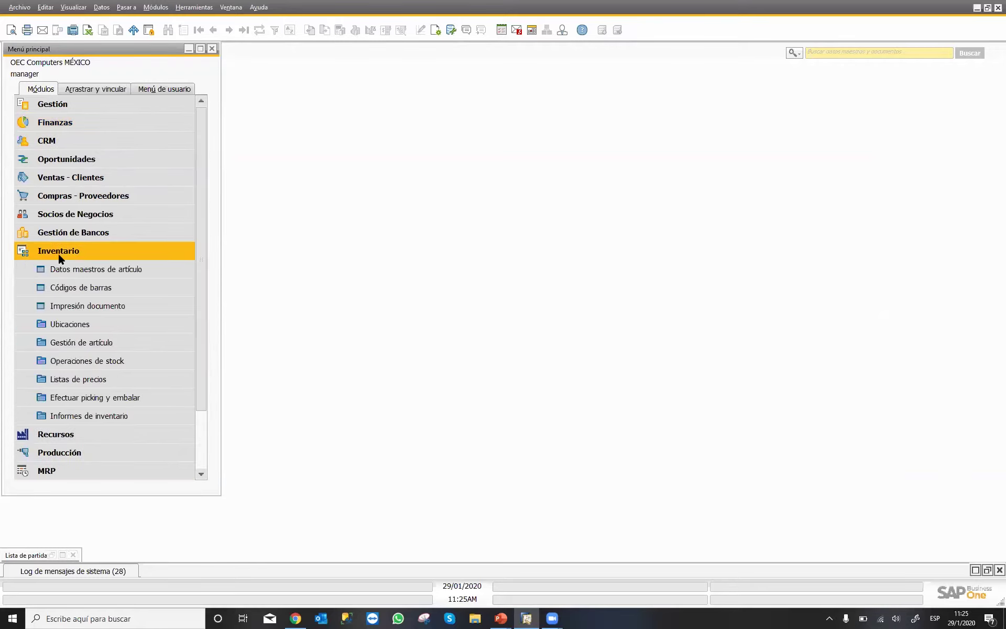
left_click(77, 409)
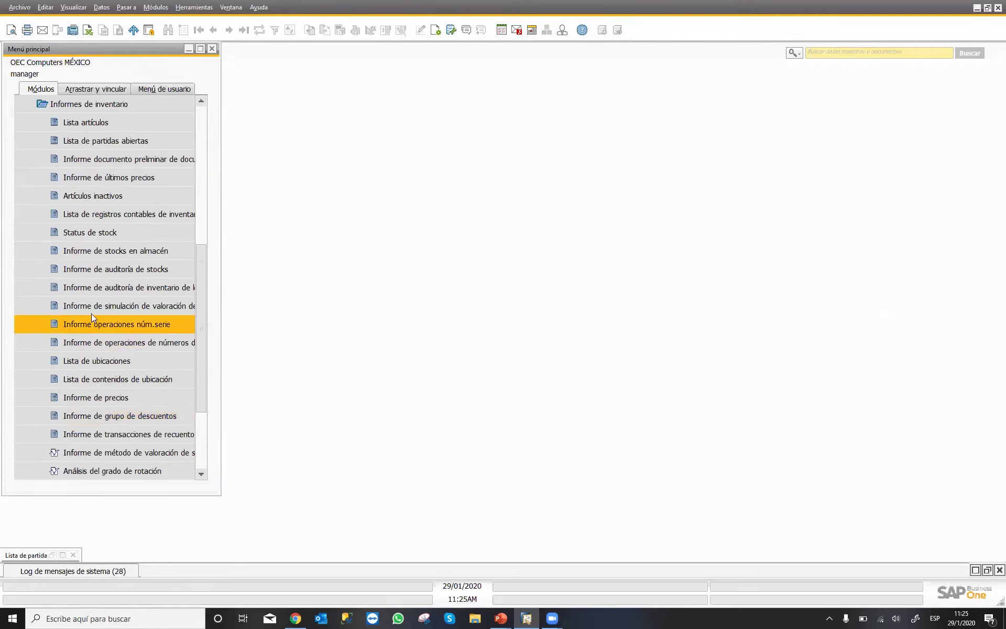
left_click(128, 271)
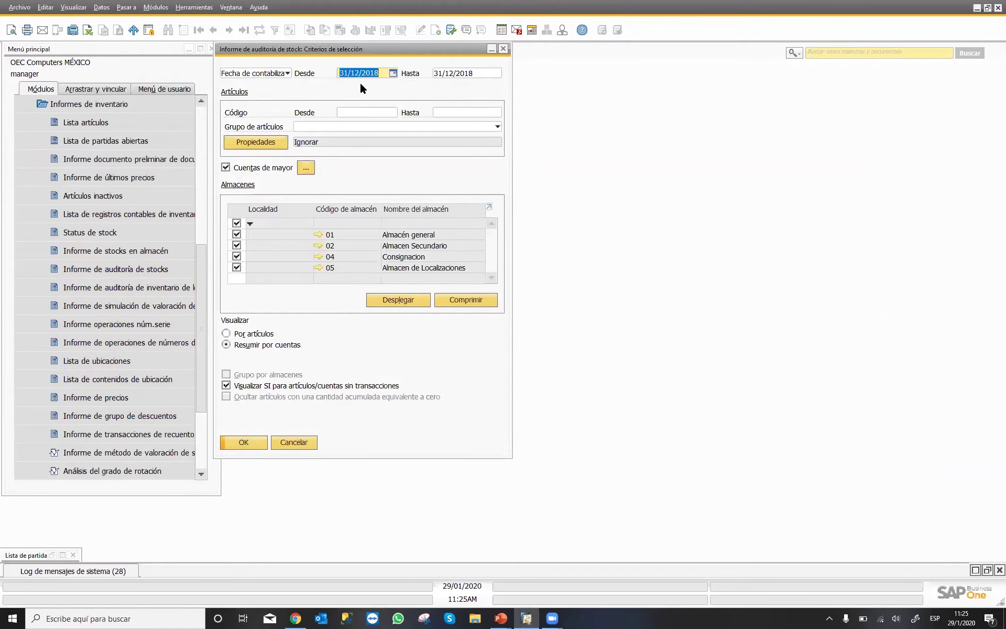
Step: Clear the posting start date, set the Hasta date to 31/12/2019 and disable the Cuentas de mayor option
key("Delete")
left_click(452, 73)
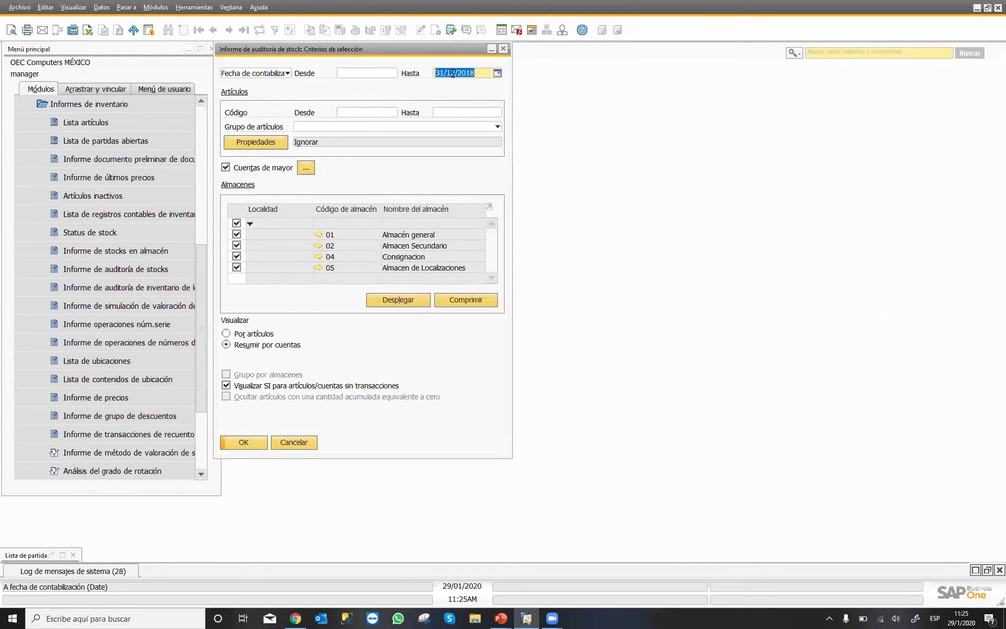
type("311219")
key("Tab")
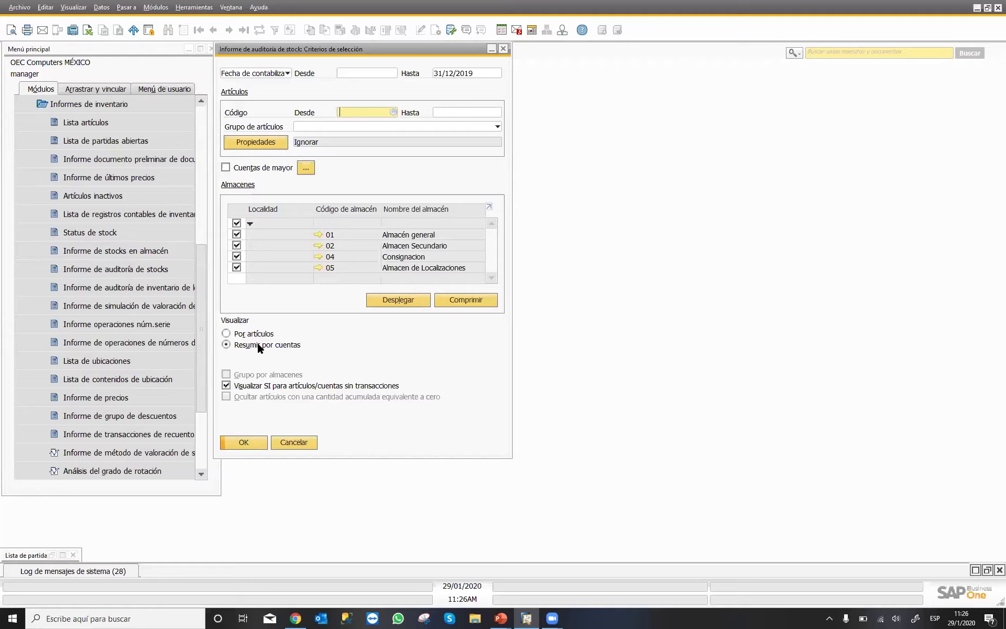
Step: Set the Desde posting date to 31/12/2019 and generate the stock audit report summarized by accounts
left_click(352, 71)
type("311219")
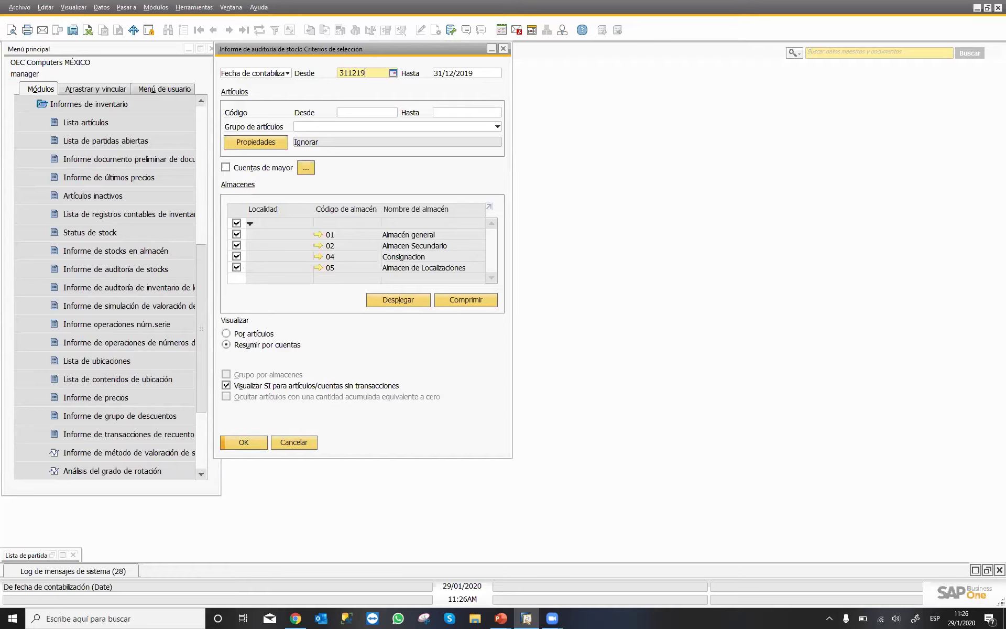
key("Tab")
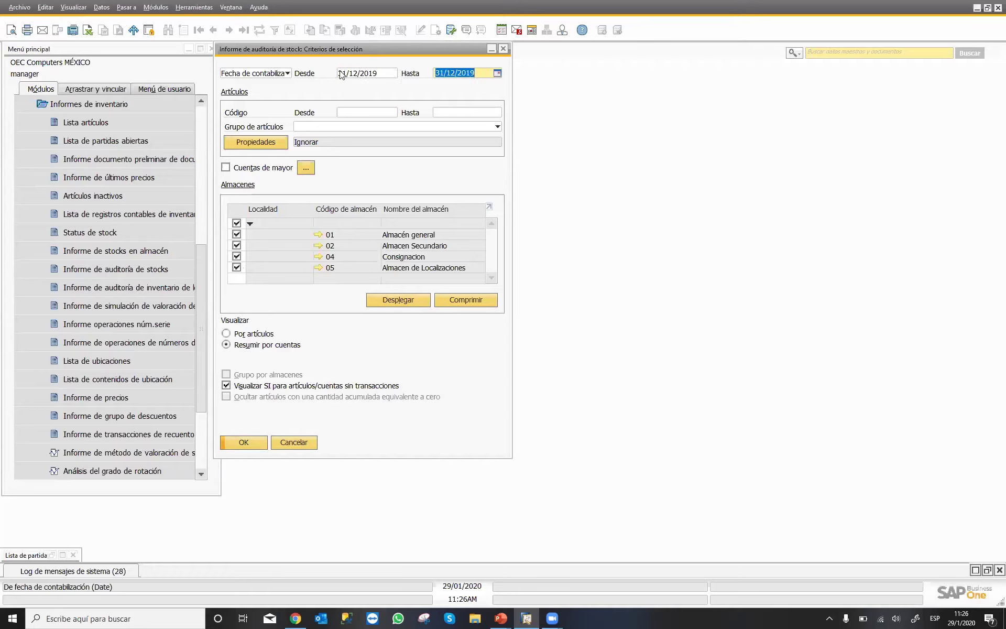
left_click(352, 75)
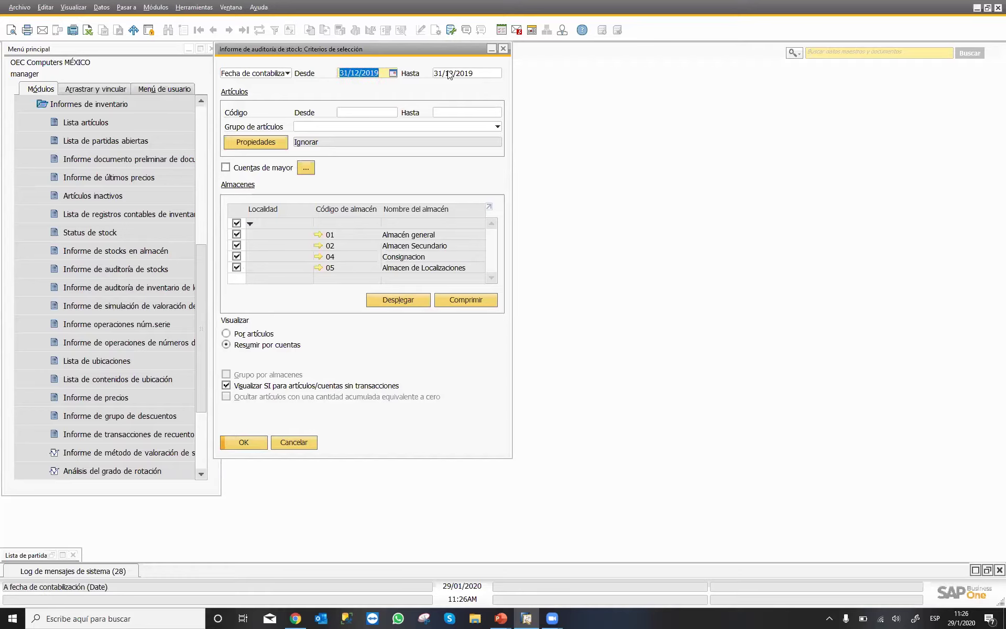
left_click(449, 73)
left_click(375, 77)
left_click(257, 443)
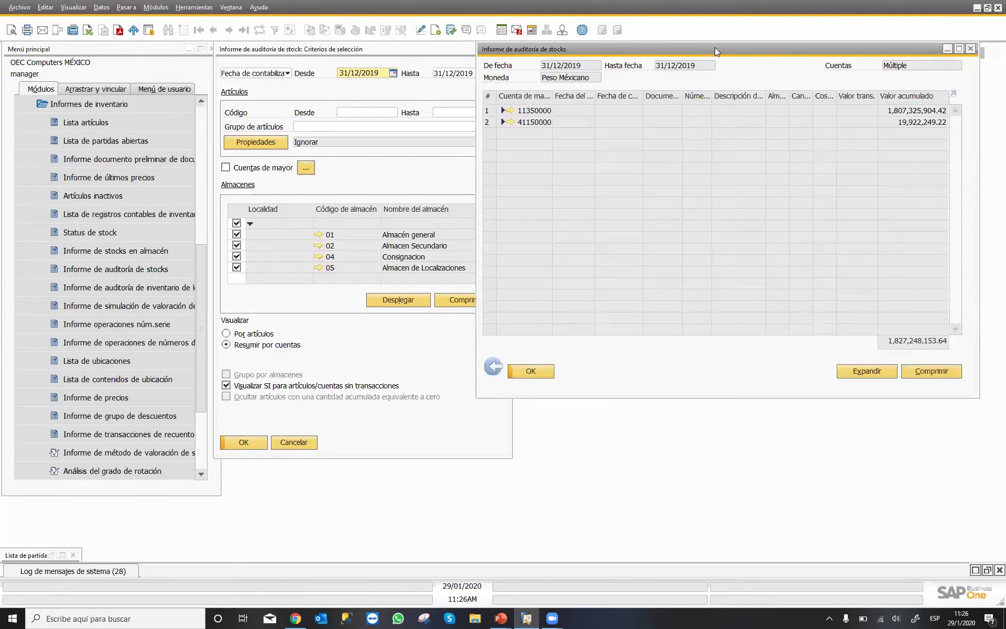
Step: Reposition and widen the stock audit report, and compare inventory account 11350000's accumulated value with its balance in the Plan de cuentas
left_click_drag(716, 47, 455, 77)
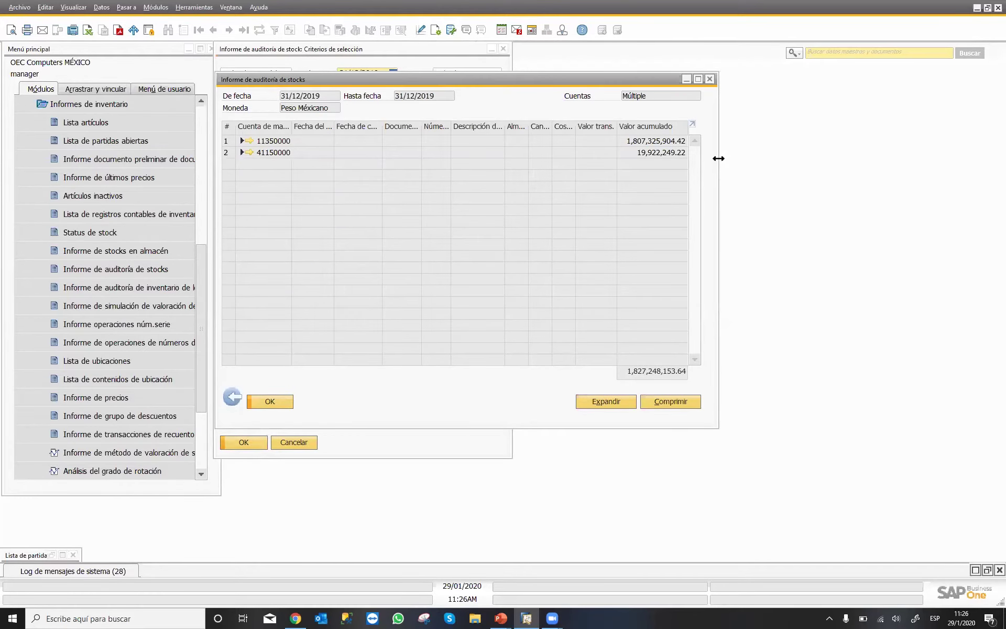
left_click_drag(719, 158, 849, 158)
left_click(279, 142)
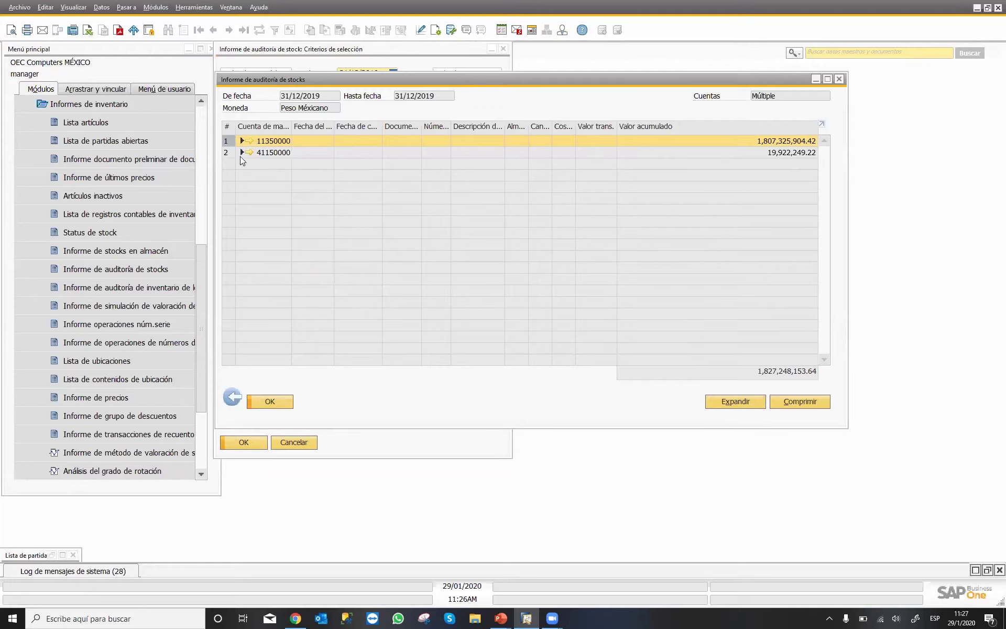
left_click(249, 143)
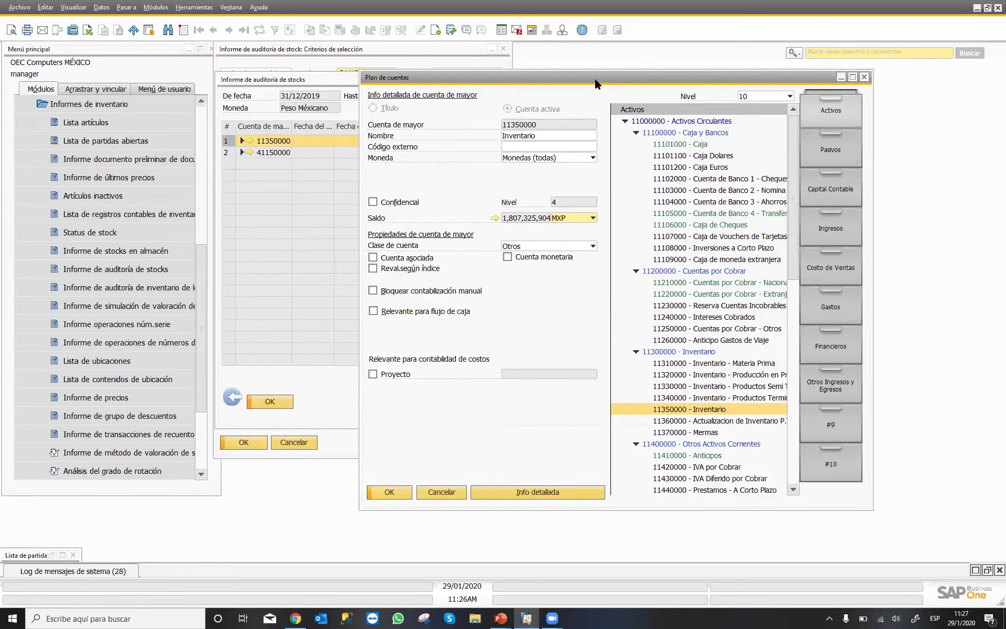
left_click_drag(594, 77, 612, 160)
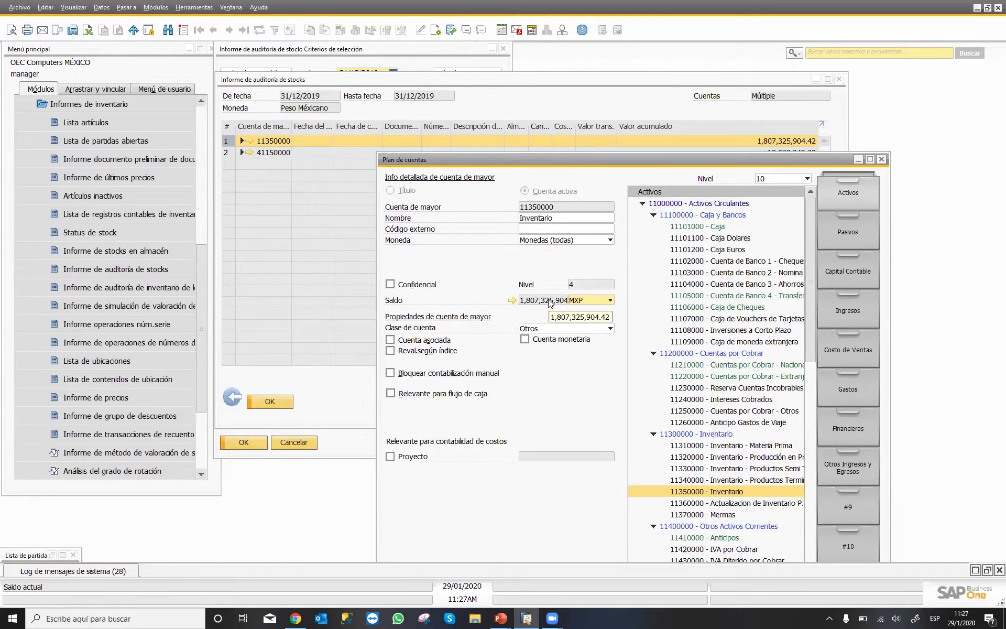
left_click(882, 158)
Step: Check the Plan de cuentas balance of account 41150000 against its accumulated value in the stock audit report
left_click(272, 153)
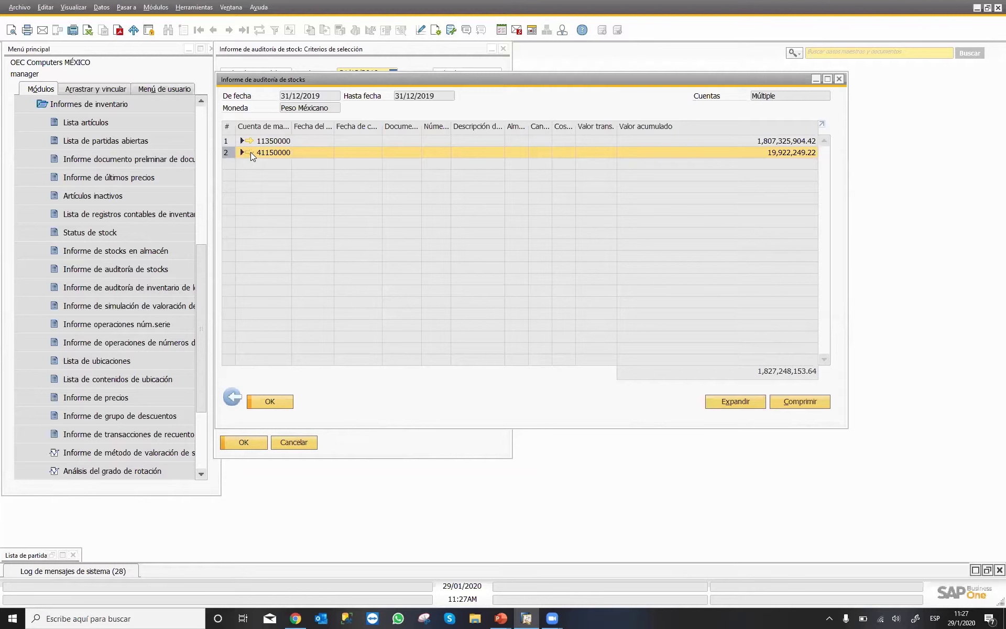
left_click(250, 152)
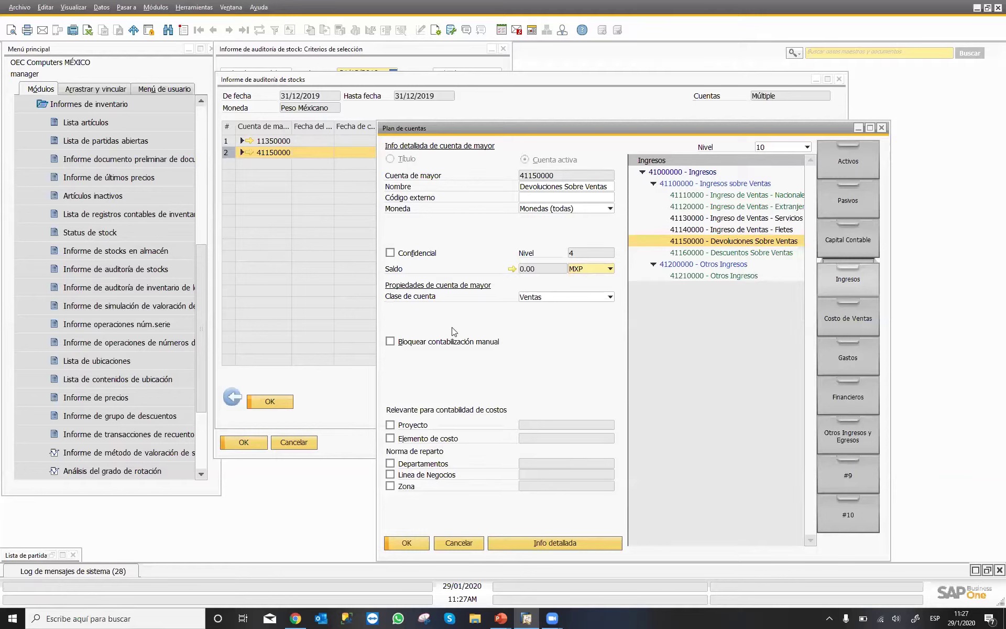
left_click(460, 543)
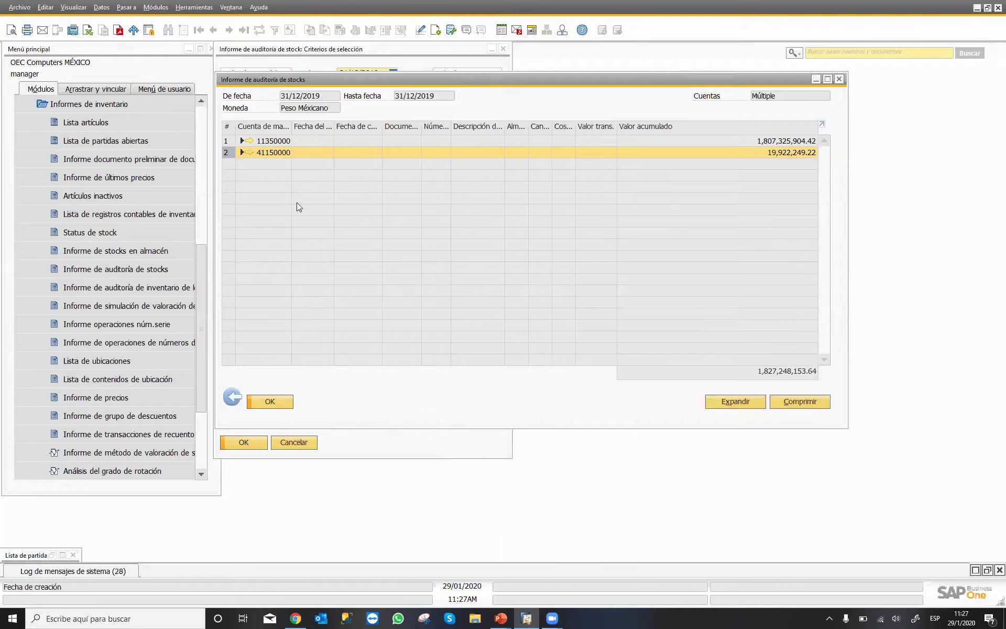
left_click(268, 142)
left_click(271, 148)
Step: Open the inventory data of item A00001 in Datos maestros de artículo and inspect the definition of warehouse 01
left_click(200, 112)
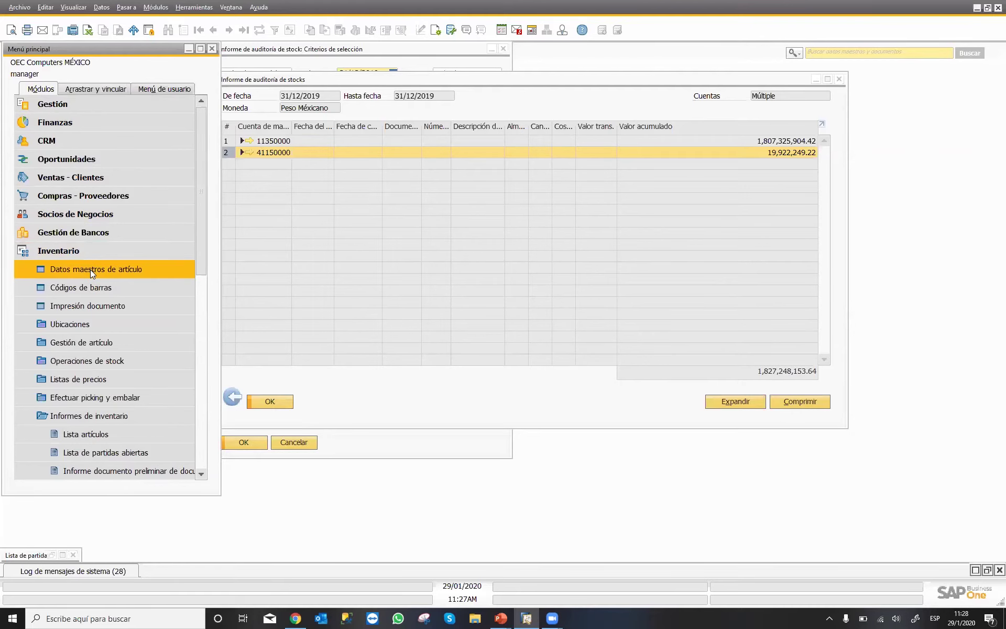
left_click(90, 270)
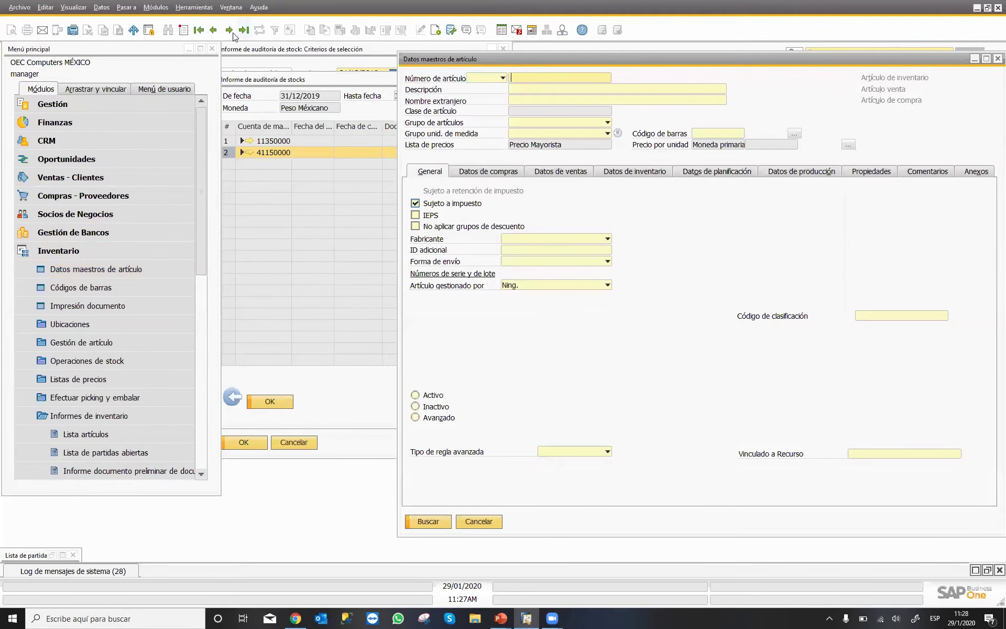
left_click(228, 30)
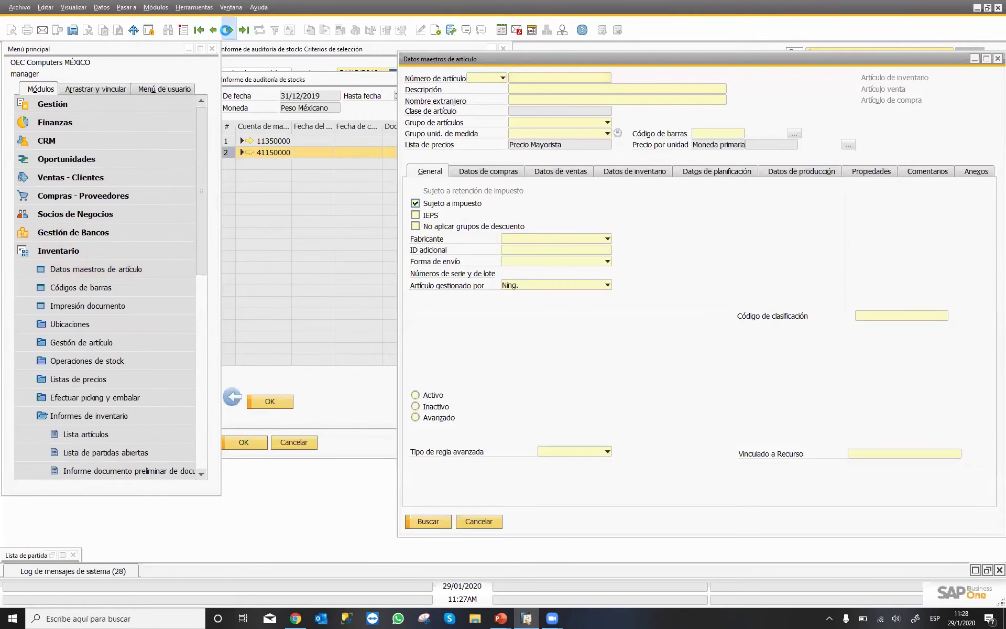
left_click(645, 174)
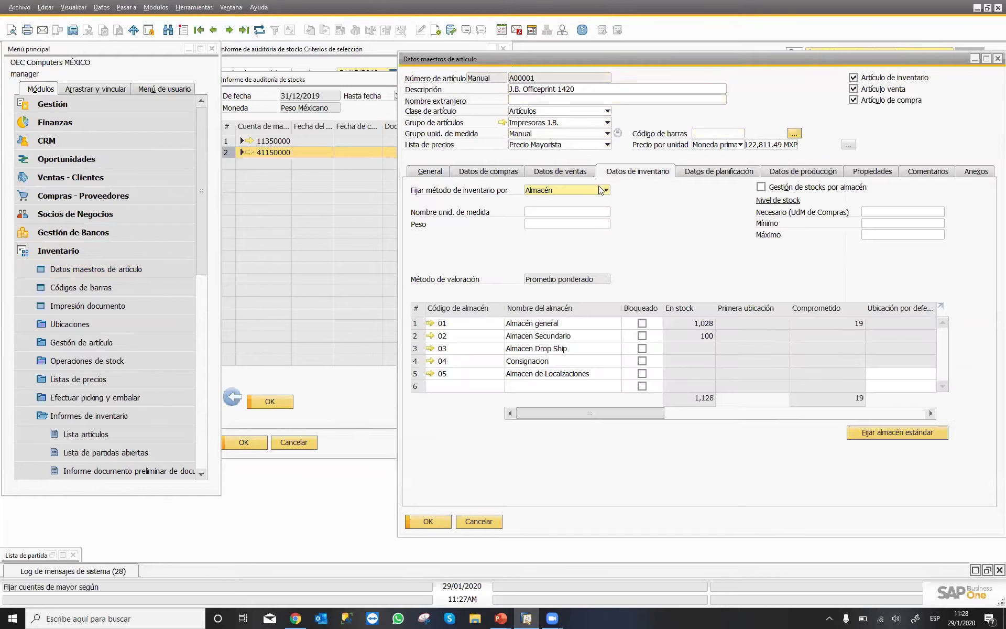
left_click(431, 323)
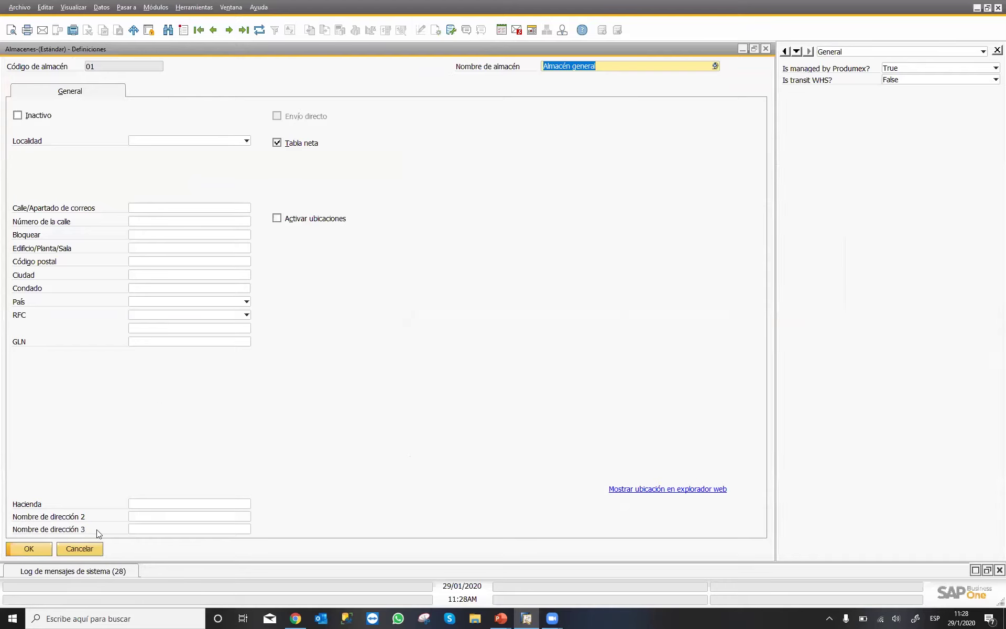
left_click(79, 549)
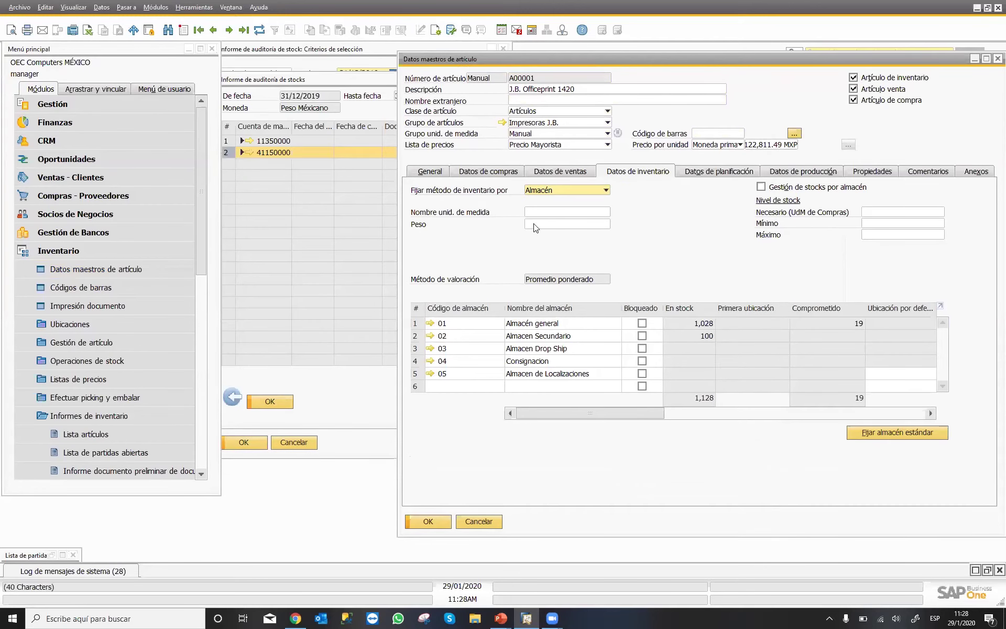
Step: Review the Impresoras J.B. item group and the Ubicaciones settings of its default warehouse 05, closing both definitions
left_click(502, 122)
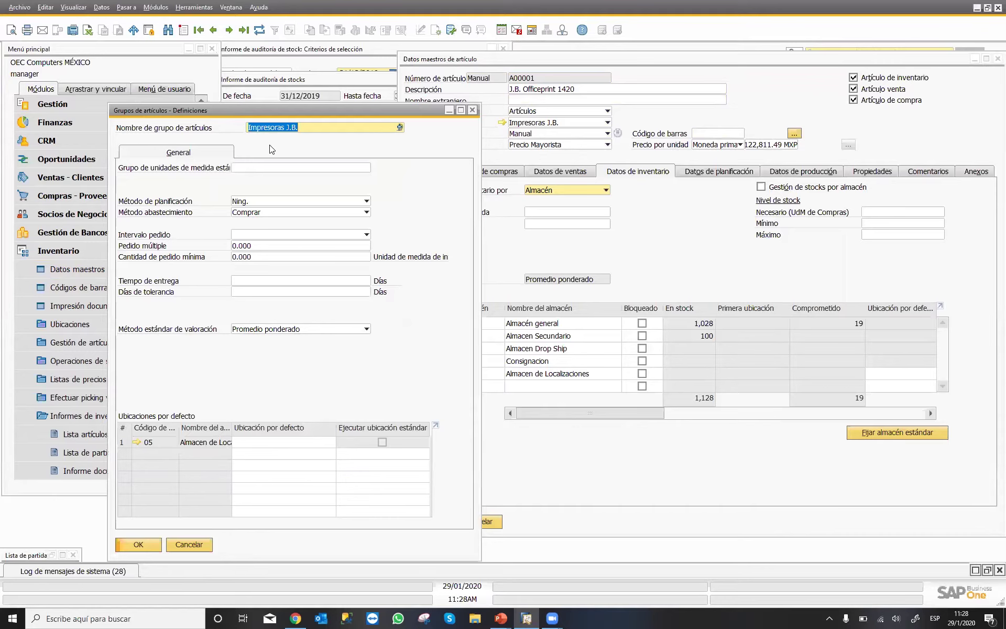
left_click(137, 442)
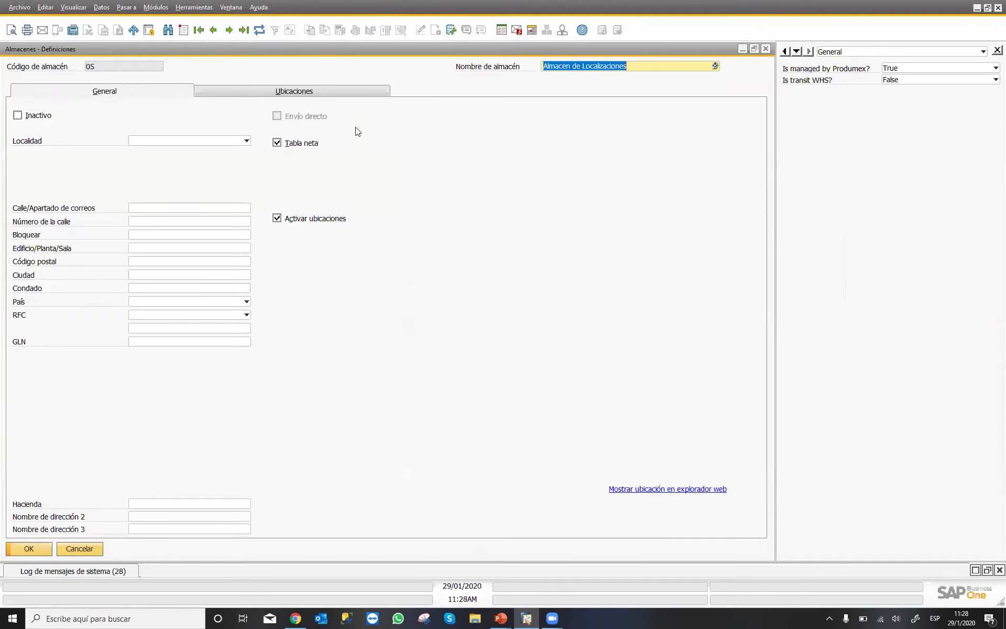
left_click(317, 88)
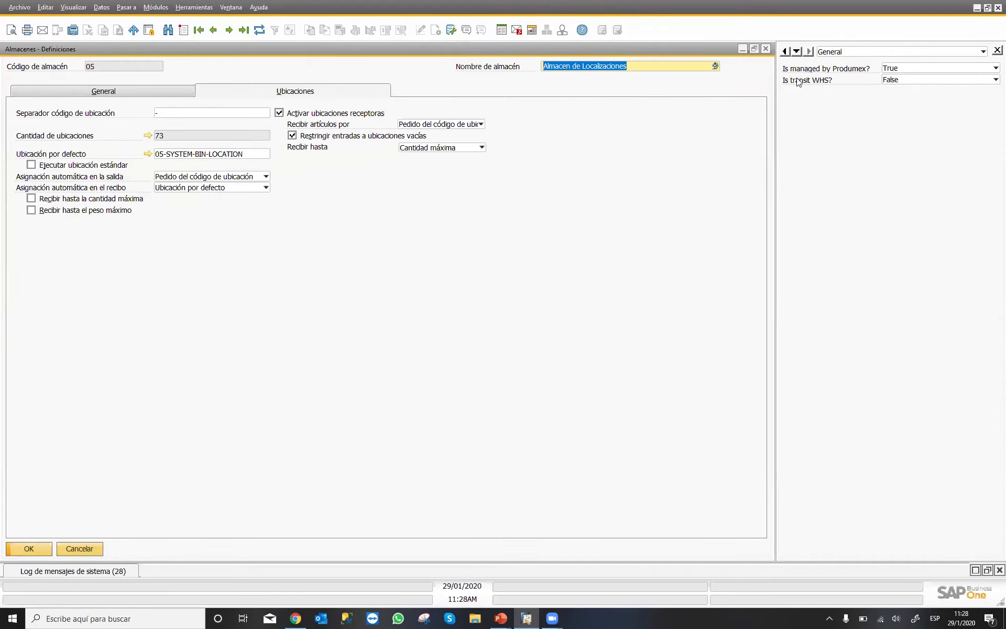
left_click(767, 50)
left_click(473, 112)
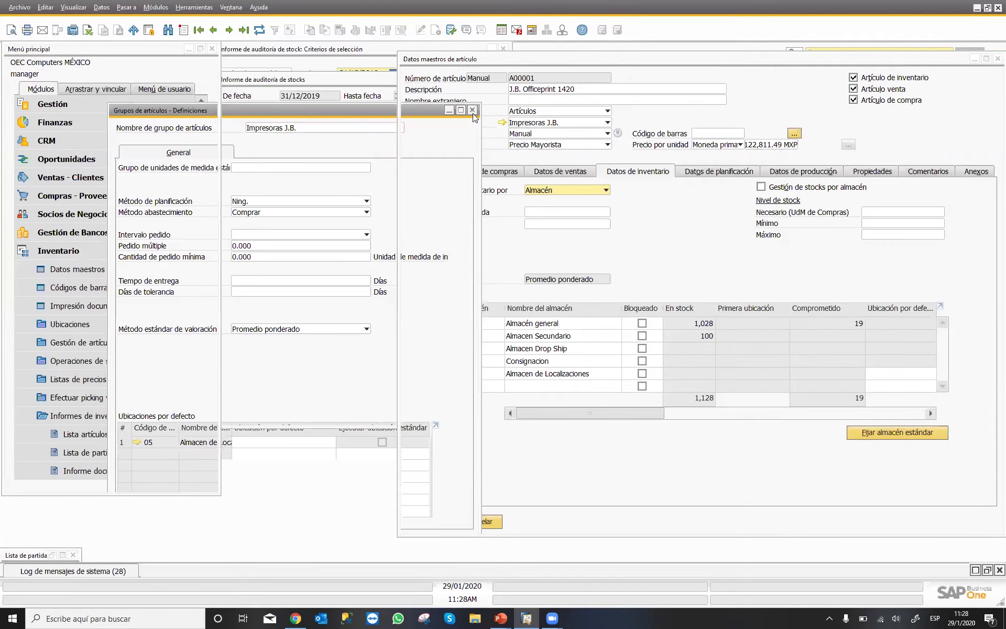
Step: Open Determinación de cuentas de mayor from the finance definitions and show its Inventario accounts for 2020
left_click(72, 105)
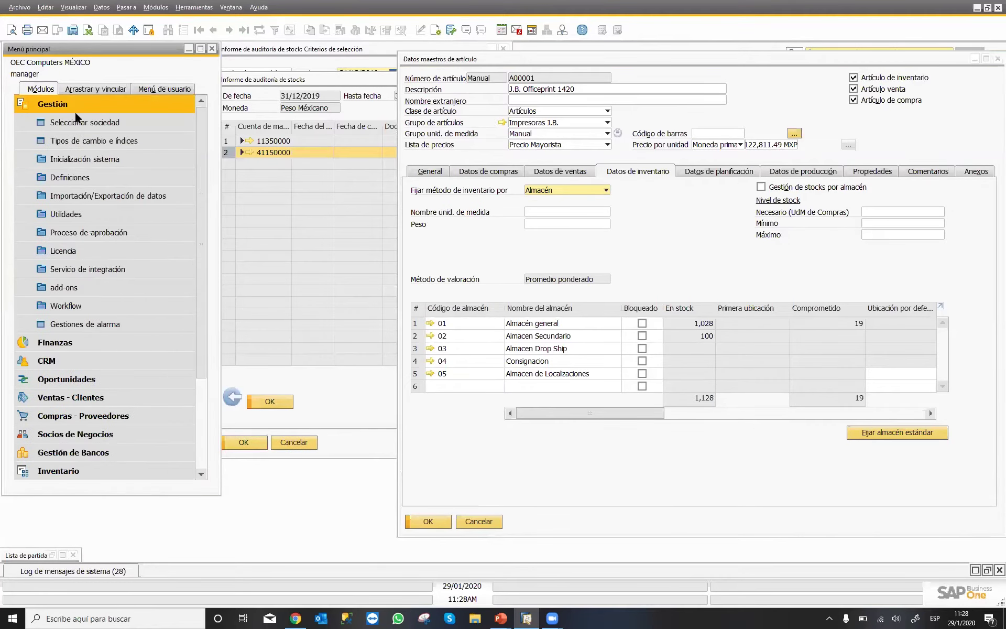
left_click(76, 177)
left_click(81, 212)
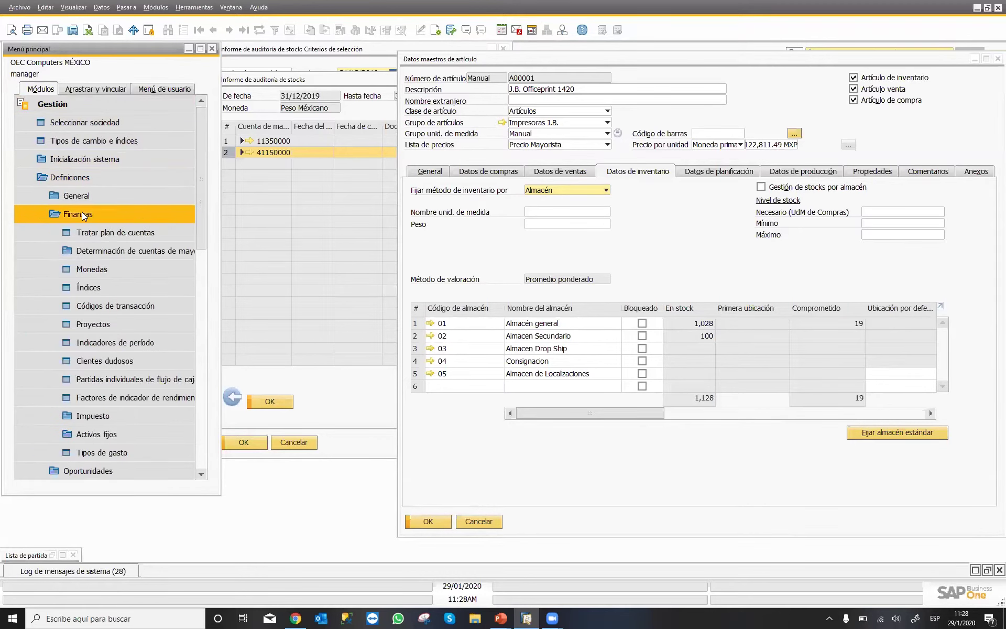
left_click(100, 252)
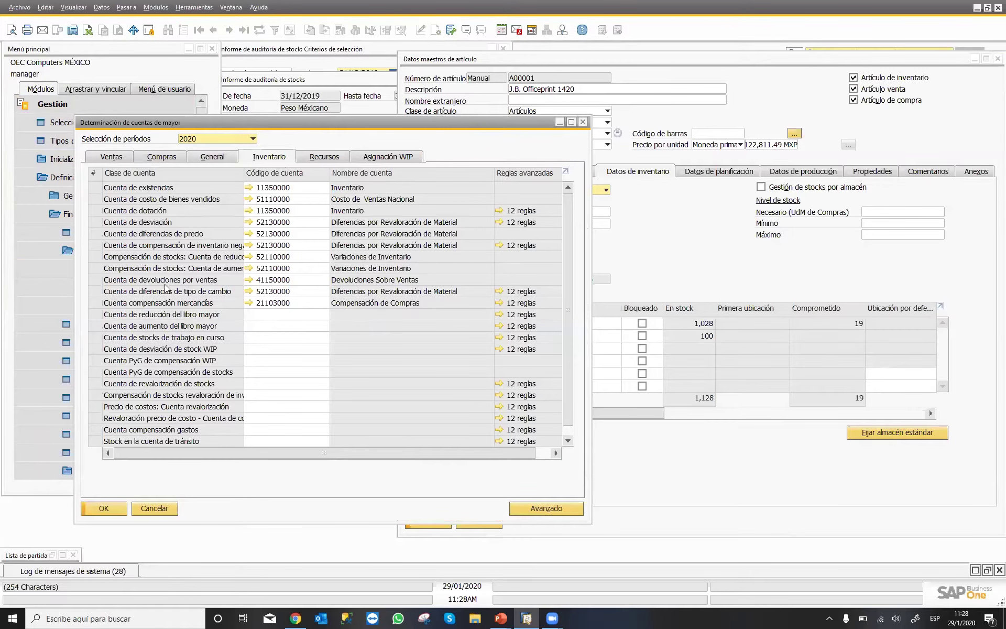
Step: Check the accounts assigned to sales returns, cost of goods sold and stock, and close the account determination
left_click(280, 279)
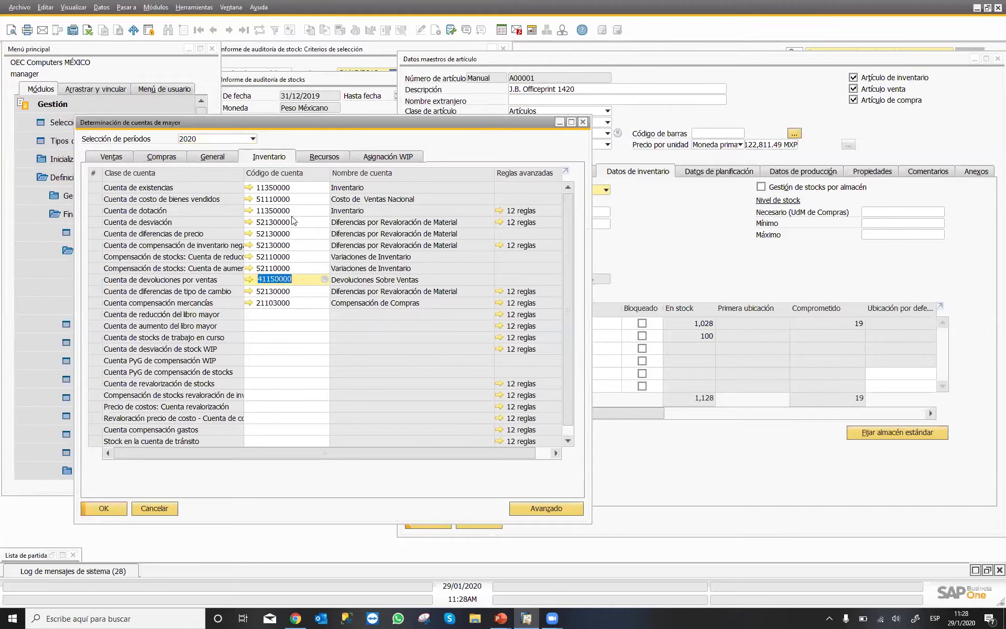
left_click(291, 199)
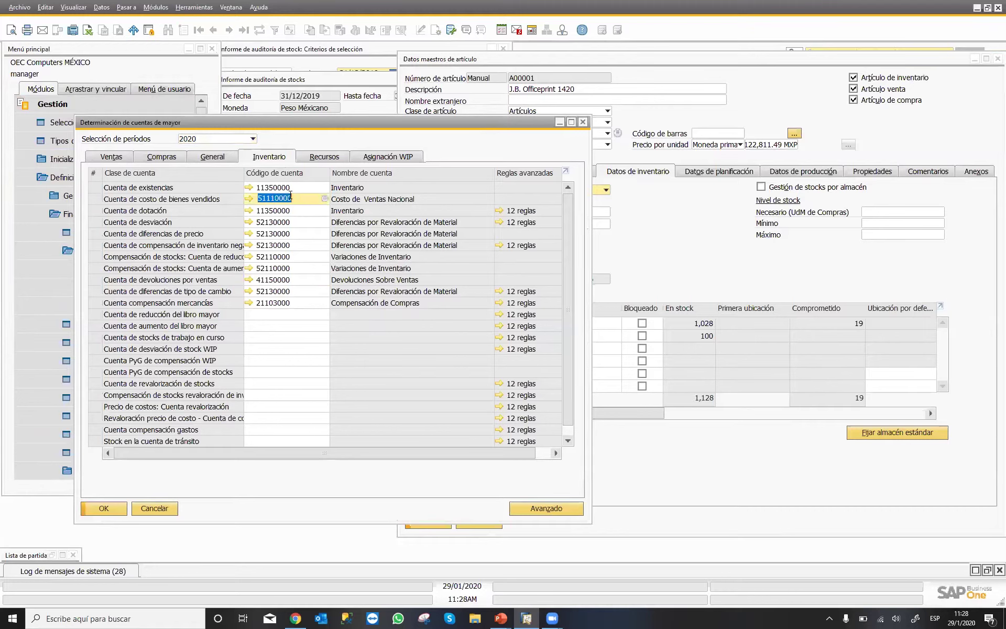
left_click(287, 187)
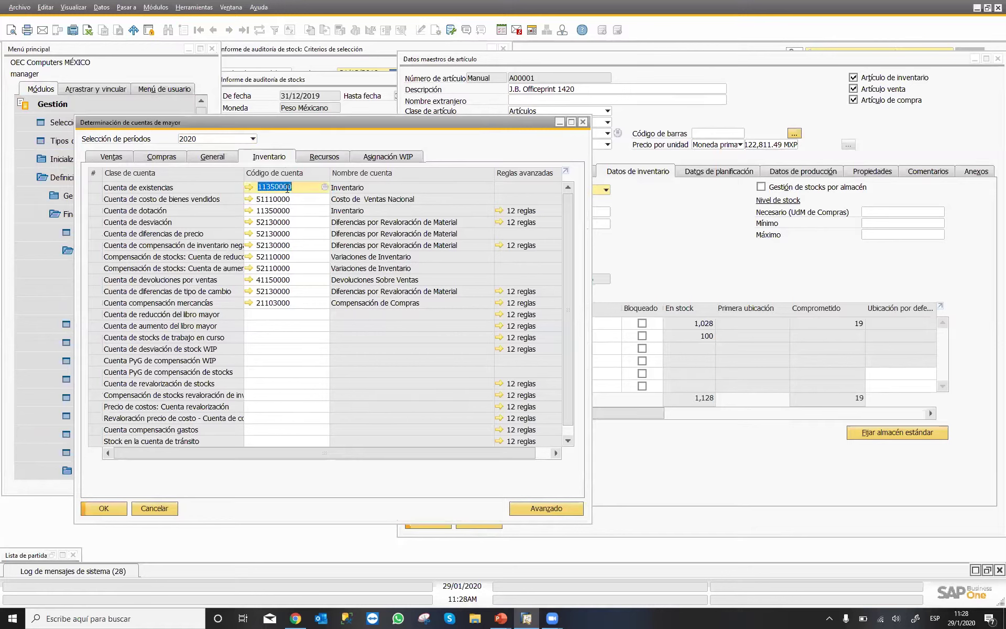
left_click(288, 279)
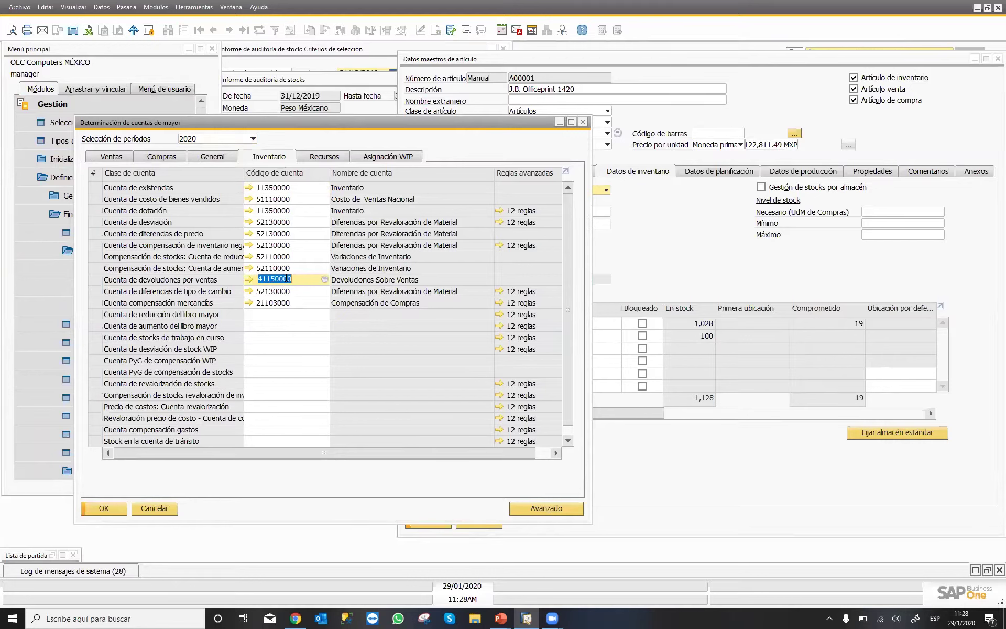
left_click(583, 122)
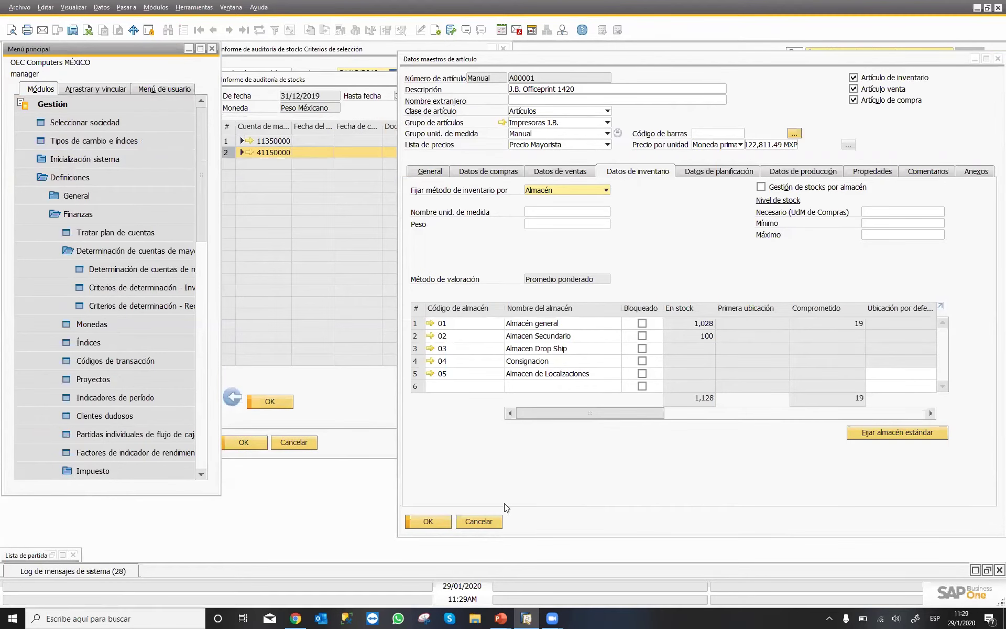
Step: Close the item master data and check account 11350000's ledger balance in Plan de cuentas against the stock audit value
left_click(487, 519)
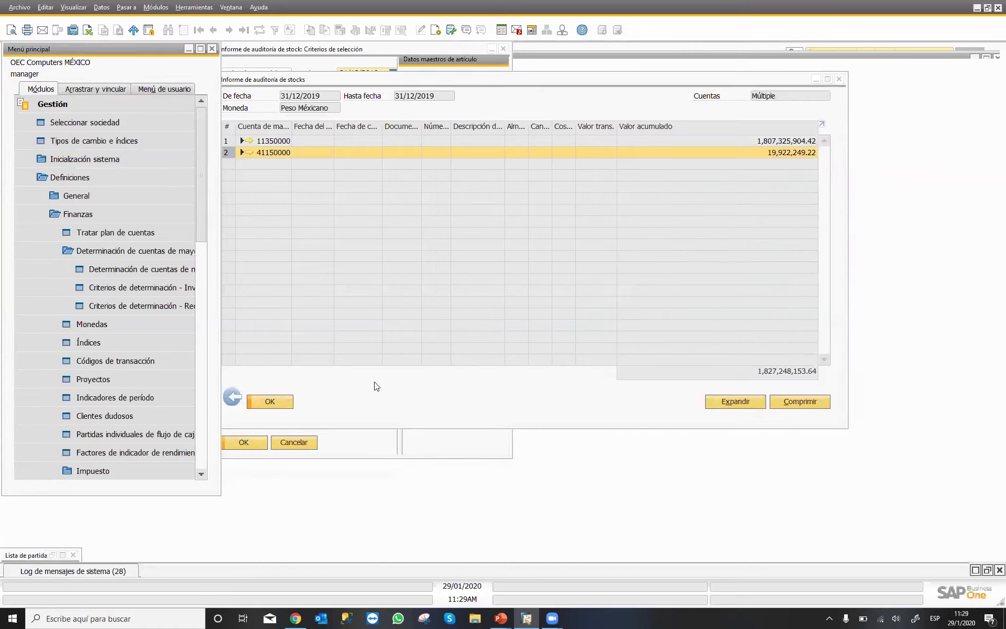
left_click(289, 154)
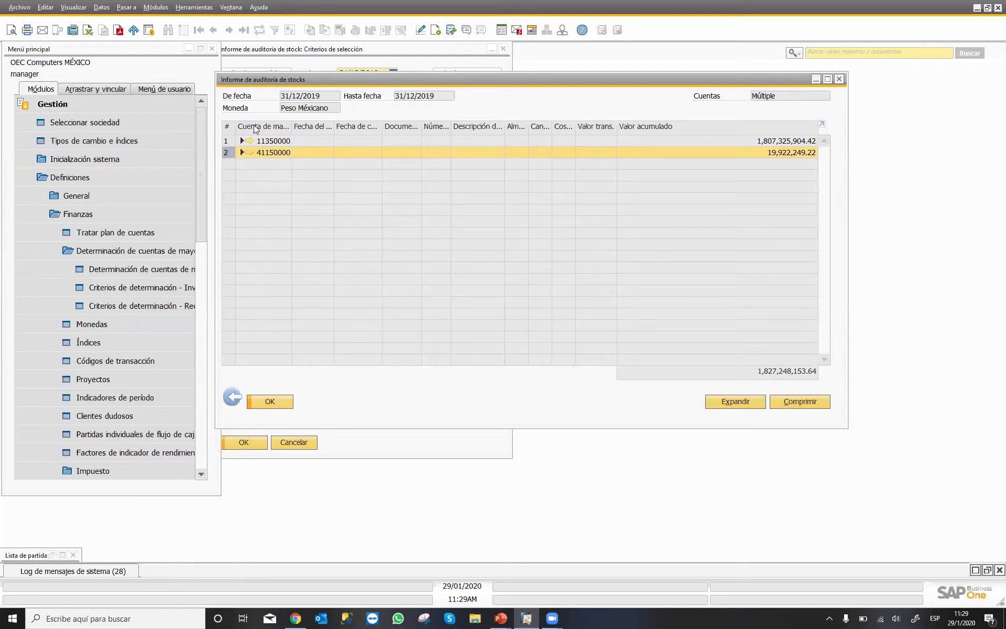
left_click(270, 142)
left_click(249, 140)
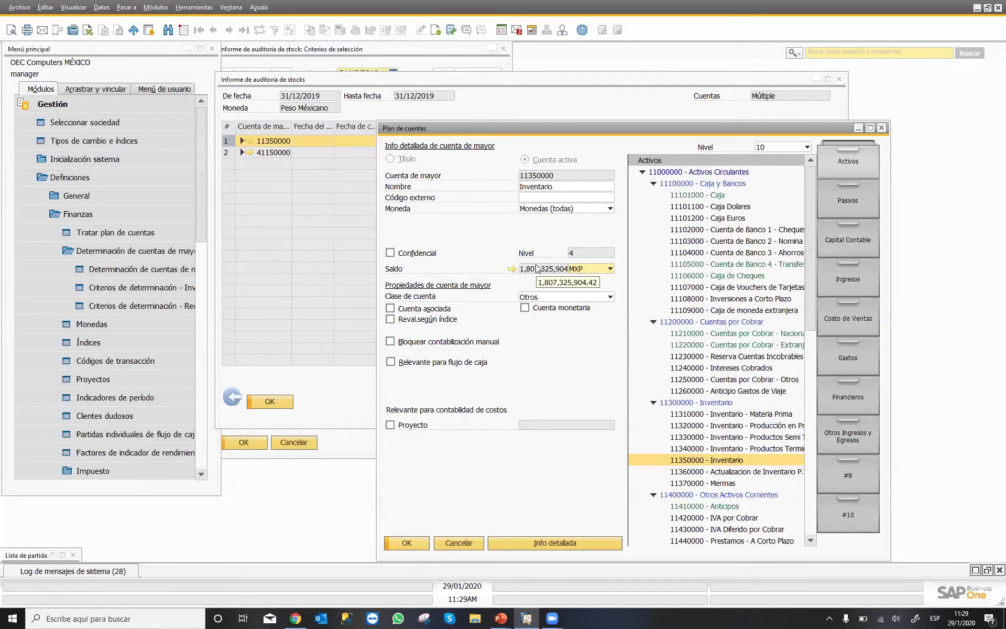
left_click(452, 544)
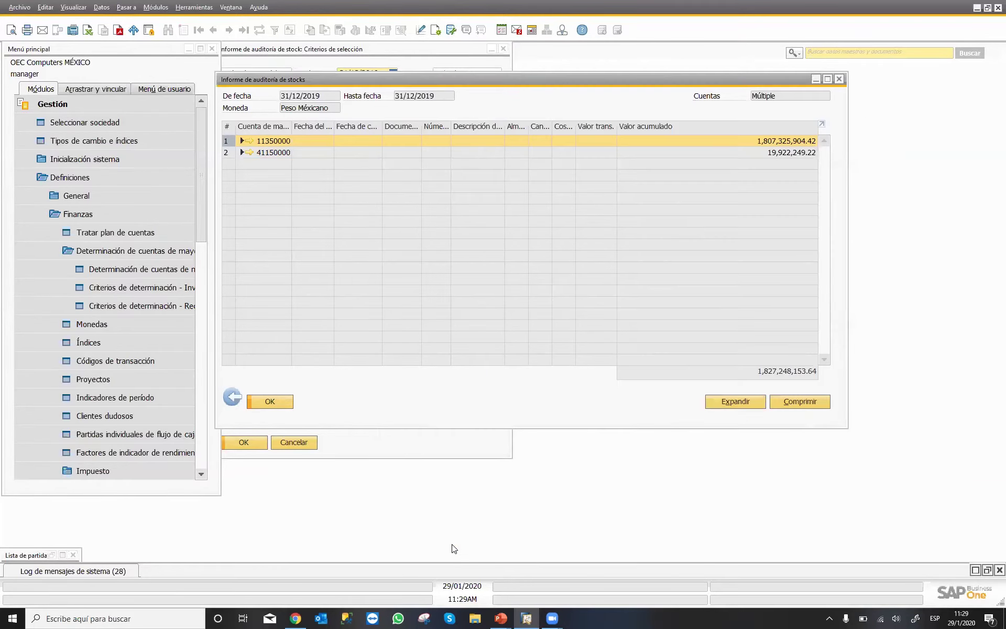
Step: Return to the stock audit selection criteria, and switch to the presentation's slide on exchange rate and conversion differences
left_click(234, 401)
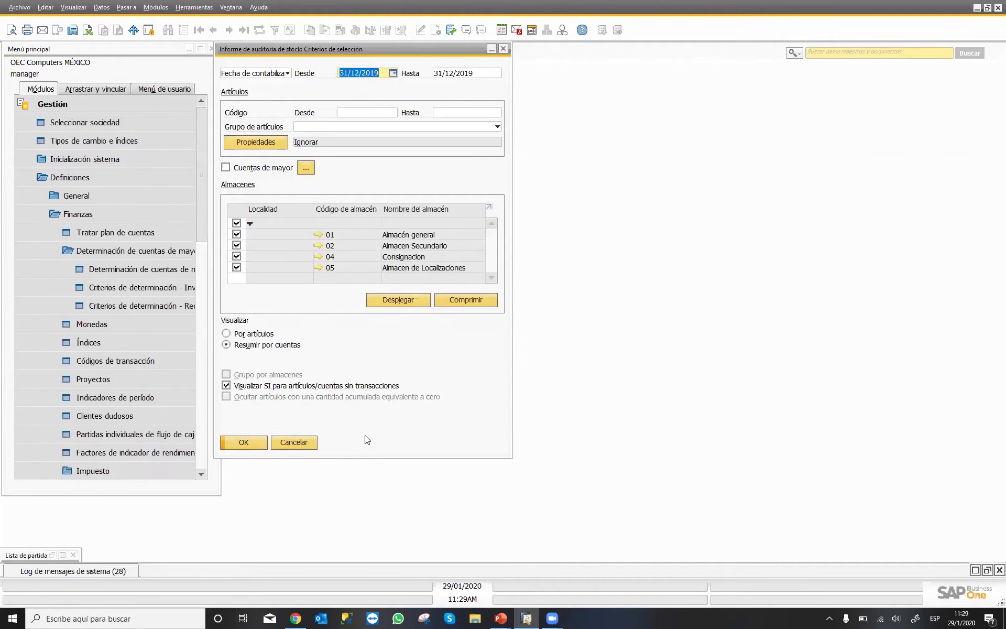
key("alt+Tab")
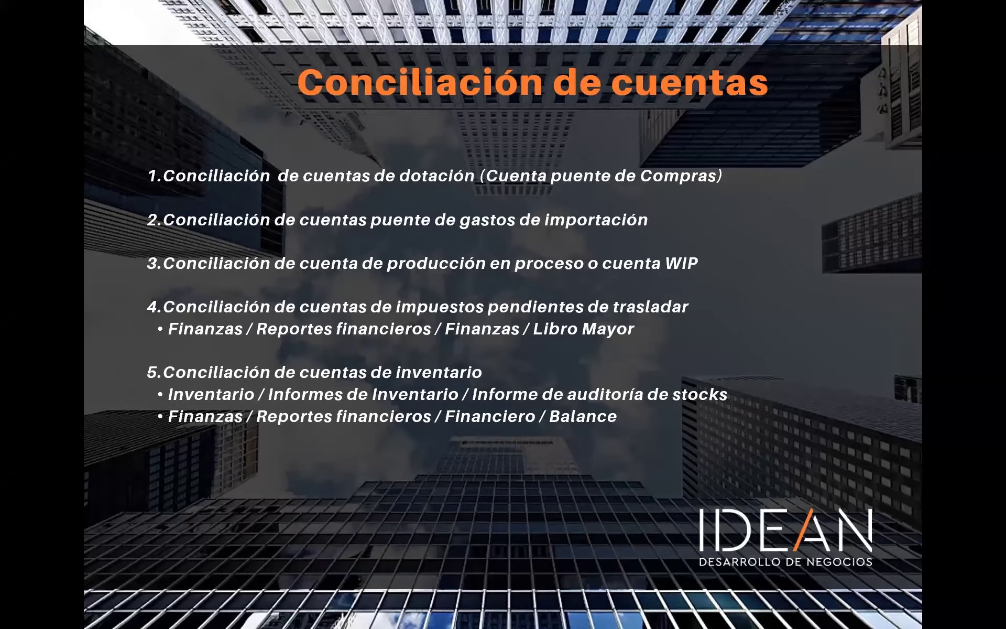
key("Right")
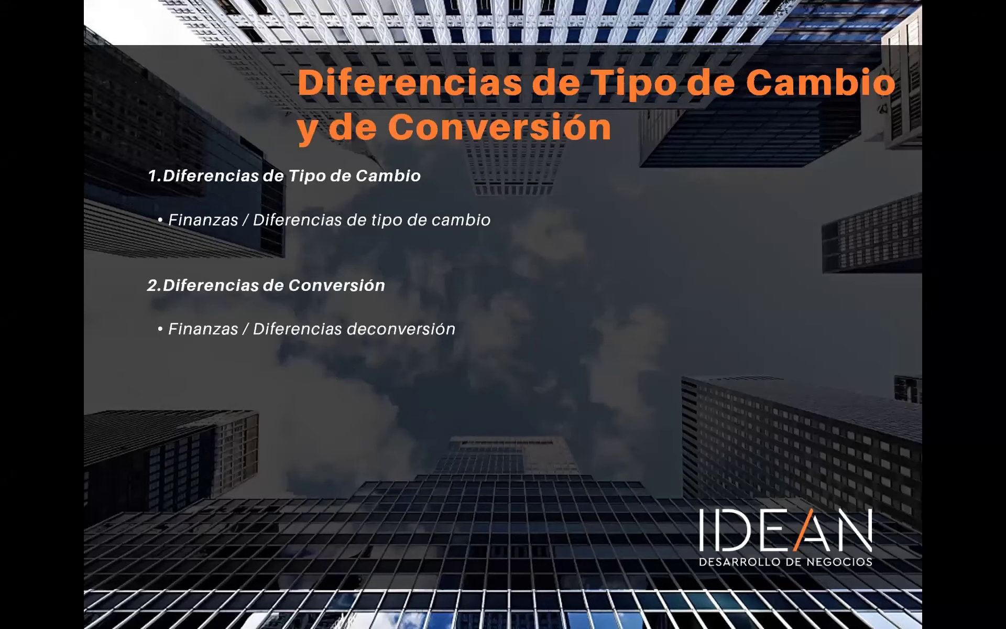
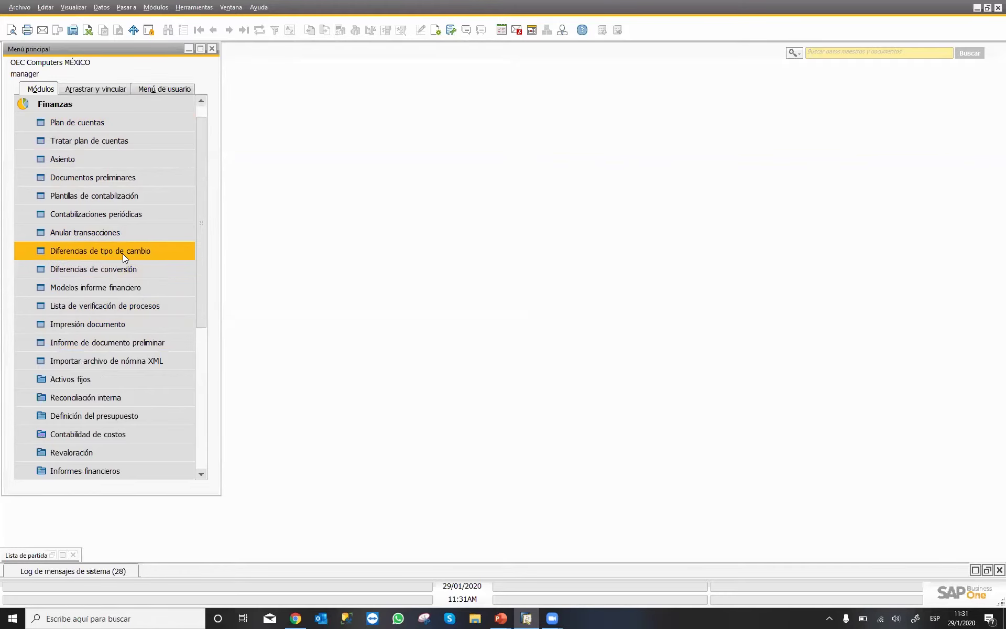
Step: Open Diferencias de tipo de cambio in SAP Business One and examine the ledger accounts listed in its selection criteria
left_click(123, 254)
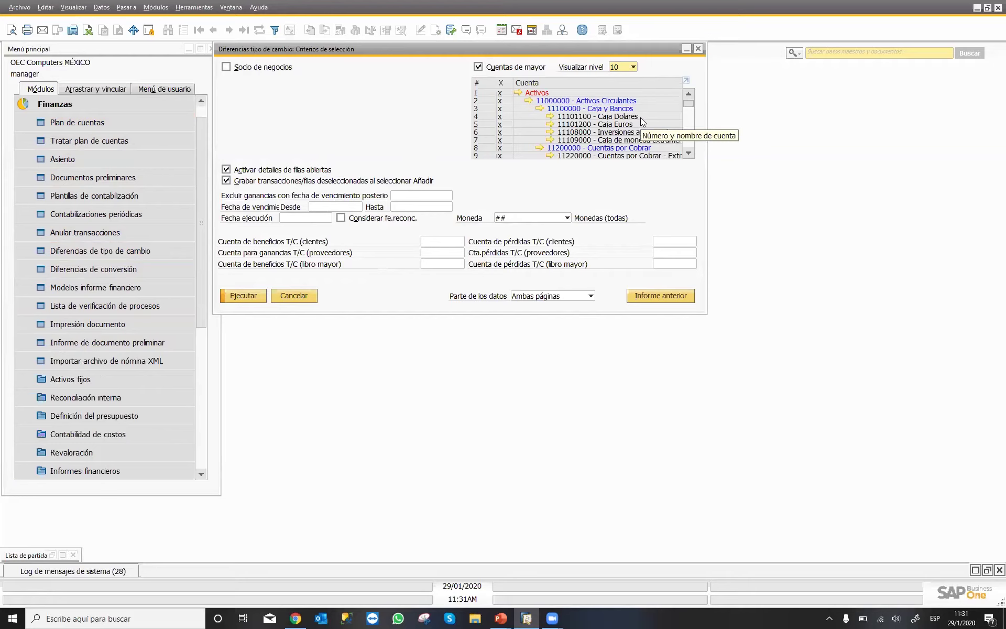
left_click(689, 154)
left_click(688, 153)
left_click(689, 153)
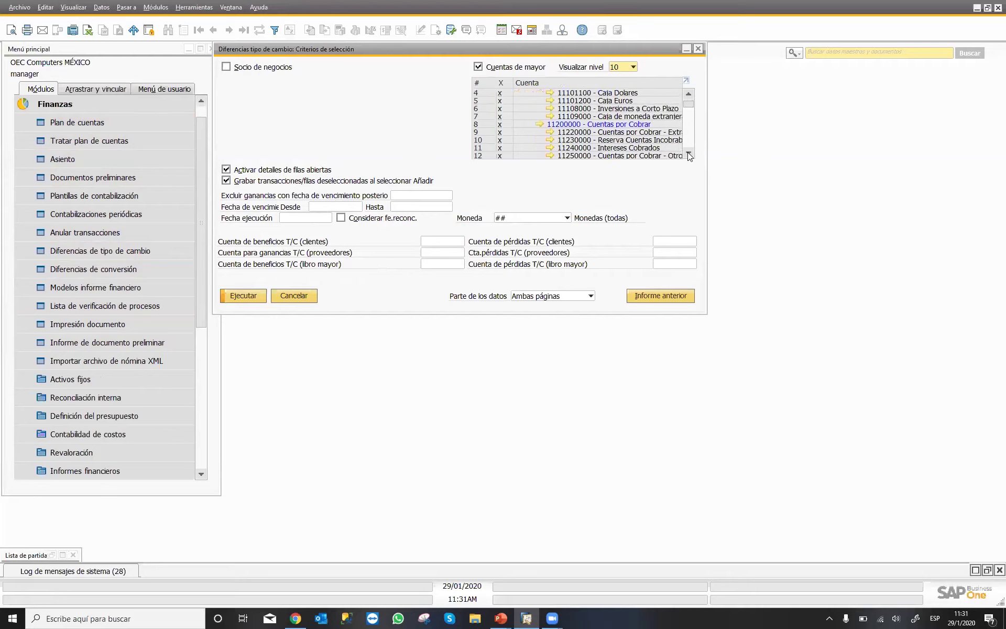
scroll(690, 156, "down", 4)
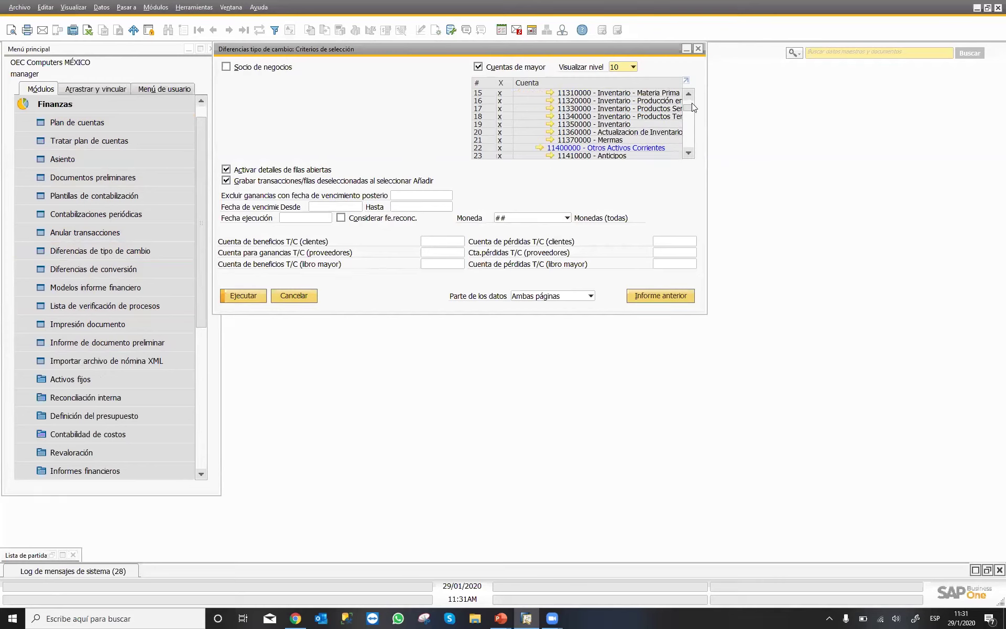
scroll(691, 102, "up", 4)
scroll(691, 100, "up", 1)
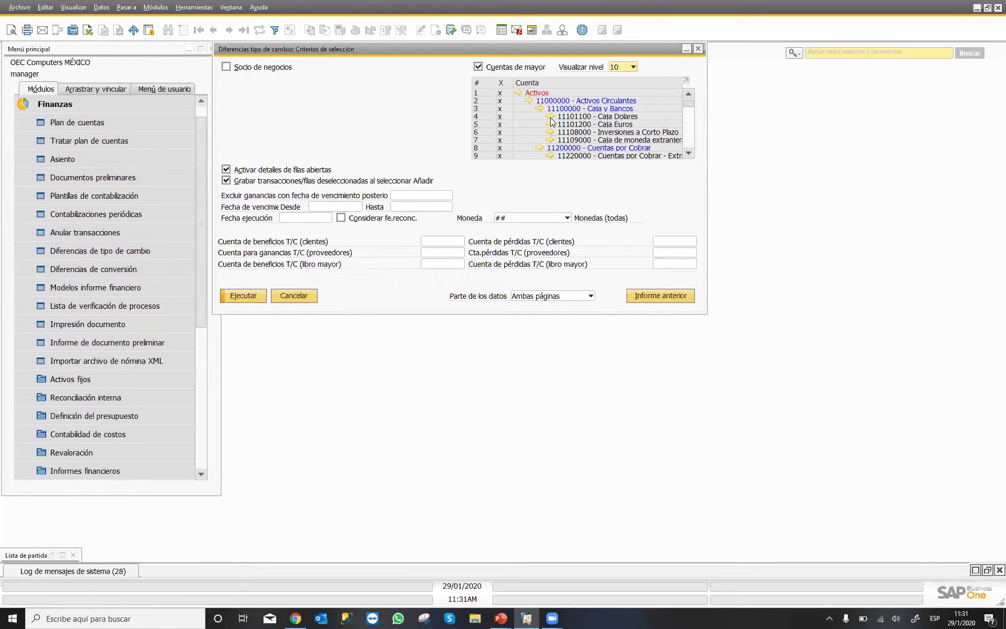
Step: Try to open the linked details of accounts 11220000 and 11109000 and of the Activos group
left_click(551, 156)
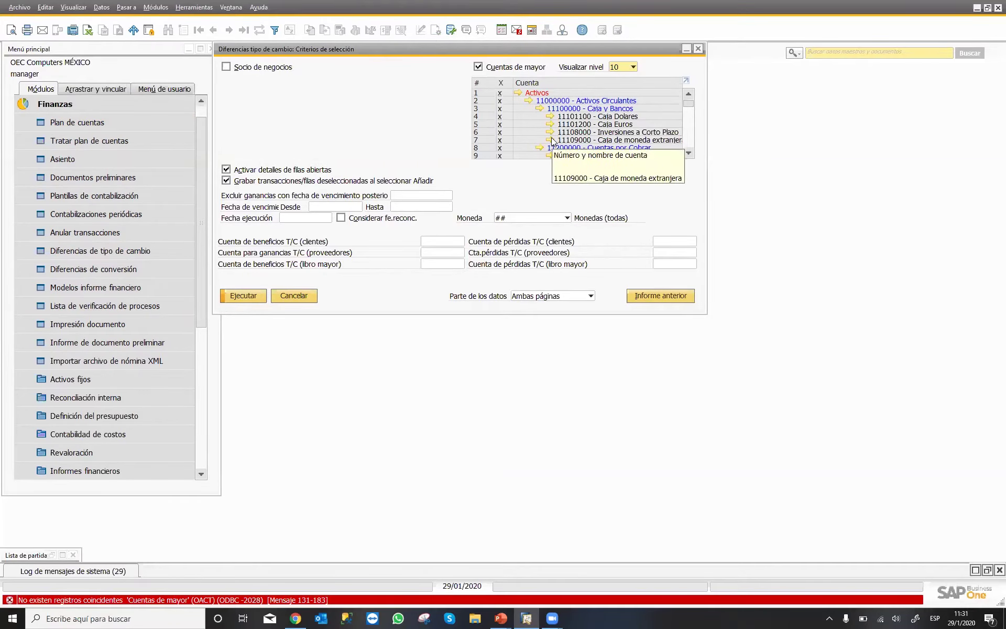
left_click(552, 141)
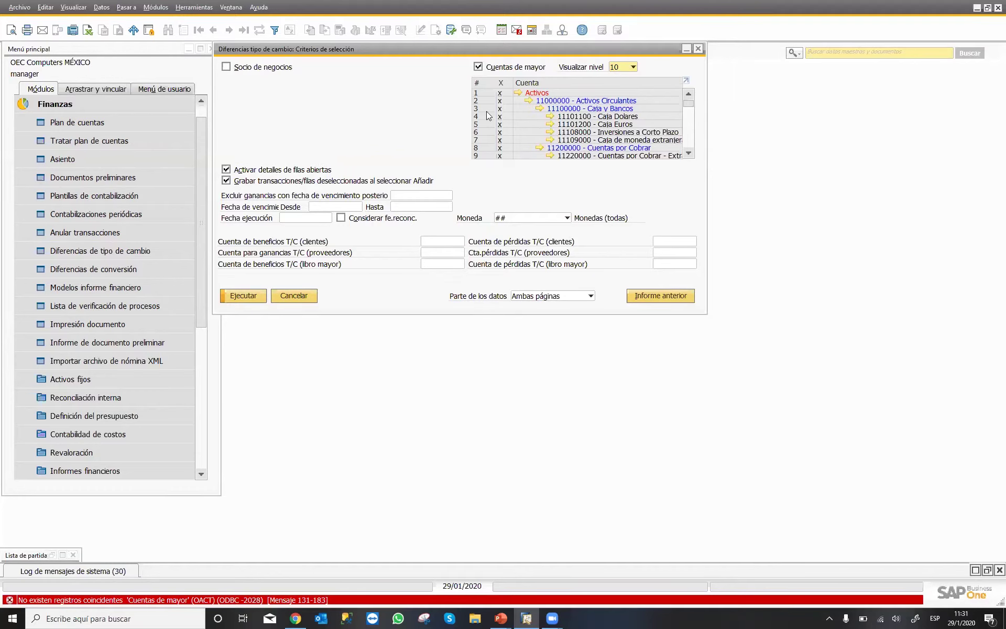
left_click(518, 93)
Step: Include business partners in the exchange rate criteria, review the available customer groups and cancel the selection
left_click(262, 65)
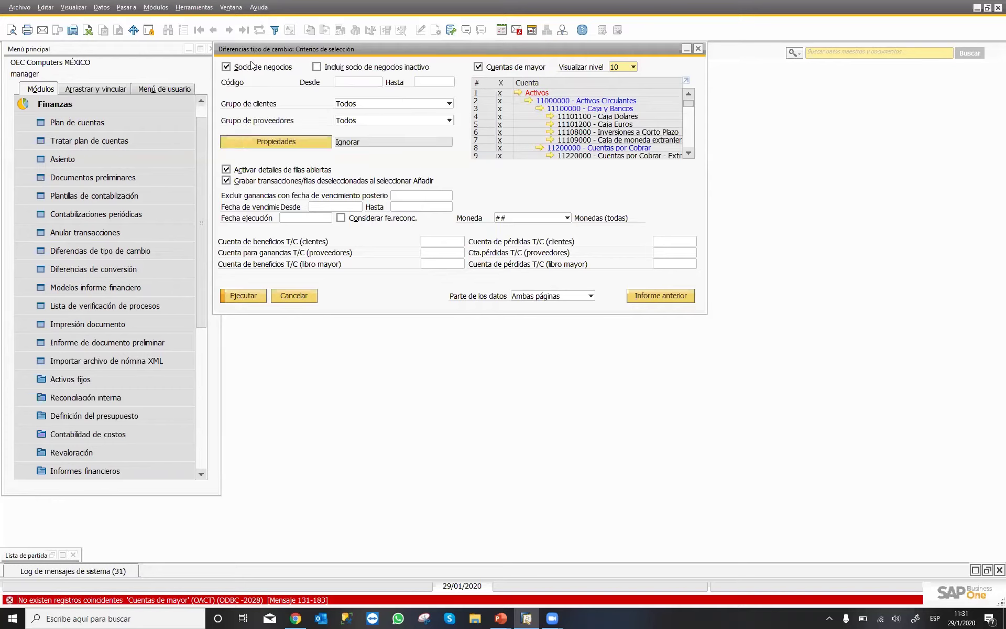
left_click(377, 104)
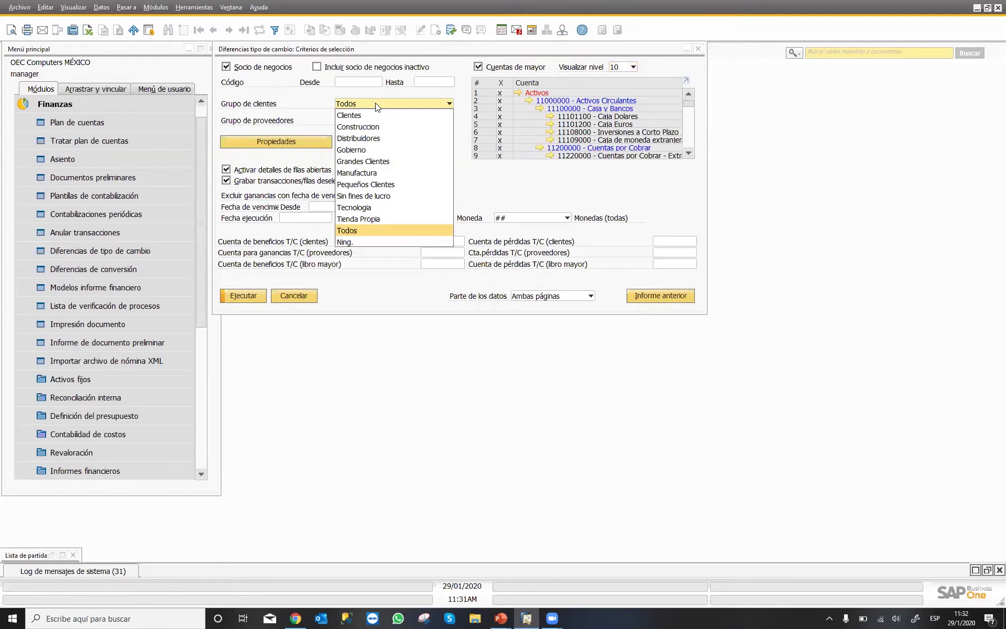
left_click(377, 105)
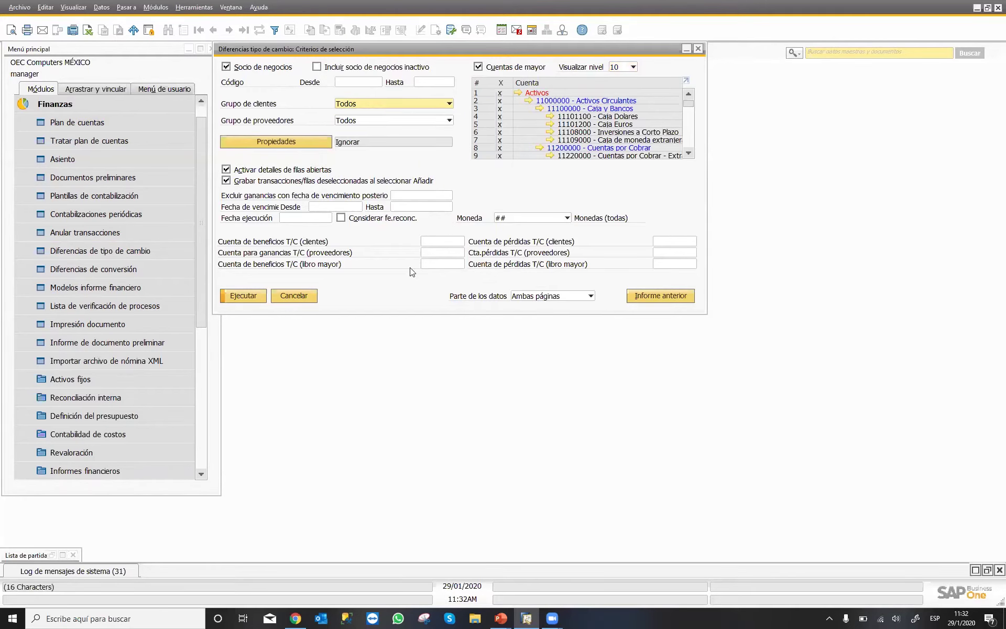
left_click(314, 298)
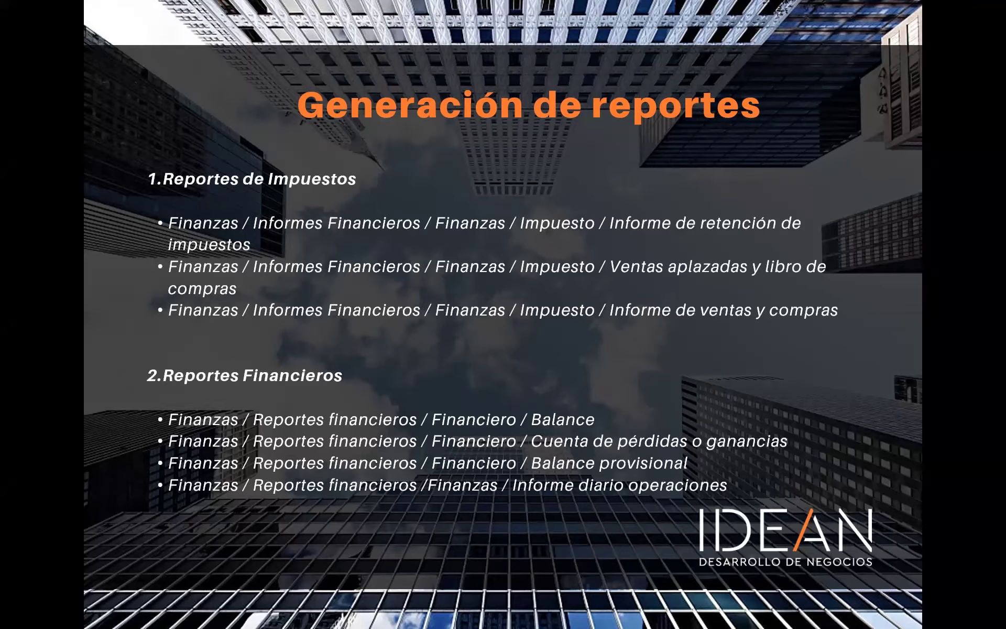
Step: Switch back to SAP Business One, expand the Impuesto reports under Informes financieros > Finanzas and widen the main menu window
key("alt+Tab")
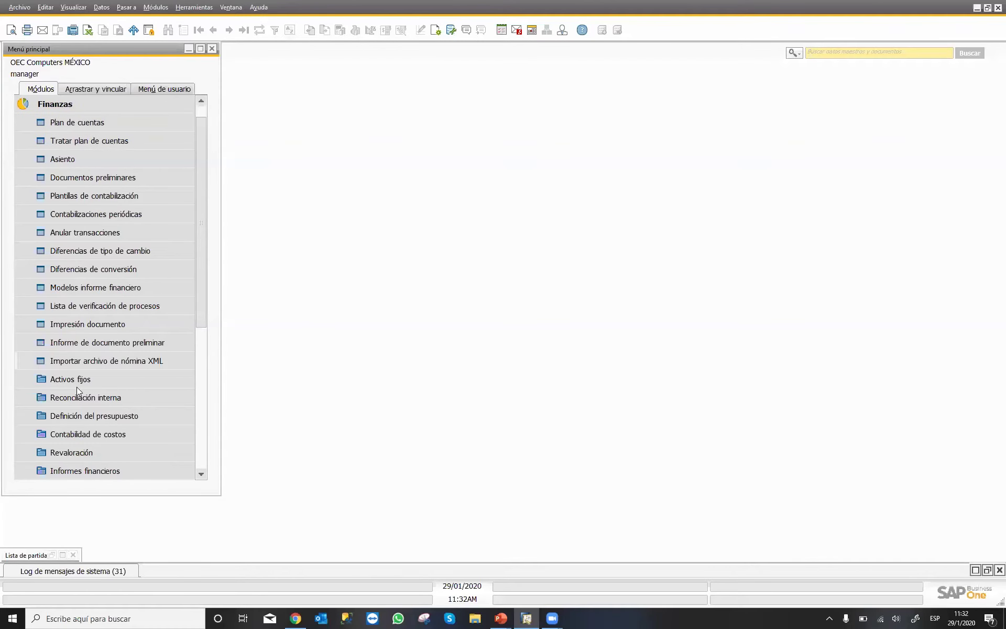
left_click(52, 474)
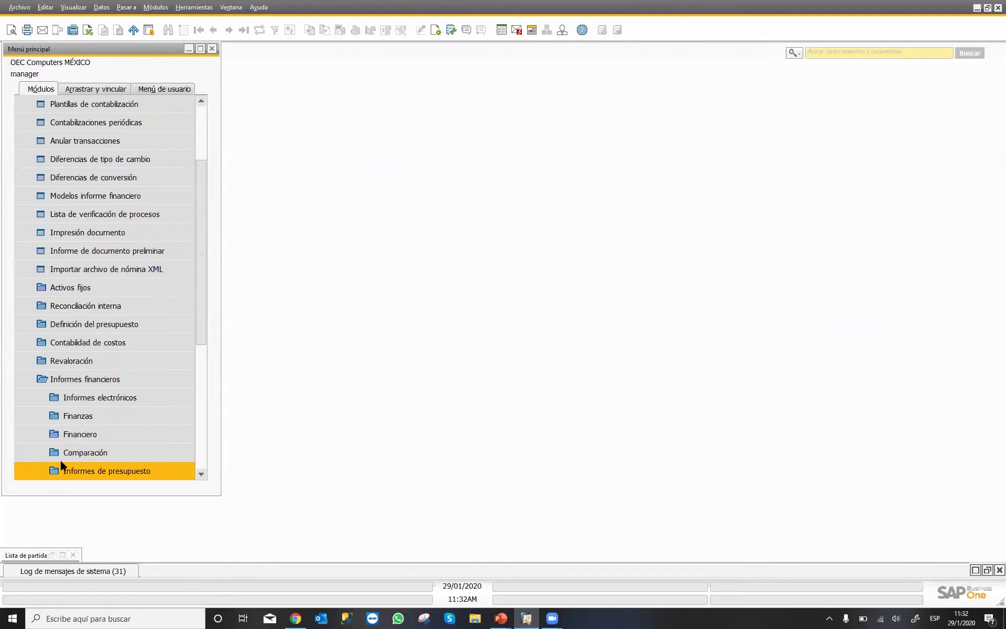
left_click(83, 423)
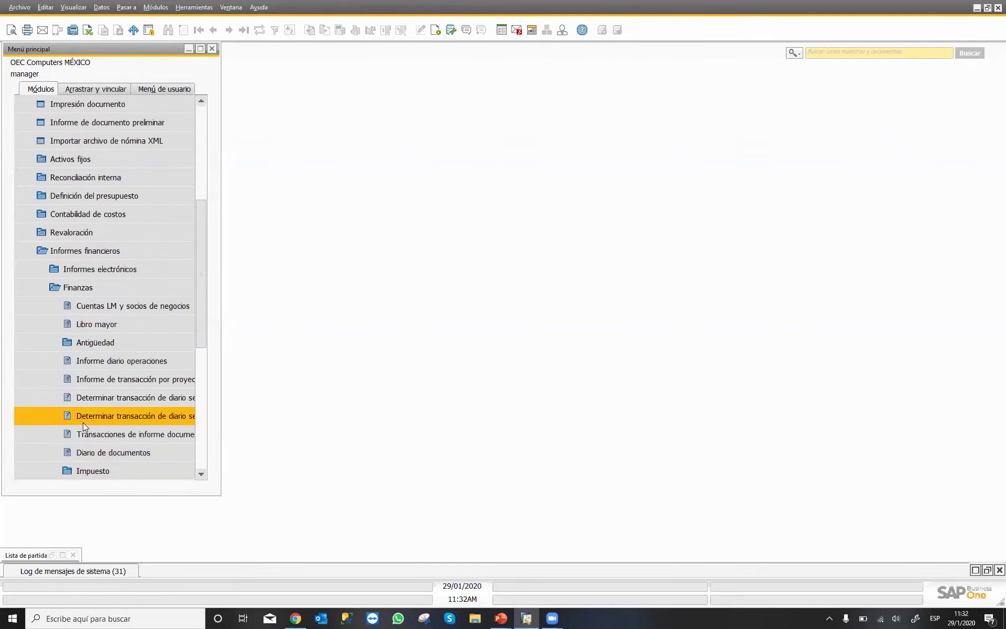
left_click(89, 473)
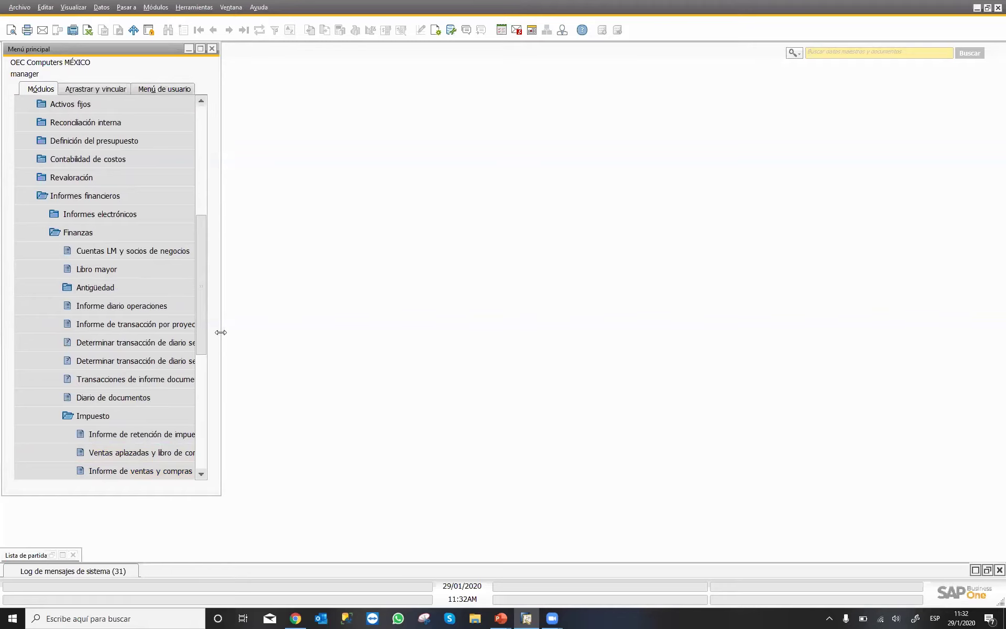
left_click_drag(220, 333, 275, 337)
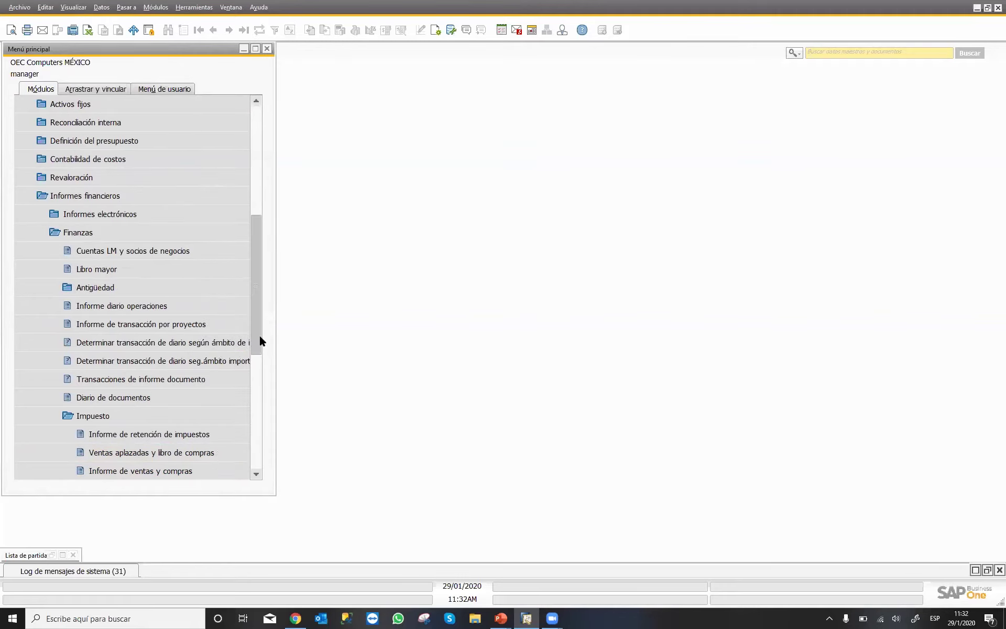
scroll(260, 341, "down", 1)
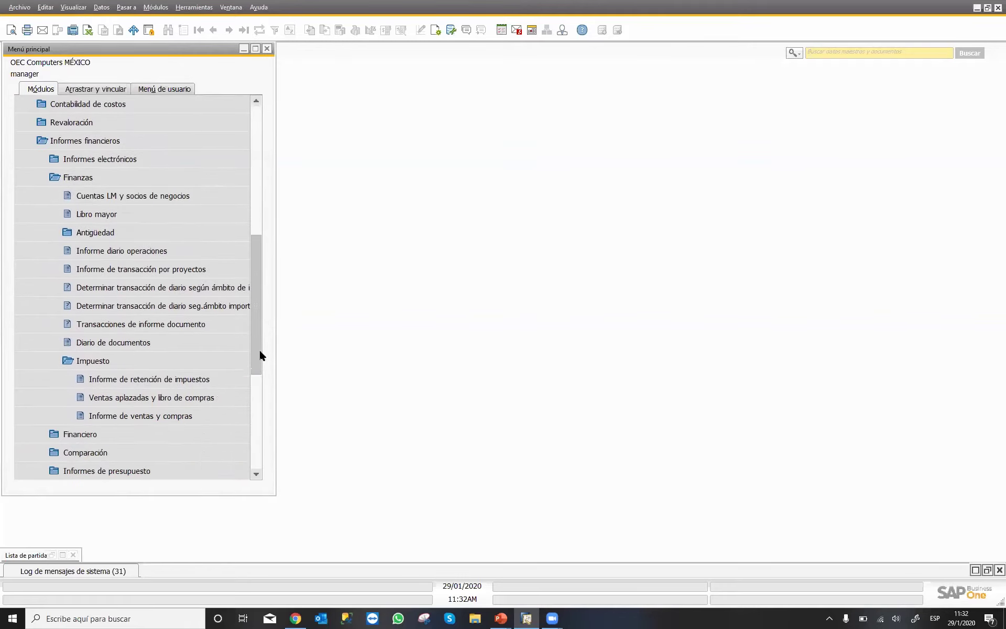
Step: Open the Informe de retención de impuestos criteria and set the posting date range to start on 01/01/2006
left_click(178, 374)
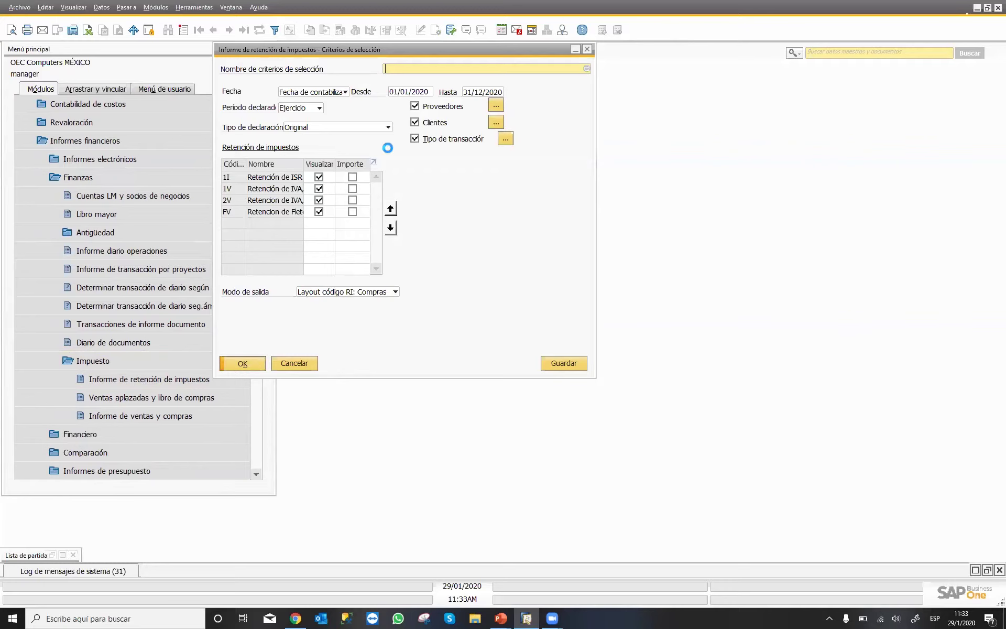
double_click(405, 91)
type("01")
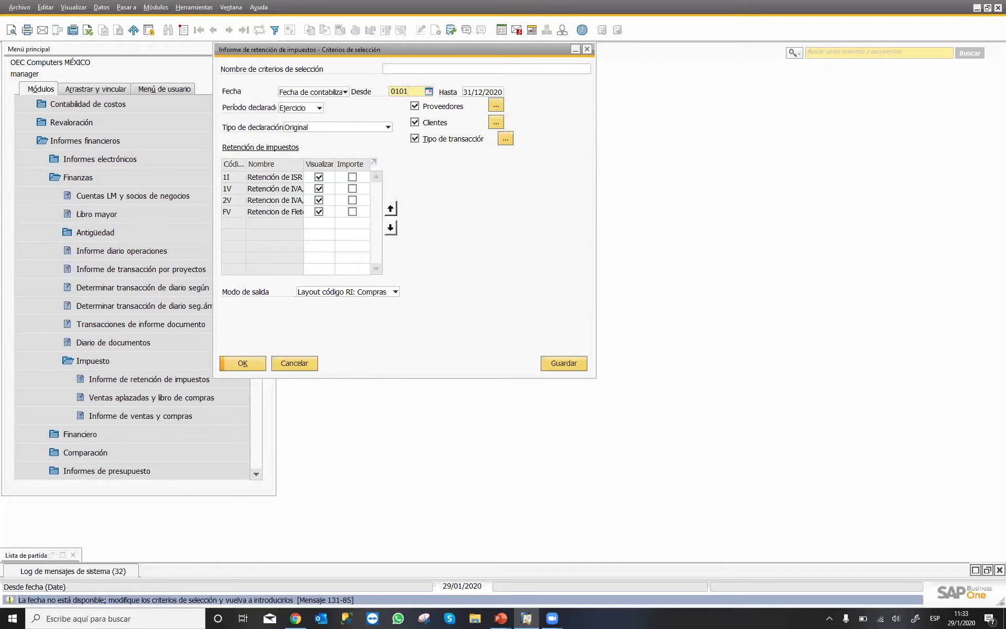
type("/01/2006")
key("Tab")
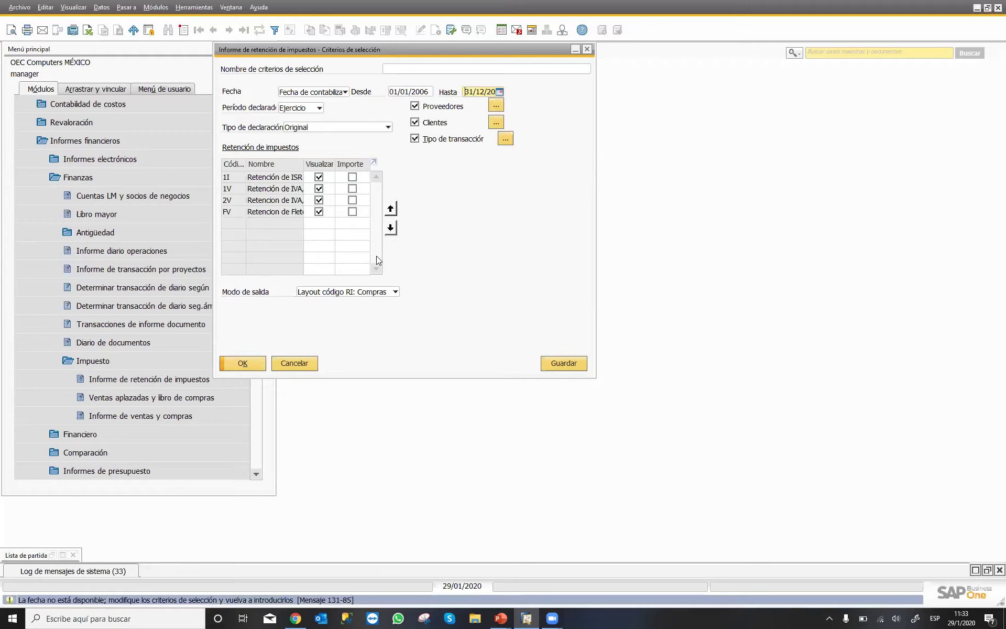
Step: Set the output mode to Layout código RI: Ventas, run the withholding tax report and close its criteria
left_click(393, 292)
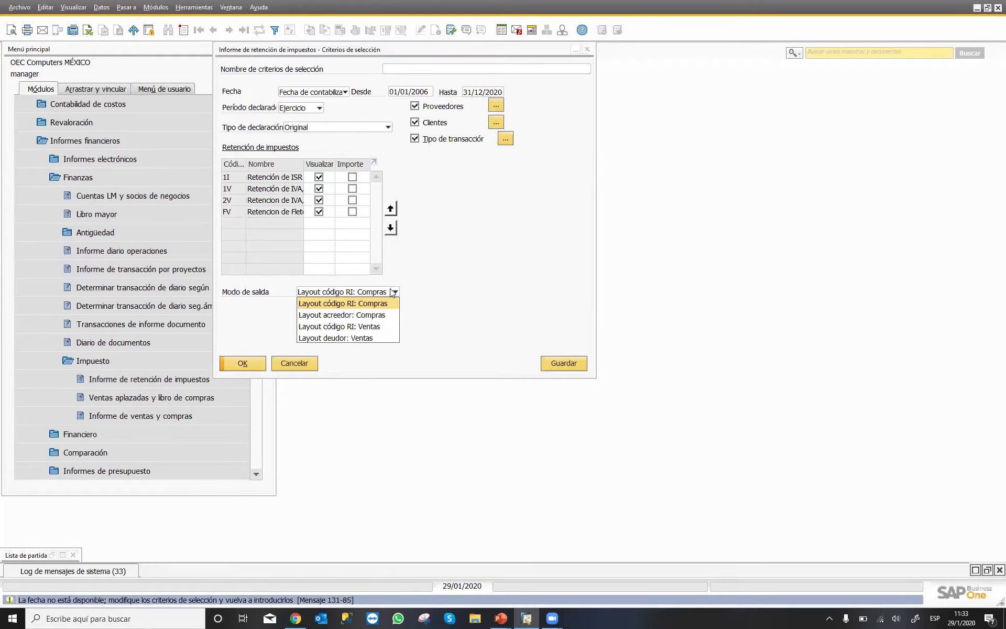
left_click(342, 327)
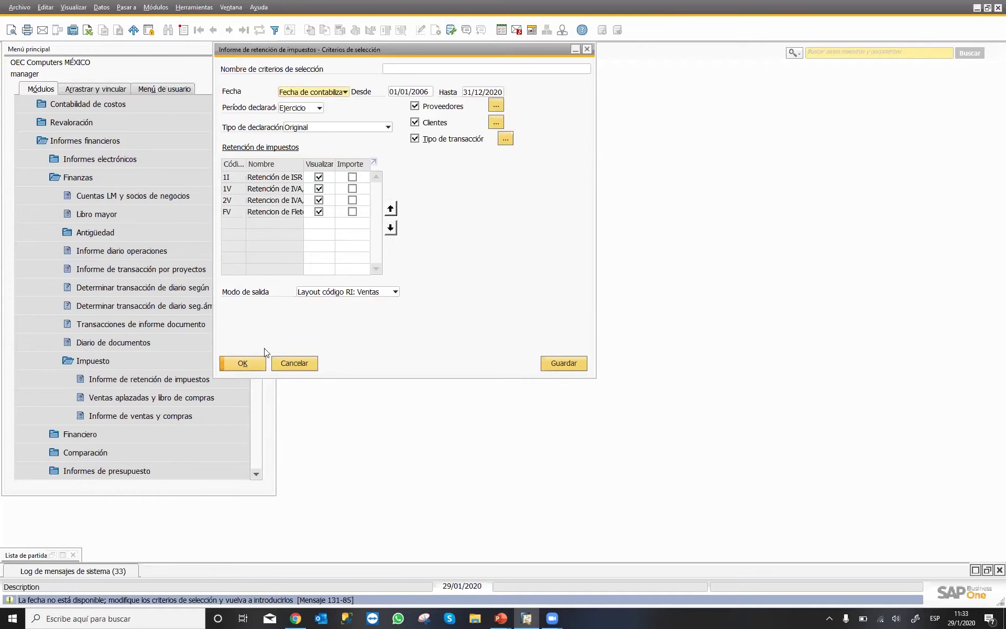
left_click(247, 363)
left_click(297, 364)
Step: Run the Ventas aplazadas y libro de compras report for Documentos ventas and maximize the resulting window
left_click(194, 397)
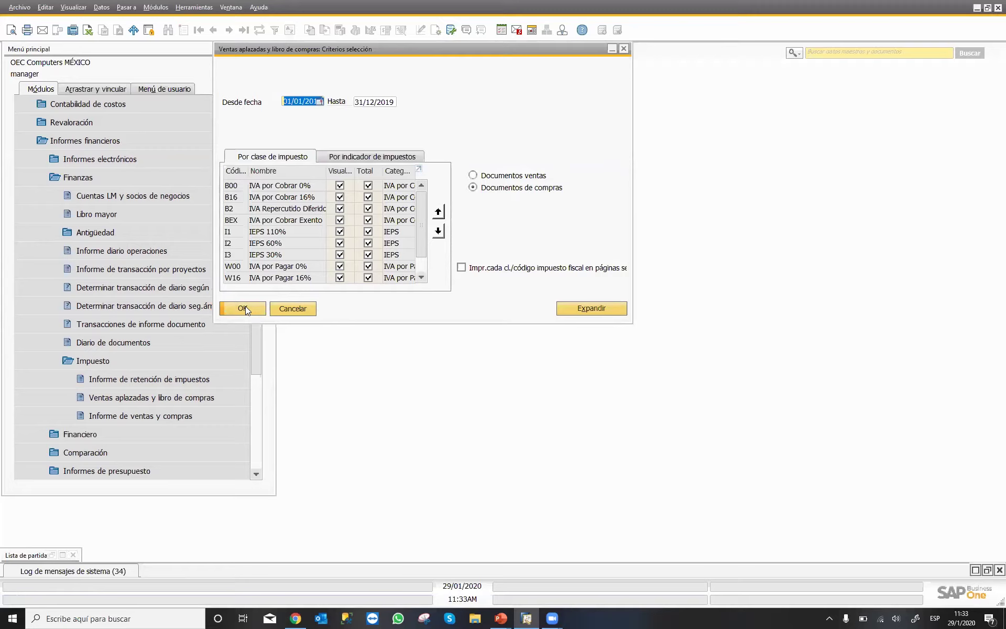
left_click(479, 175)
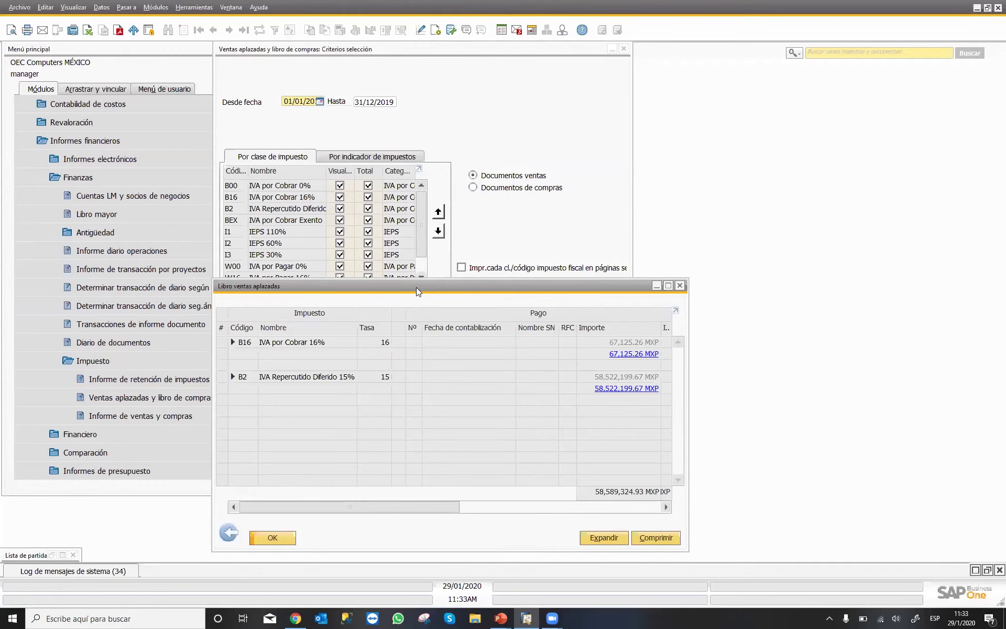
double_click(417, 287)
Step: Expand the B2 and B16 tax codes and the 14/05/2013 payment to examine the deferred sales payments and linked document
left_click(70, 142)
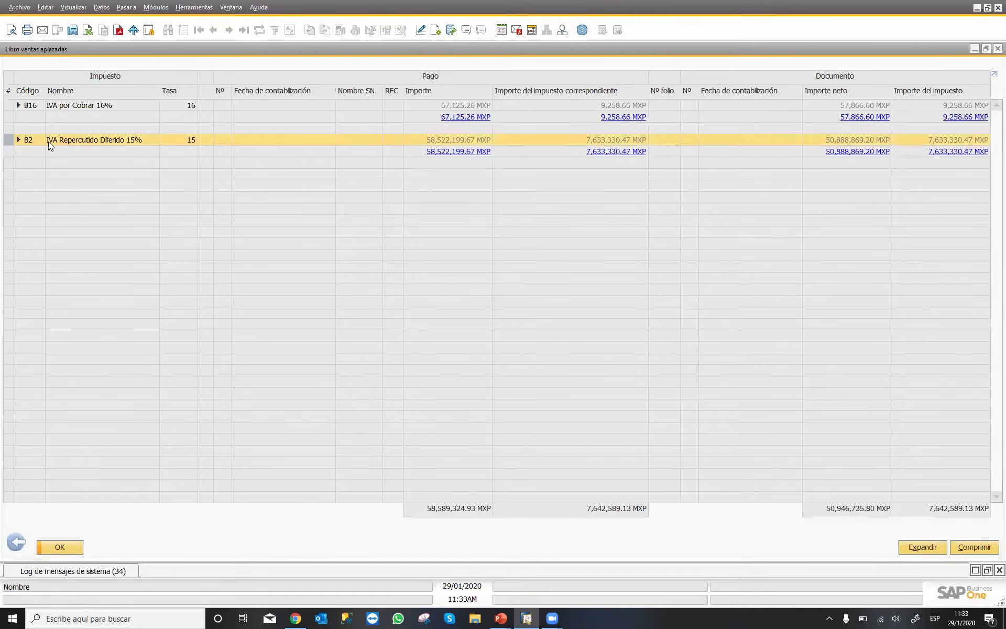
left_click(18, 139)
left_click(257, 151)
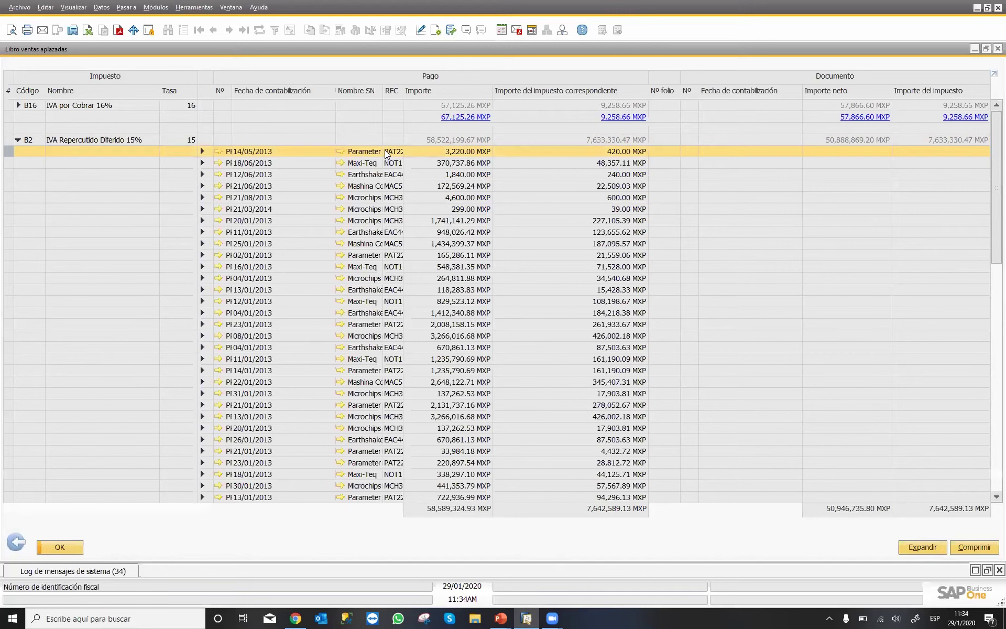
left_click(202, 151)
left_click(735, 164)
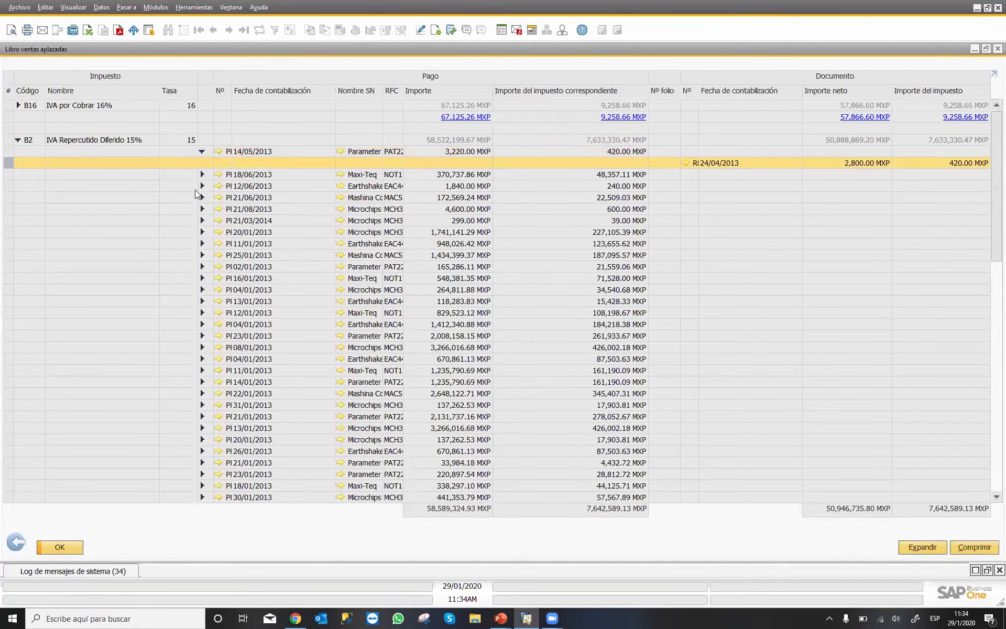
left_click(19, 105)
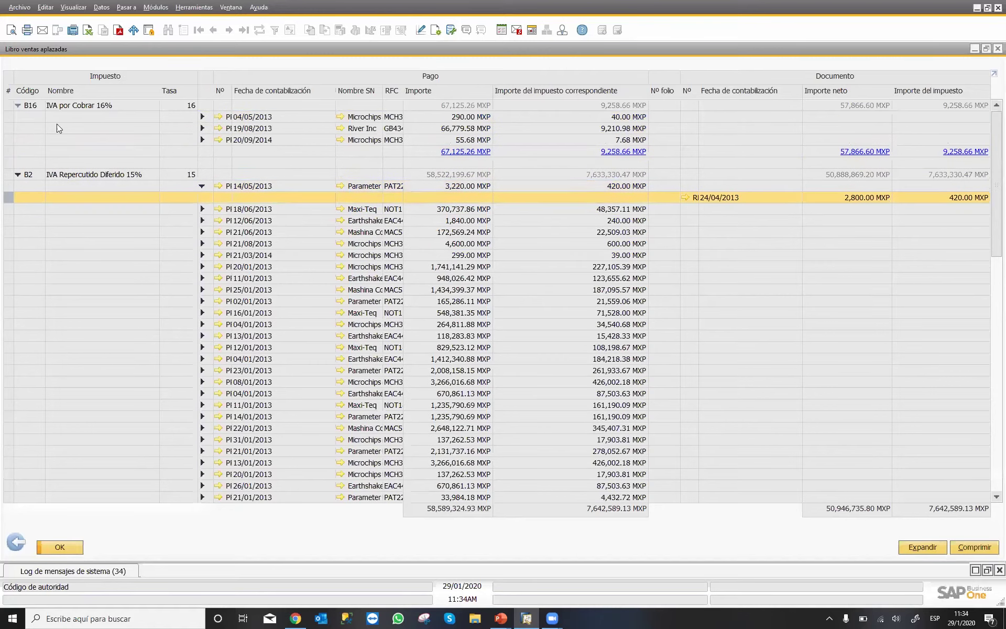
Step: Expand the 20/09/2014 payment under tax code B16 to examine its linked document, and close the report and its criteria
left_click(202, 139)
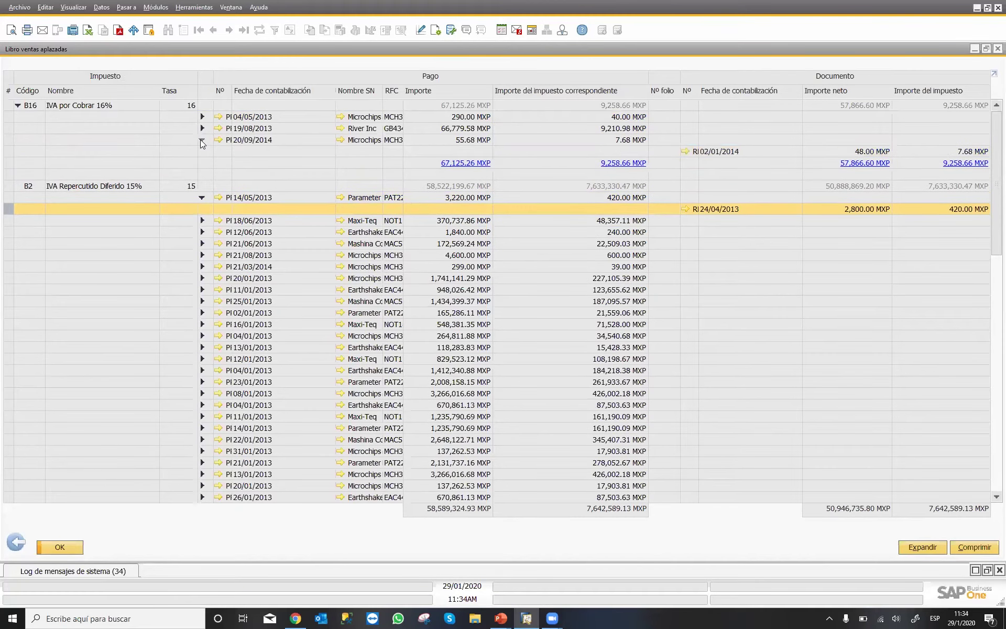
left_click(778, 149)
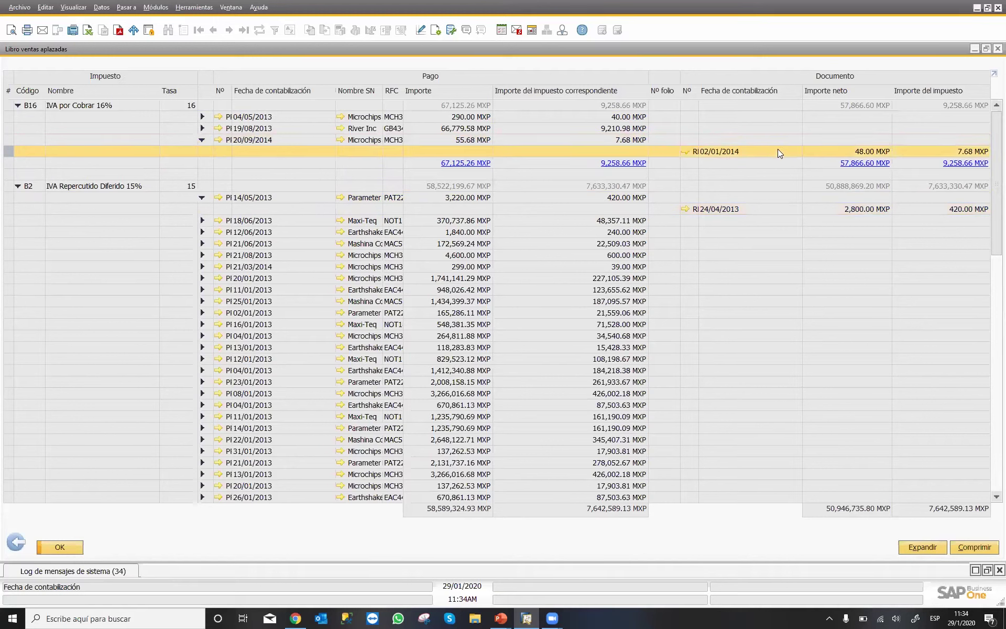
left_click(251, 140)
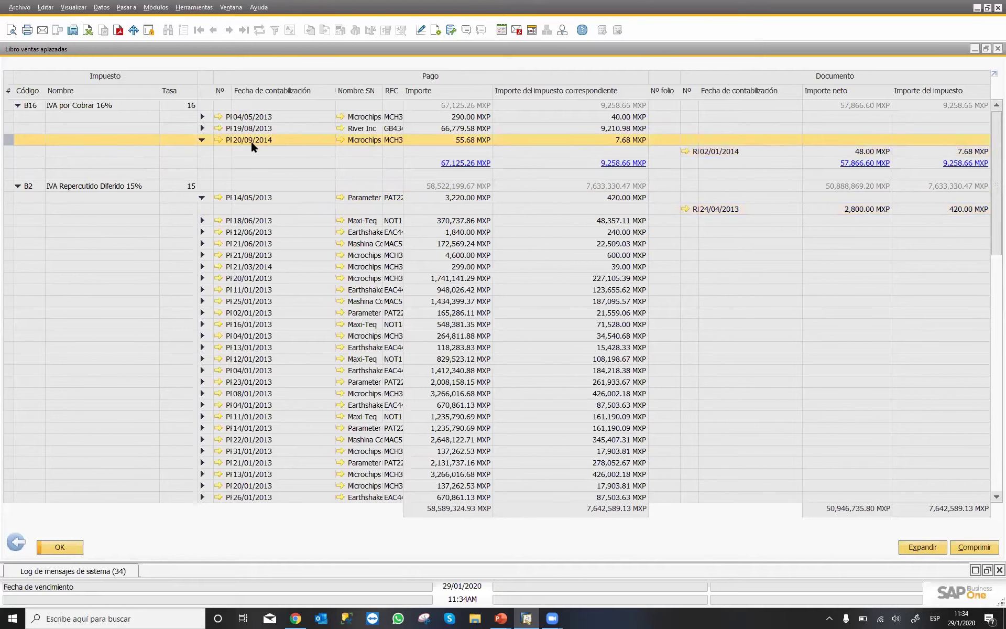
left_click(734, 149)
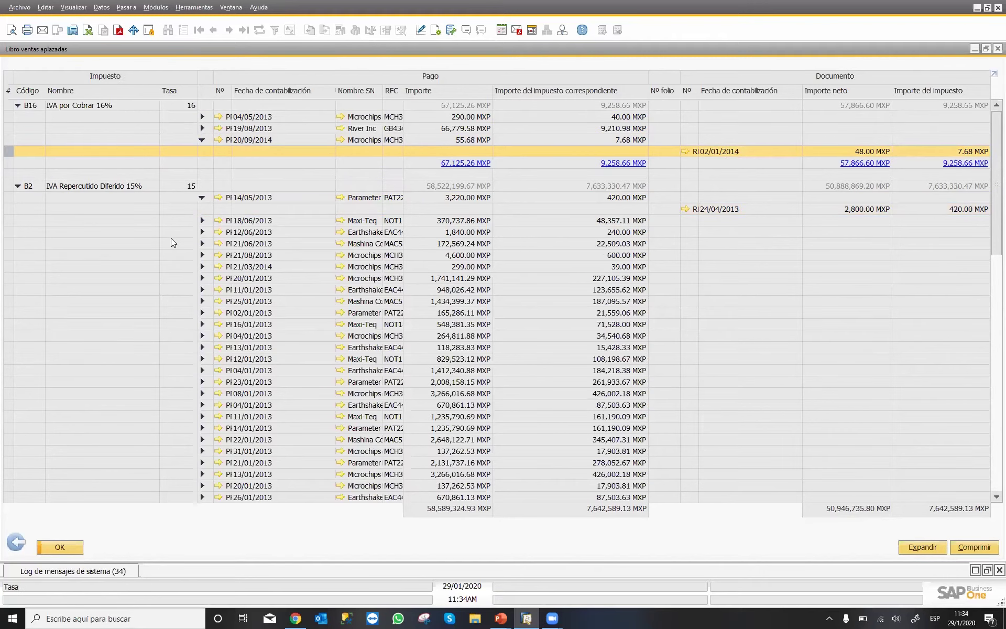
left_click(13, 543)
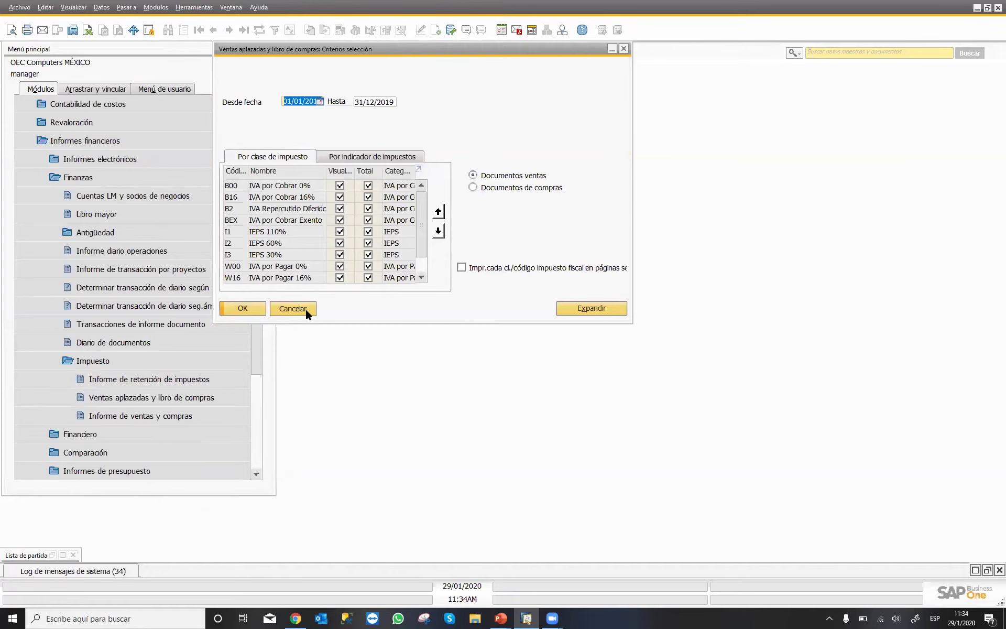
left_click(293, 308)
Step: Run the Informe de ventas y compras for Documentos ventas by tax class and maximize the resulting window
left_click(164, 416)
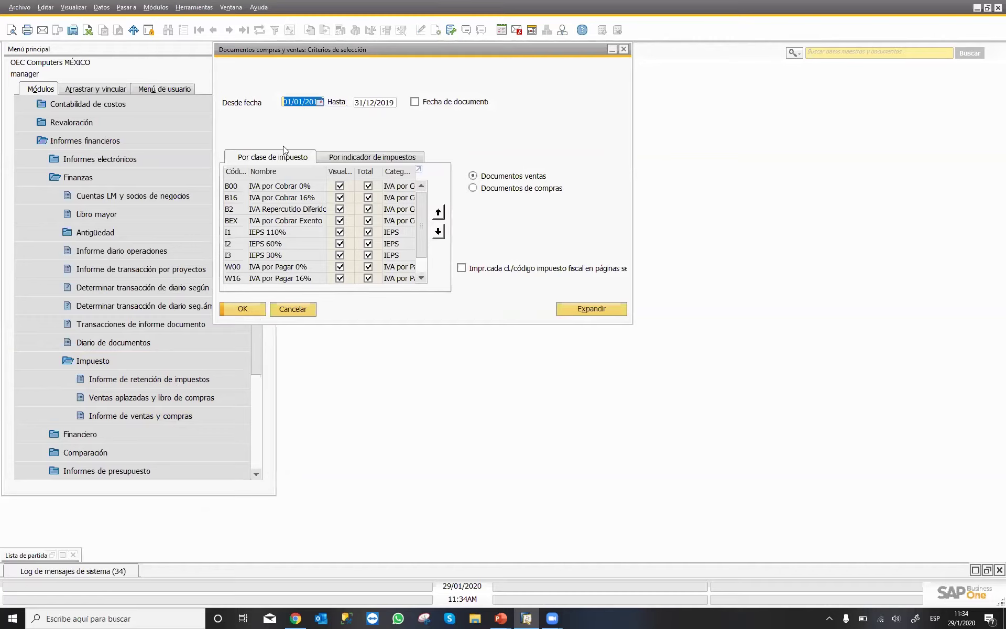
left_click(243, 309)
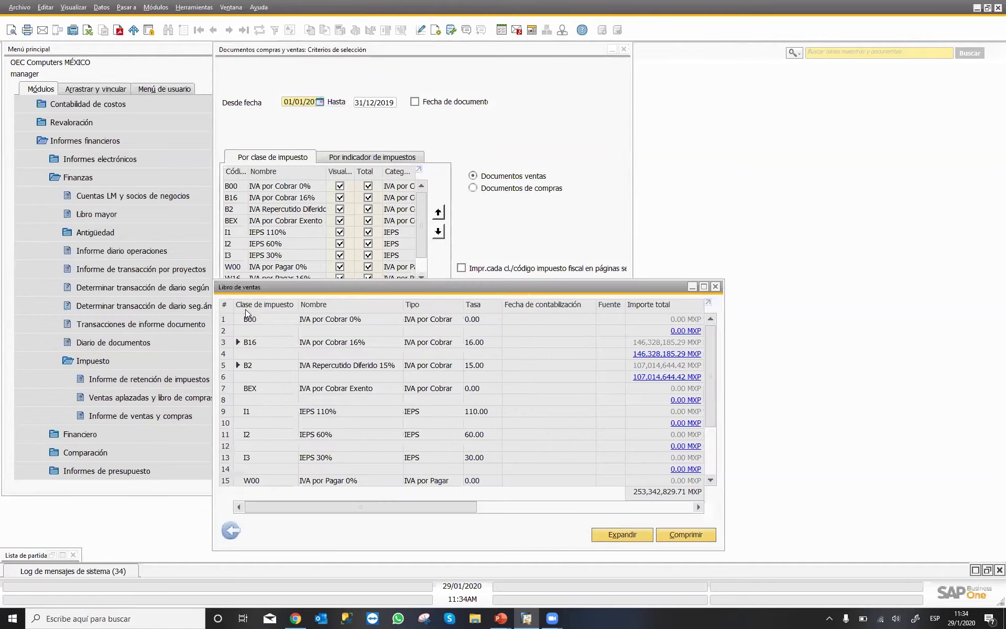
double_click(448, 287)
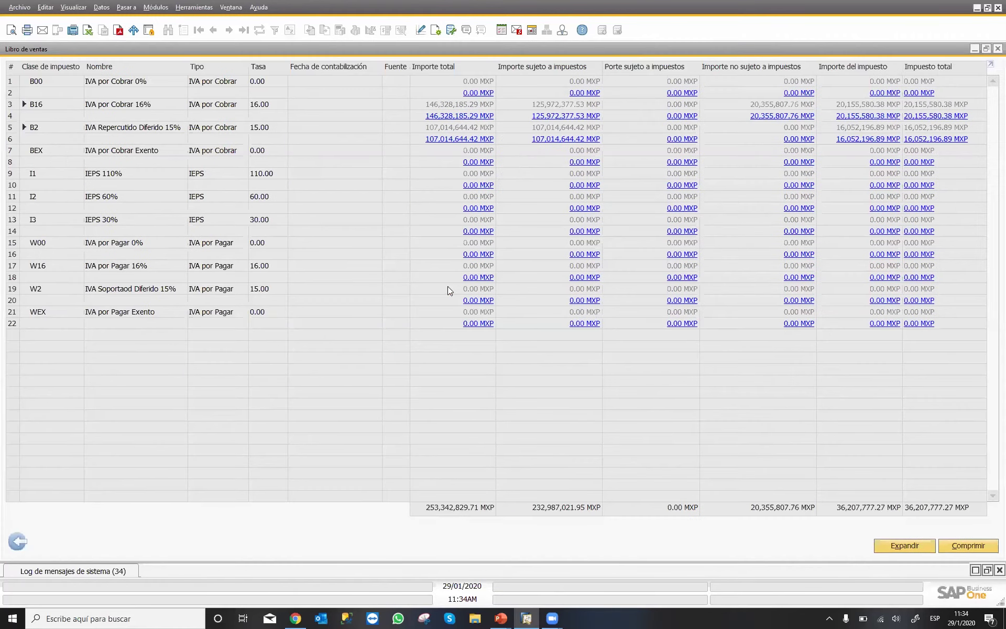
Step: Expand tax code B2 to examine its sales documents through the subtotal, and close the sales book and its criteria
left_click(25, 132)
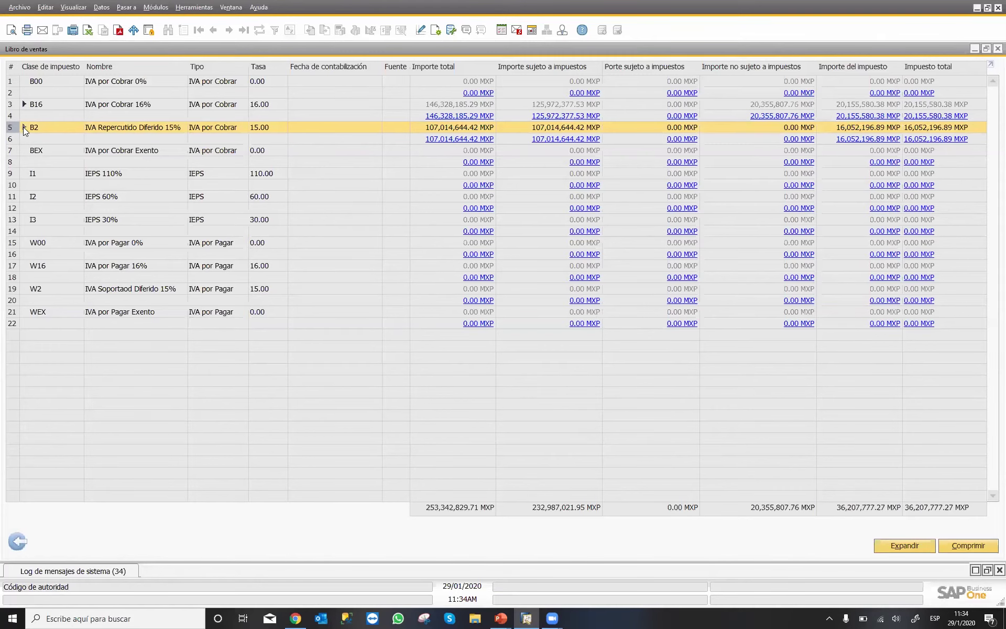
left_click(23, 126)
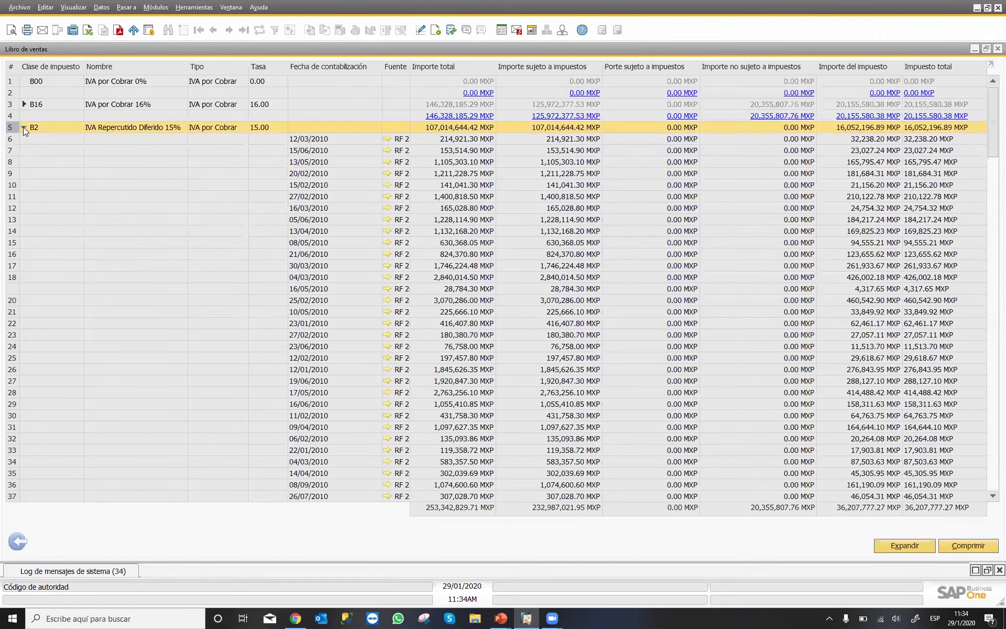
left_click(341, 248)
left_click(328, 336)
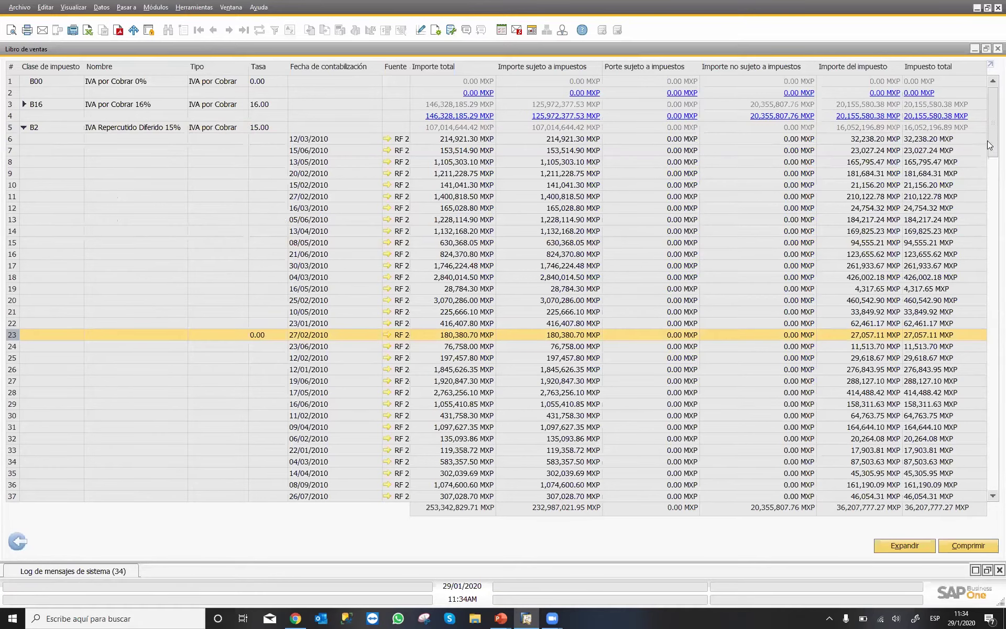
left_click_drag(989, 137, 984, 450)
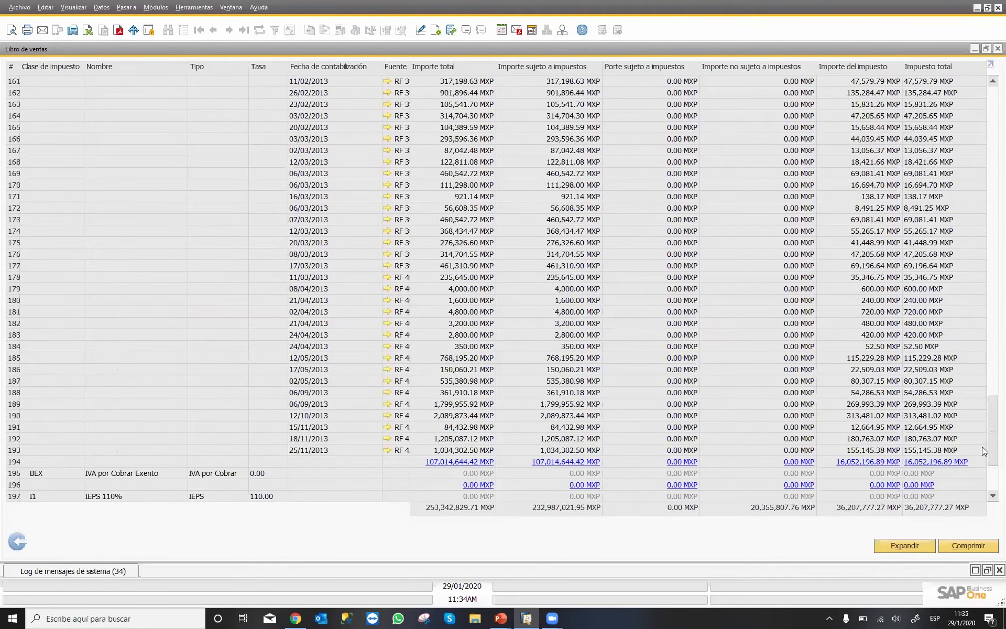
left_click(17, 544)
left_click(310, 309)
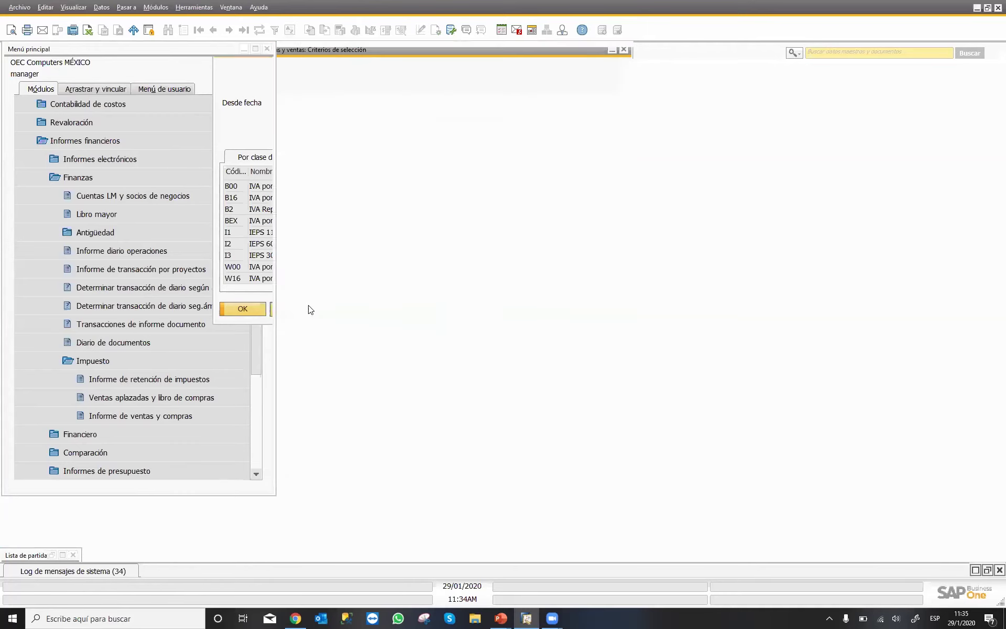
Step: Run the Informe diario operaciones for Todas las transacciones with the preset date range and maximize the report window
left_click(184, 381)
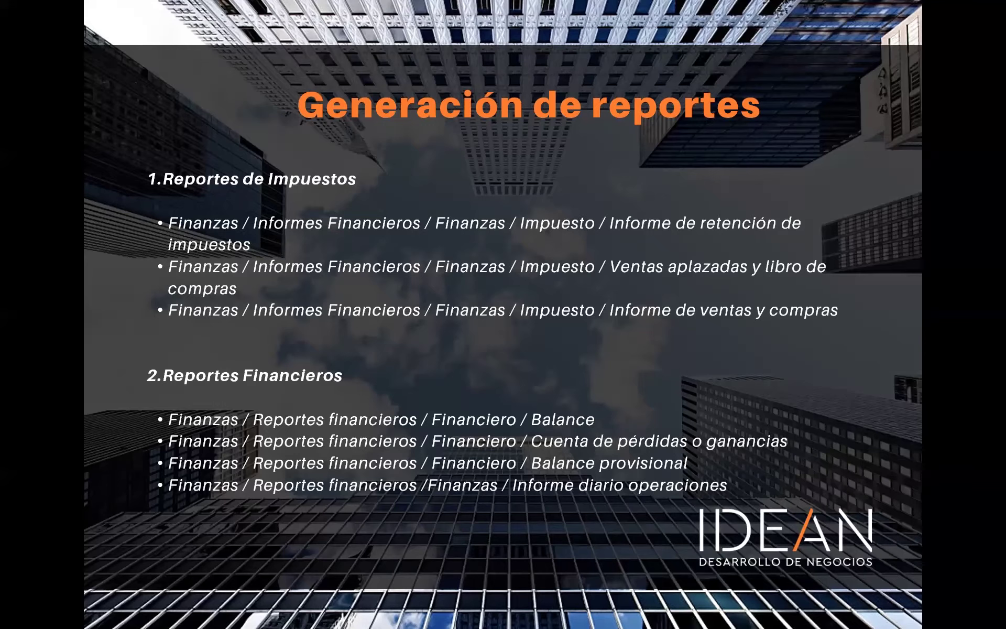
key("alt+Tab")
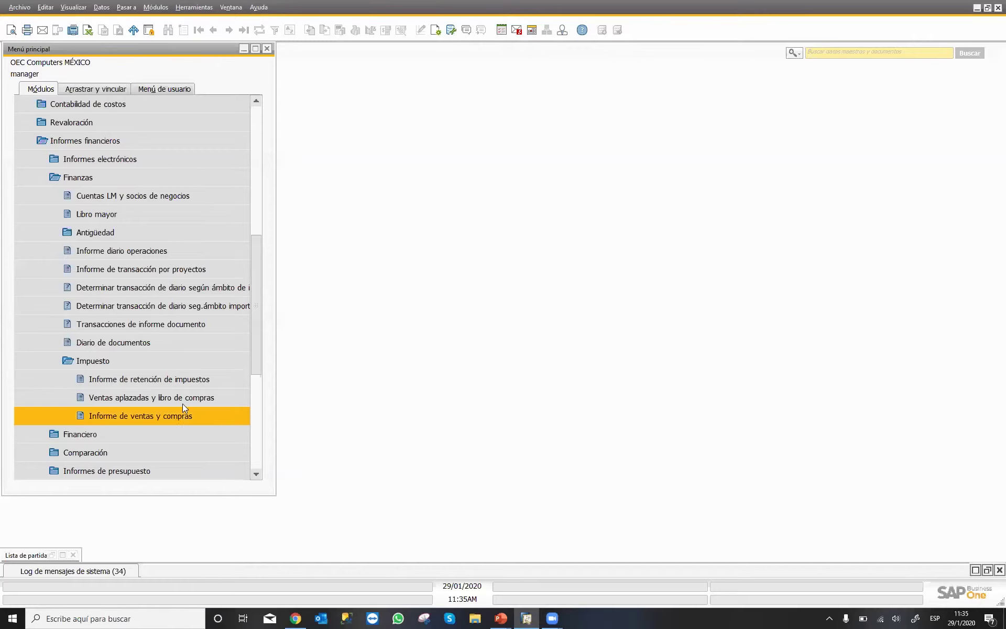
left_click(123, 250)
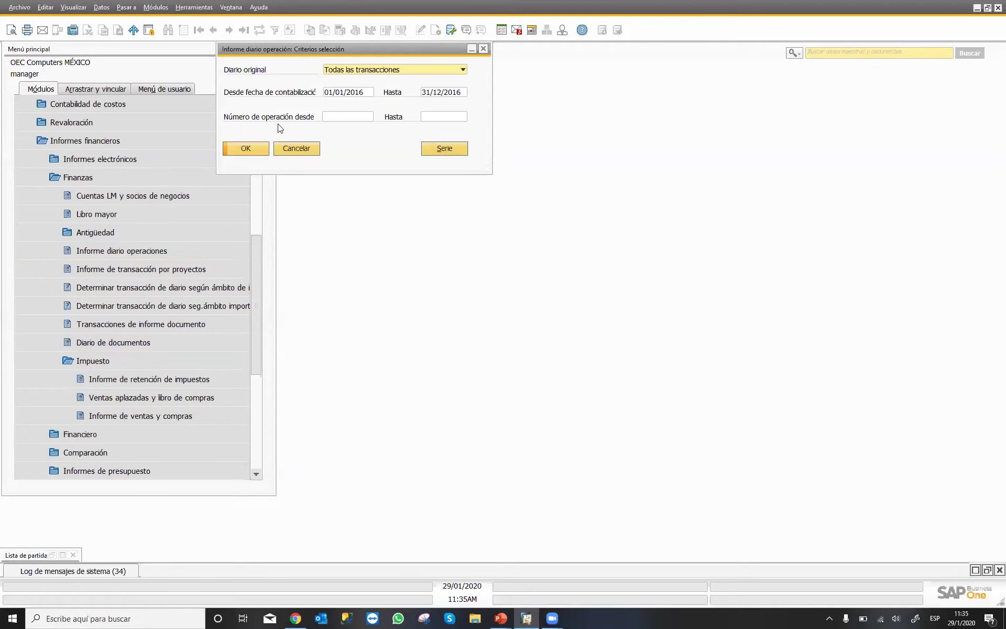
left_click(235, 151)
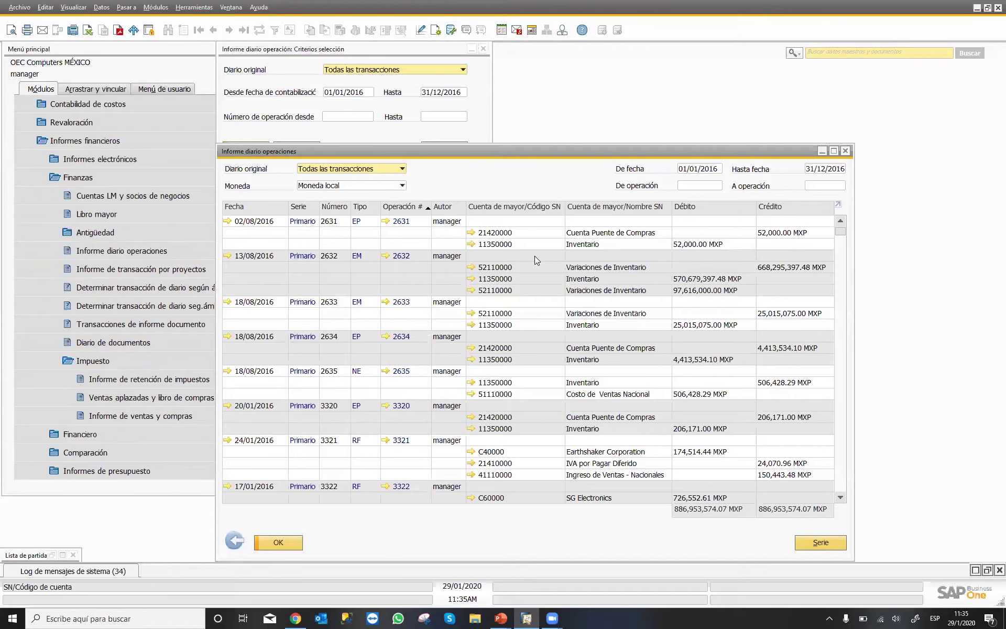
double_click(617, 150)
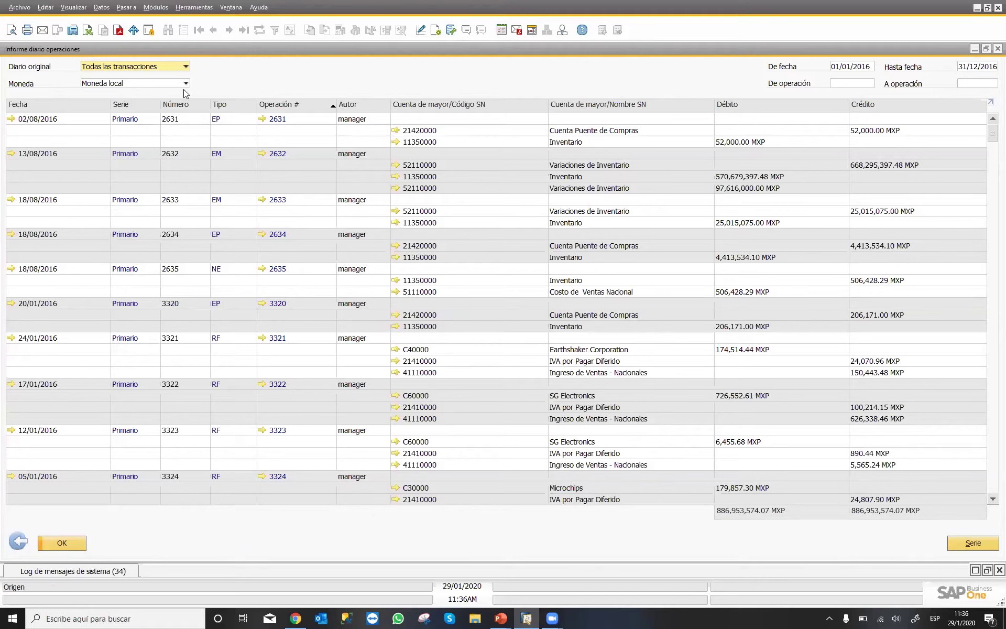
Step: Preview the Diario contable printout in a wider window, and close the preview, the report and its criteria
left_click(12, 30)
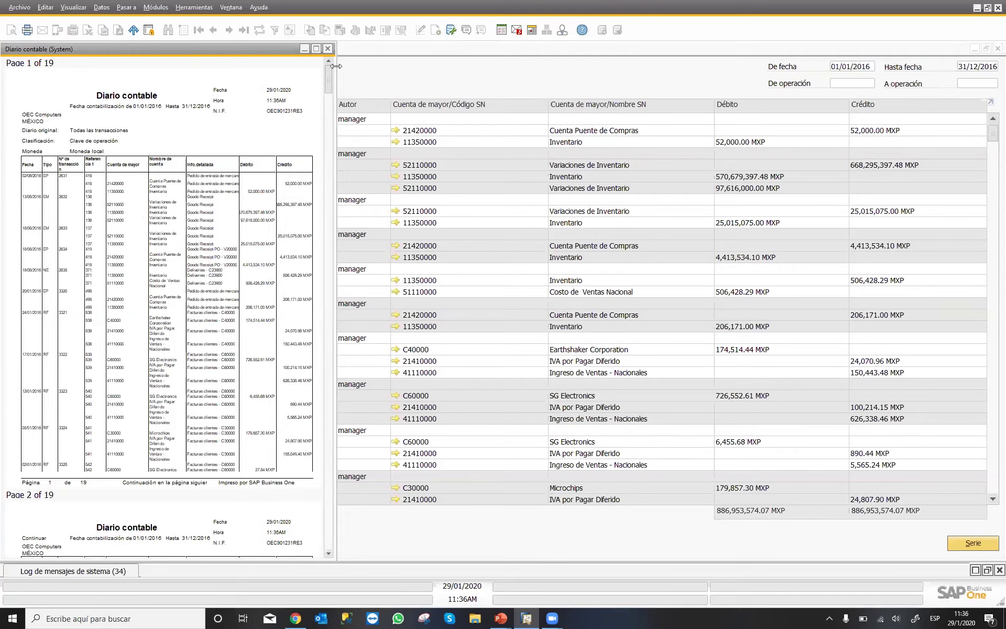
left_click_drag(336, 66, 446, 75)
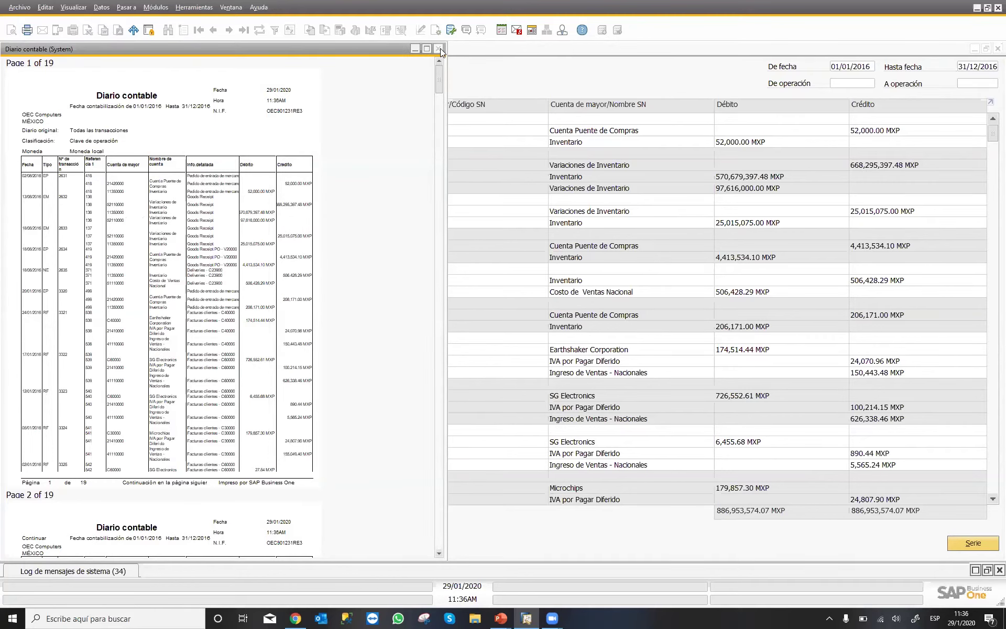
left_click(441, 48)
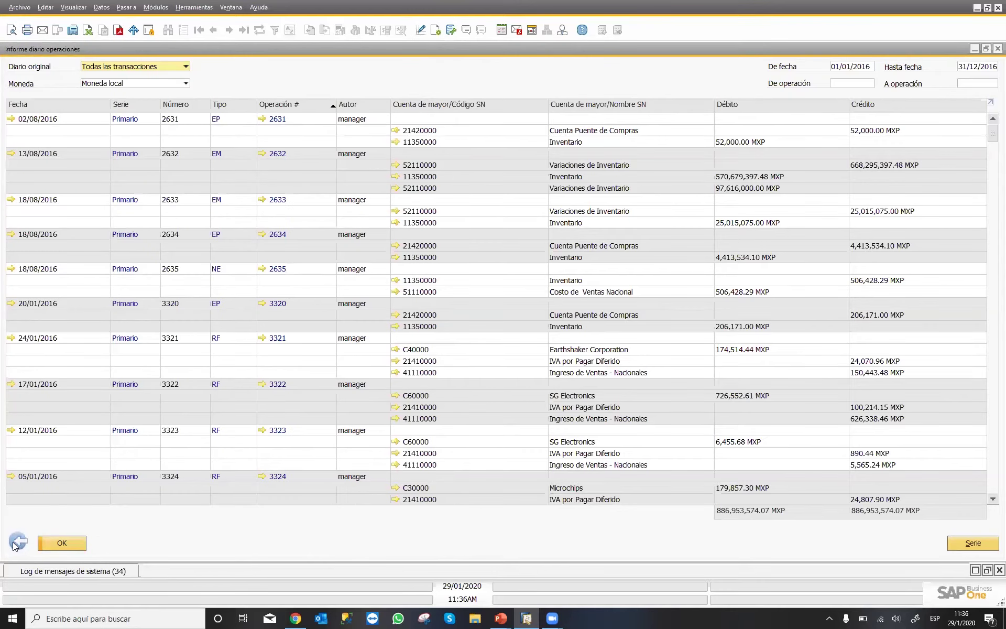
left_click(58, 543)
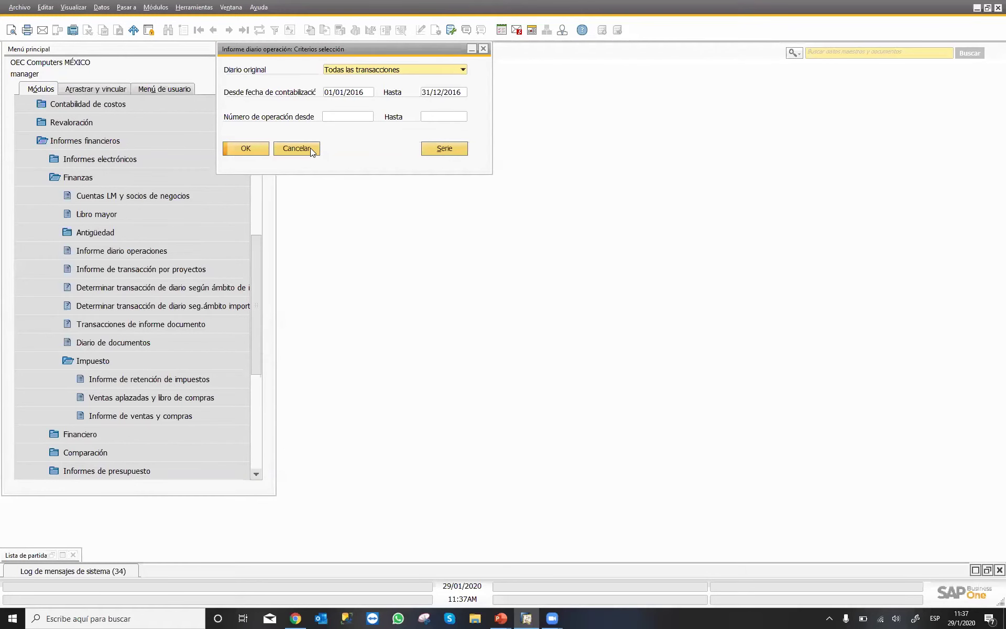
left_click(310, 148)
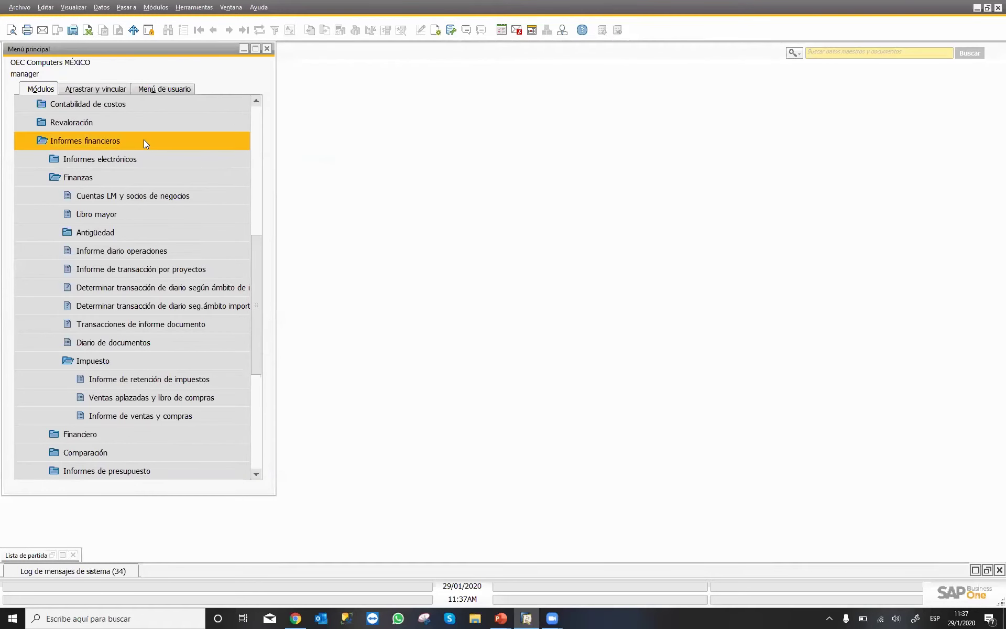
Step: Open the Cierre del período selection criteria from the Gestión utilities
left_click(143, 139)
left_click(254, 121)
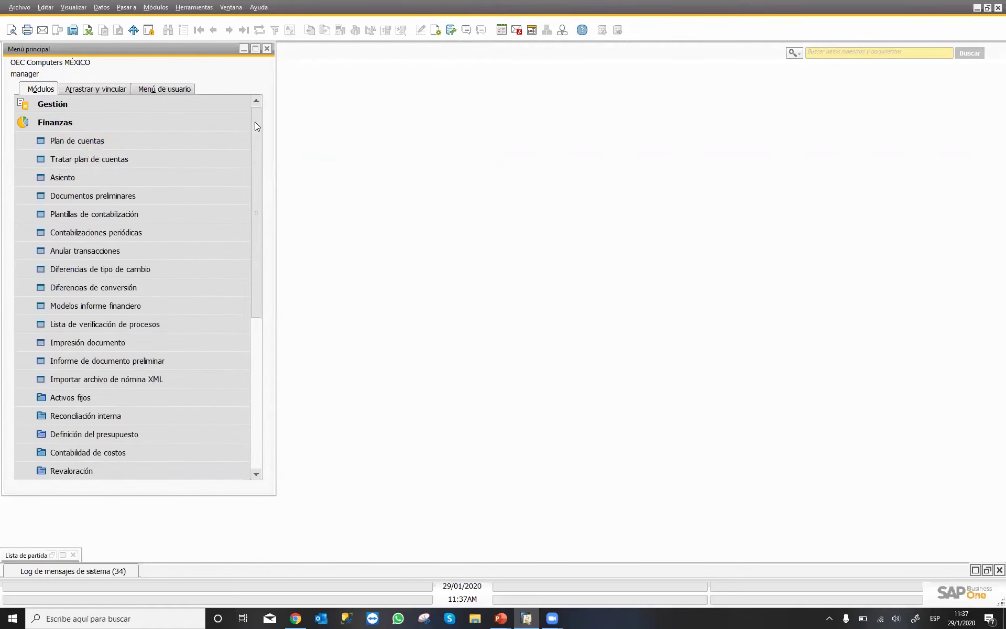
left_click(148, 101)
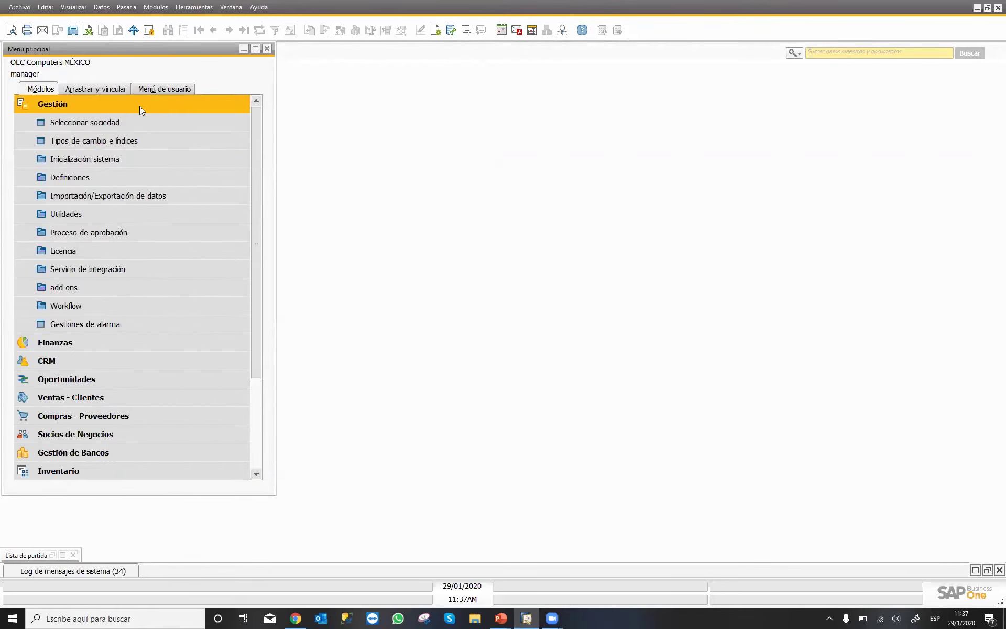
left_click(78, 215)
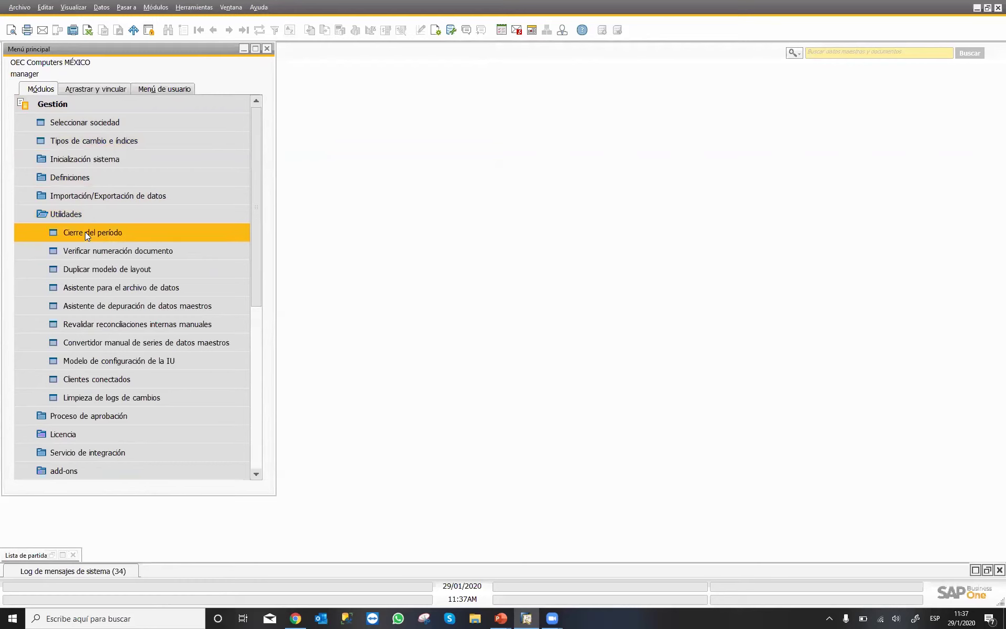
left_click(85, 231)
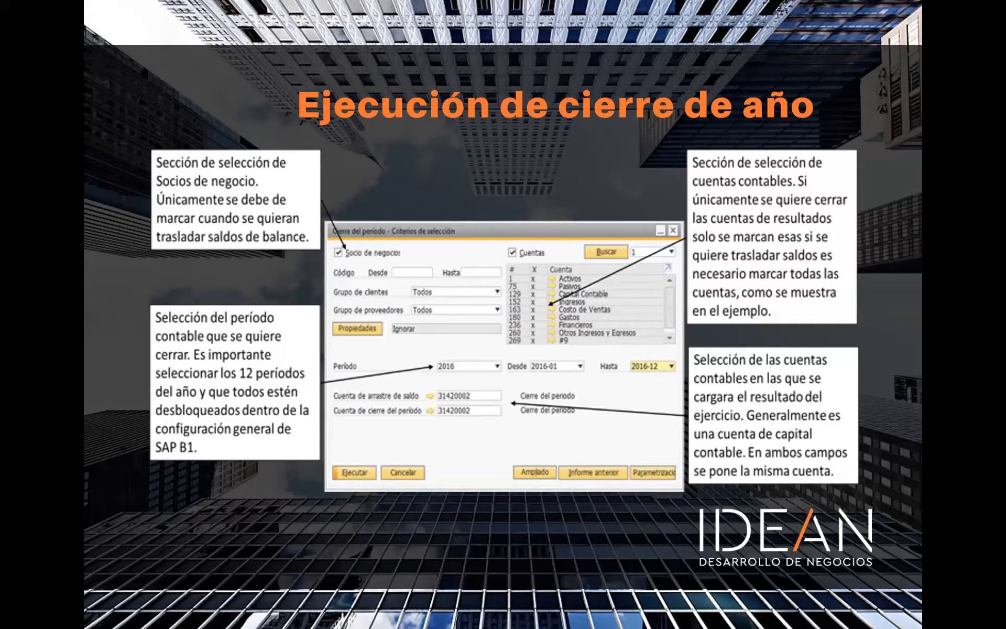
key("alt+Tab")
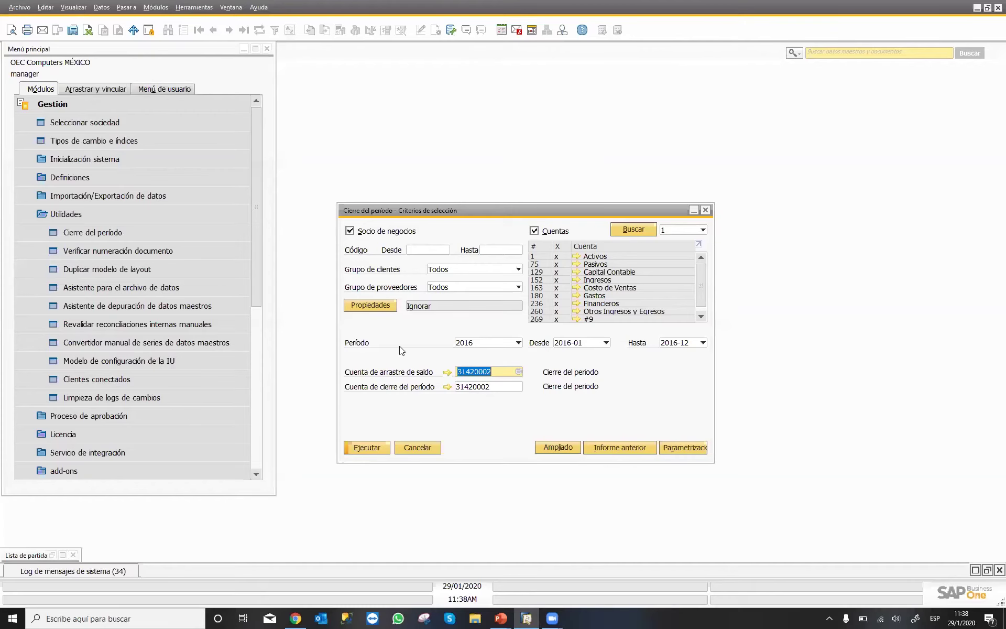
Step: Exclude business partners and the Activos, Pasivos and Capital Contable accounts from the closing, and set its period range from 2016-01 to 2016-12
left_click(349, 232)
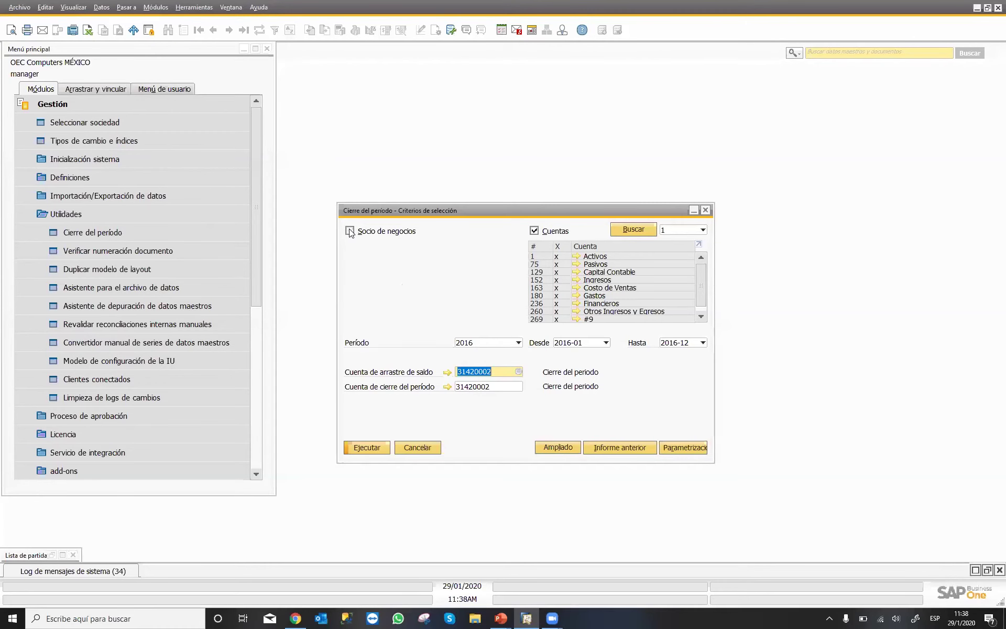
left_click(556, 257)
left_click(605, 343)
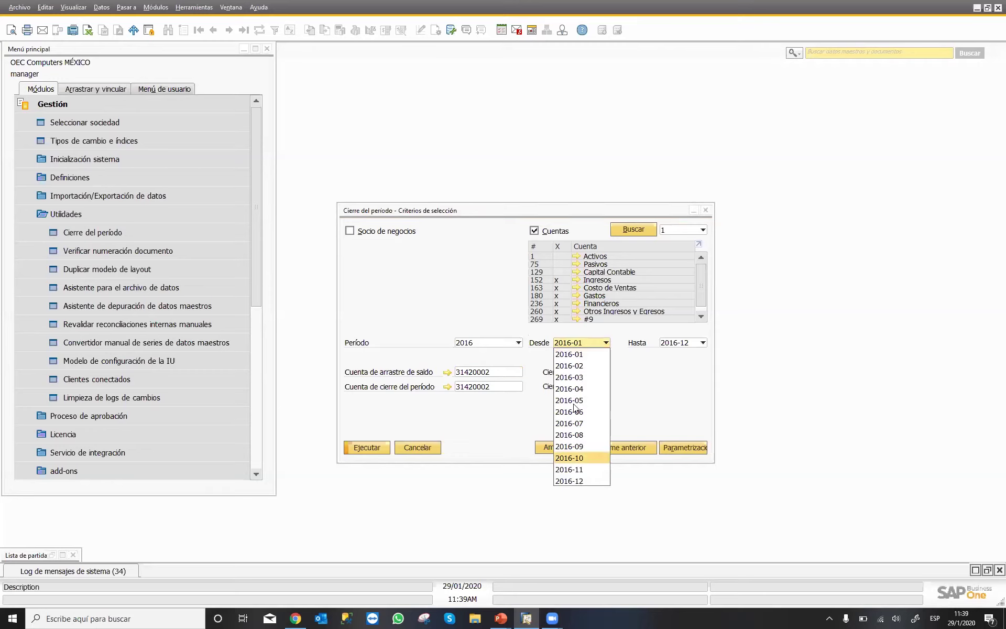
left_click(574, 355)
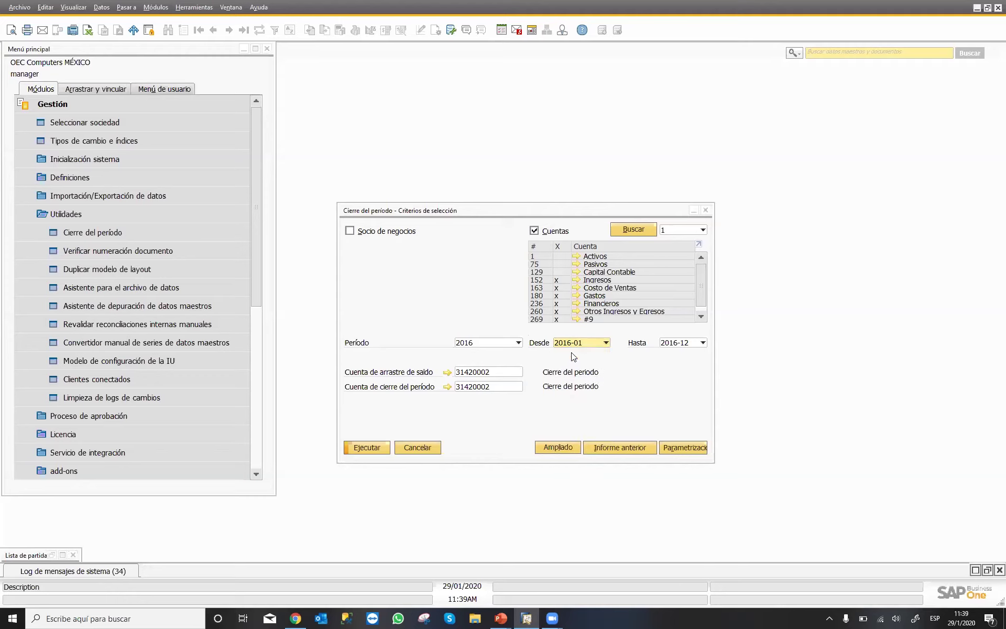
left_click(683, 342)
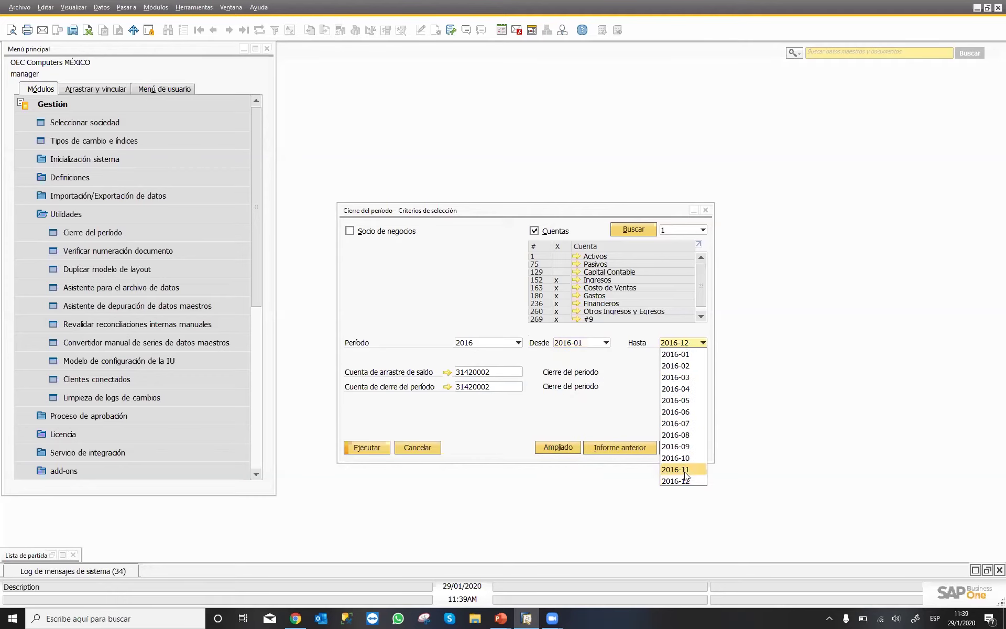
left_click(685, 481)
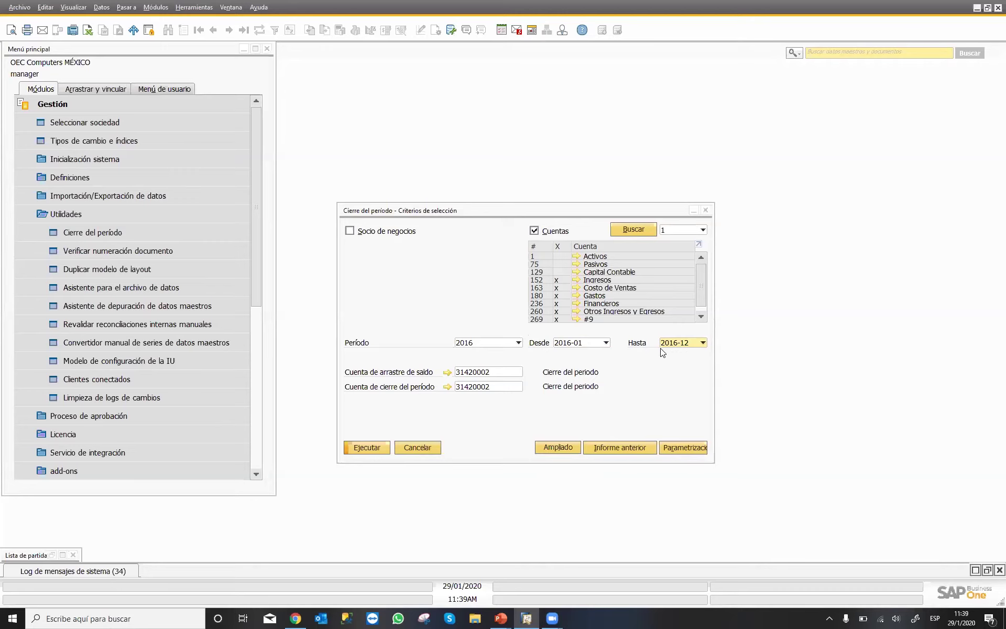
Step: Open the Períodos contables list from Inicialización sistema and examine the status of the 2016 periods
left_click(113, 157)
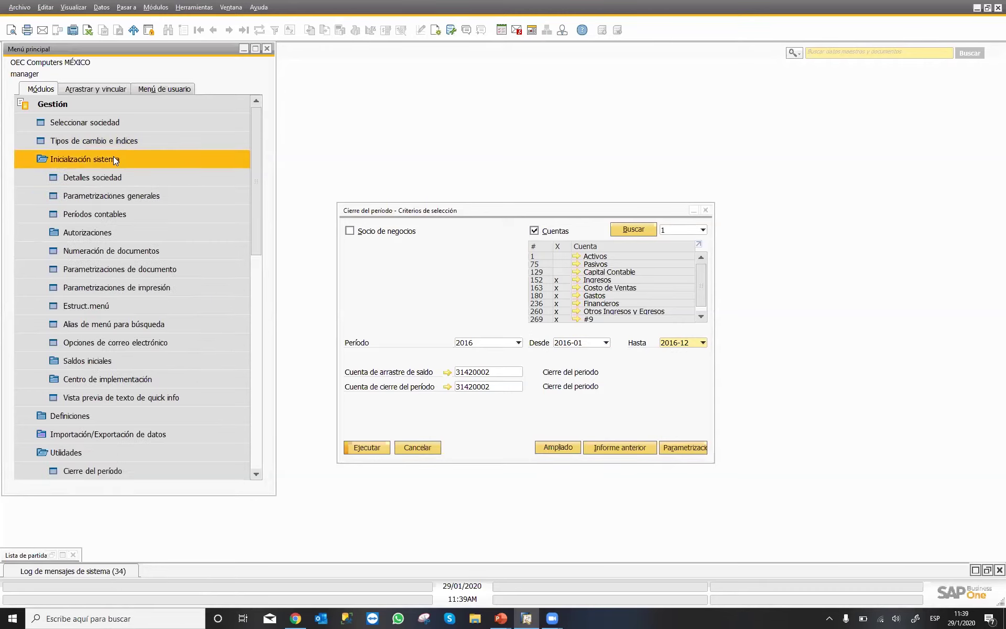
left_click(95, 215)
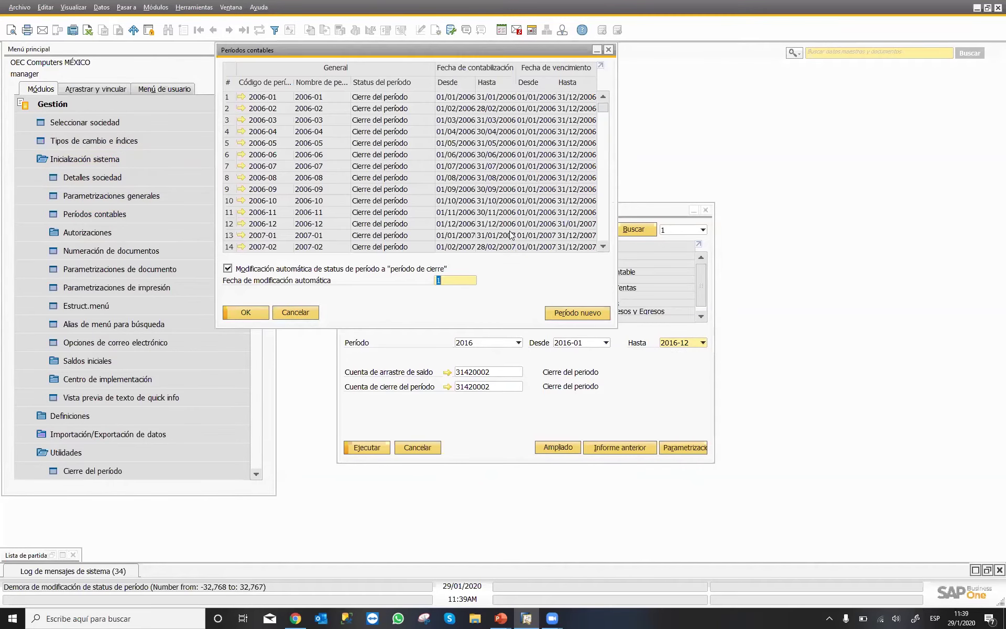
left_click_drag(602, 108, 596, 230)
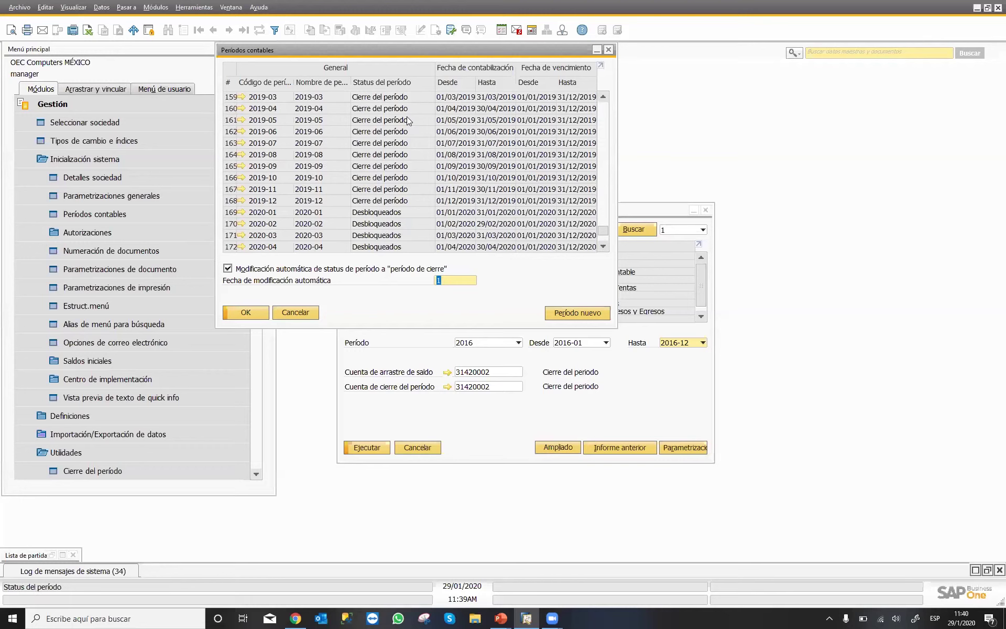
left_click(603, 127)
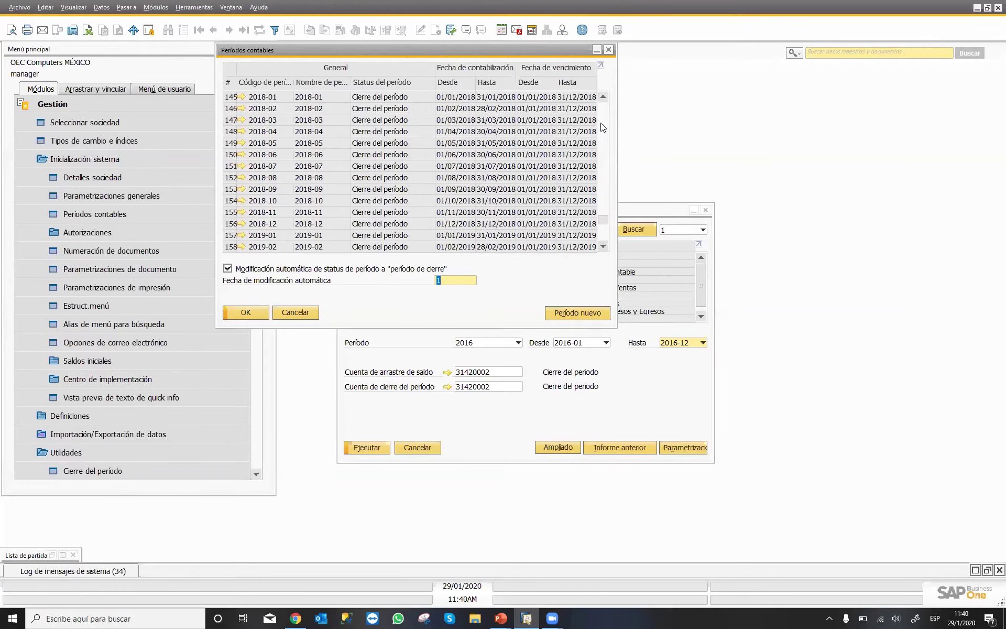
left_click(603, 128)
left_click(603, 128)
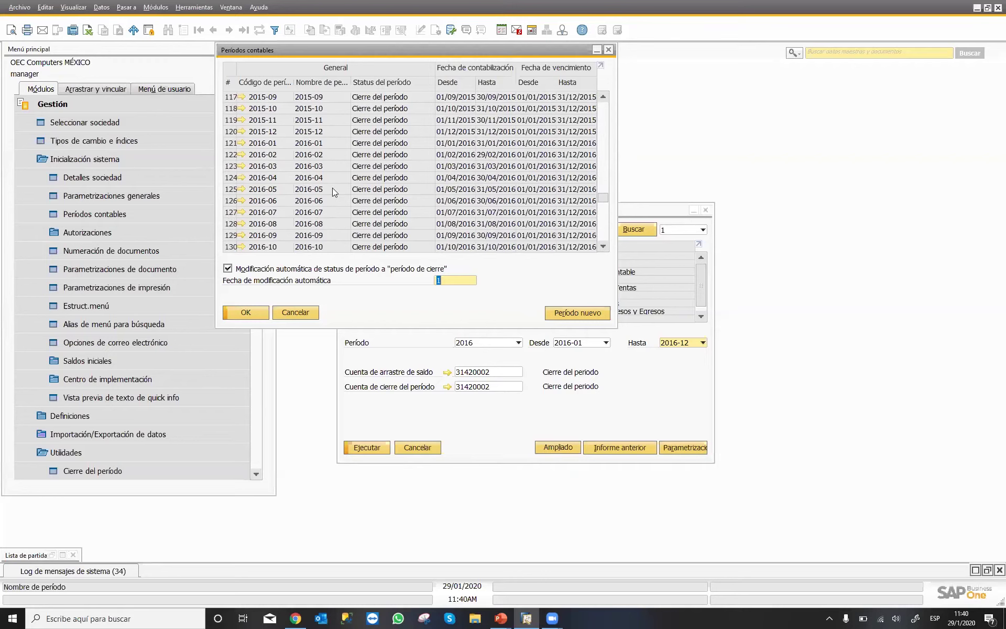
left_click(603, 246)
left_click(603, 246)
left_click(603, 247)
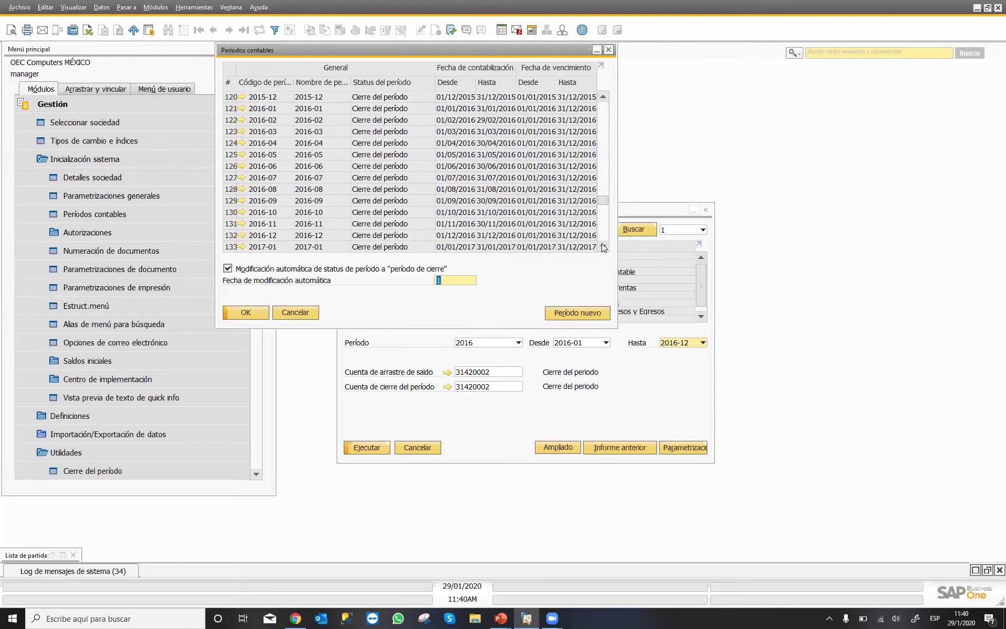
Step: Set the status of period 2016-12 to Bloqueado, save it, and cancel the open Cierre del período criteria
left_click(243, 235)
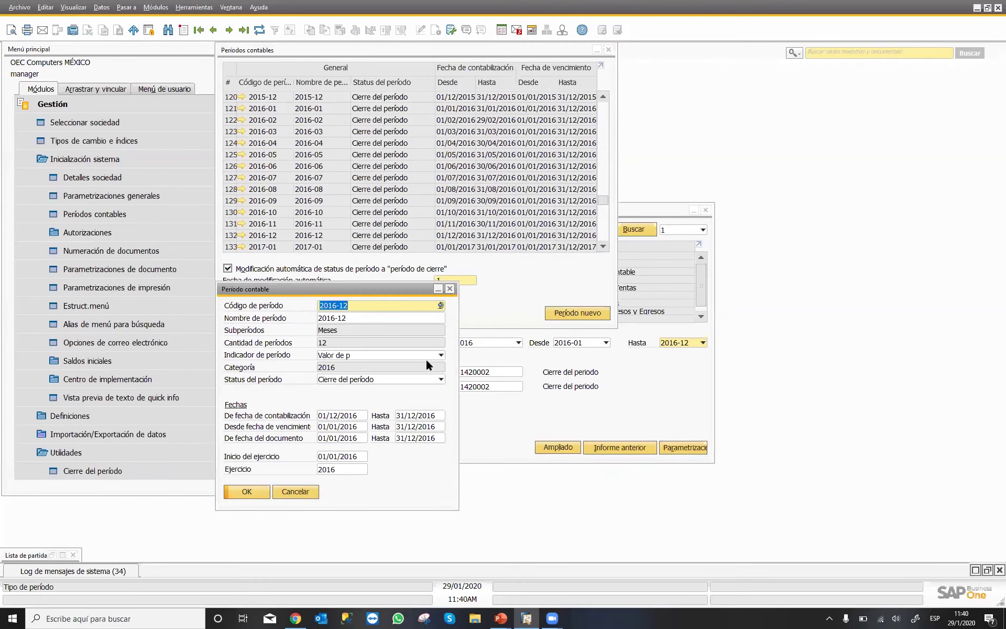
left_click(442, 380)
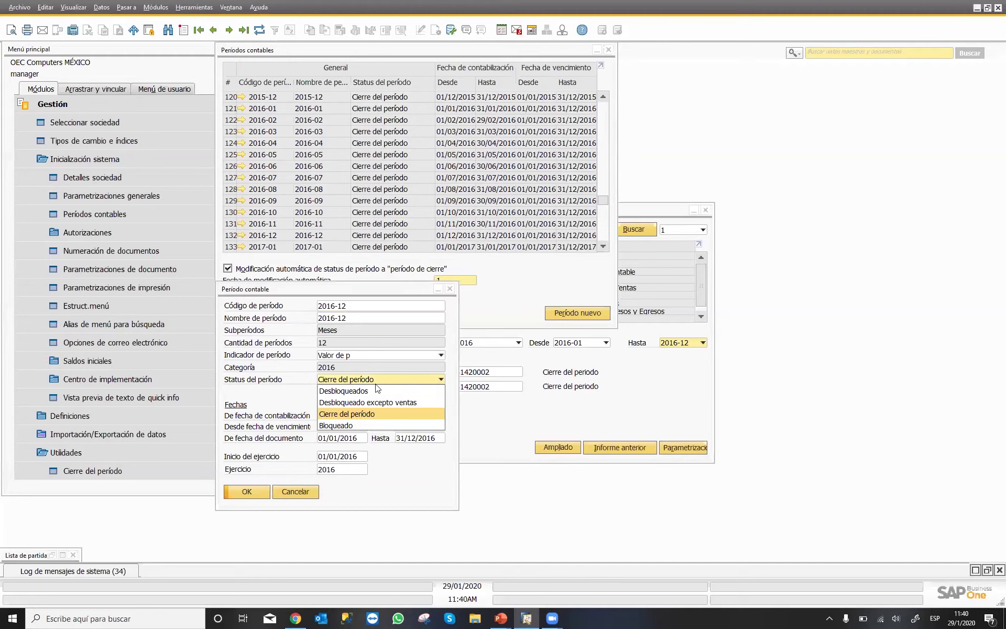
left_click(334, 425)
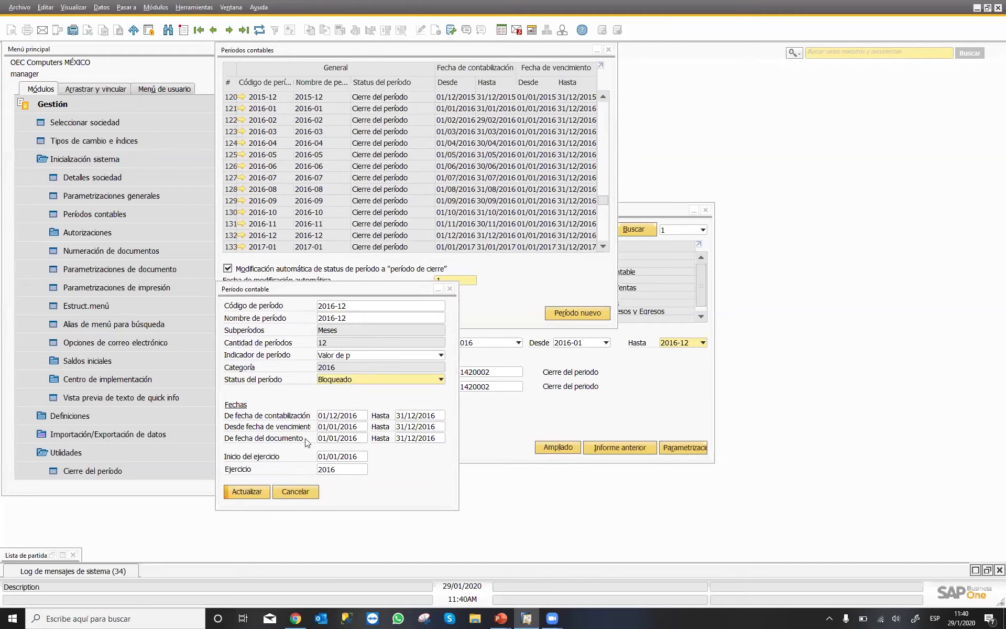
left_click(247, 490)
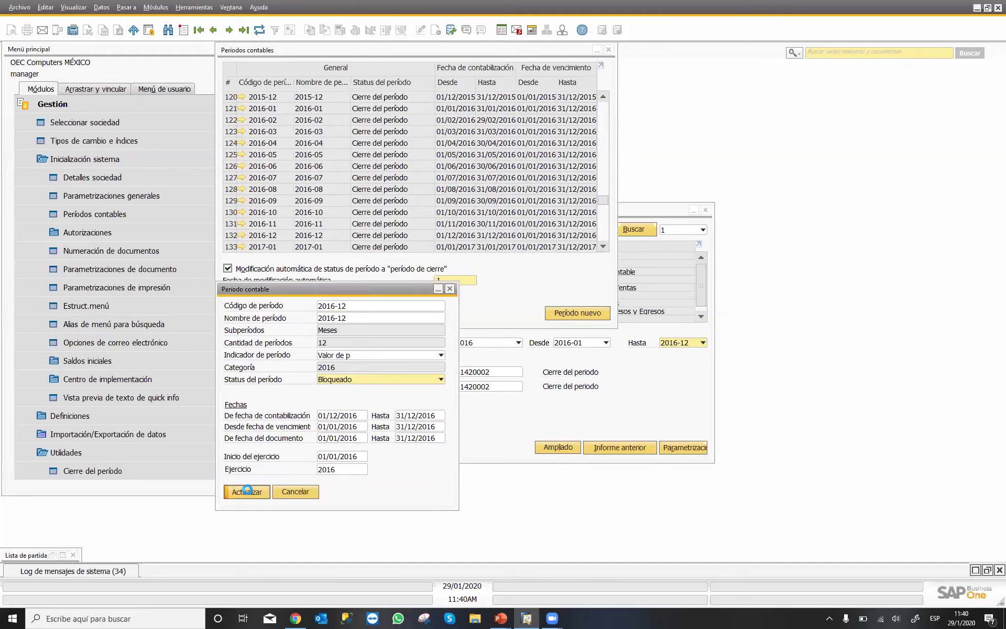
left_click(507, 417)
left_click(419, 447)
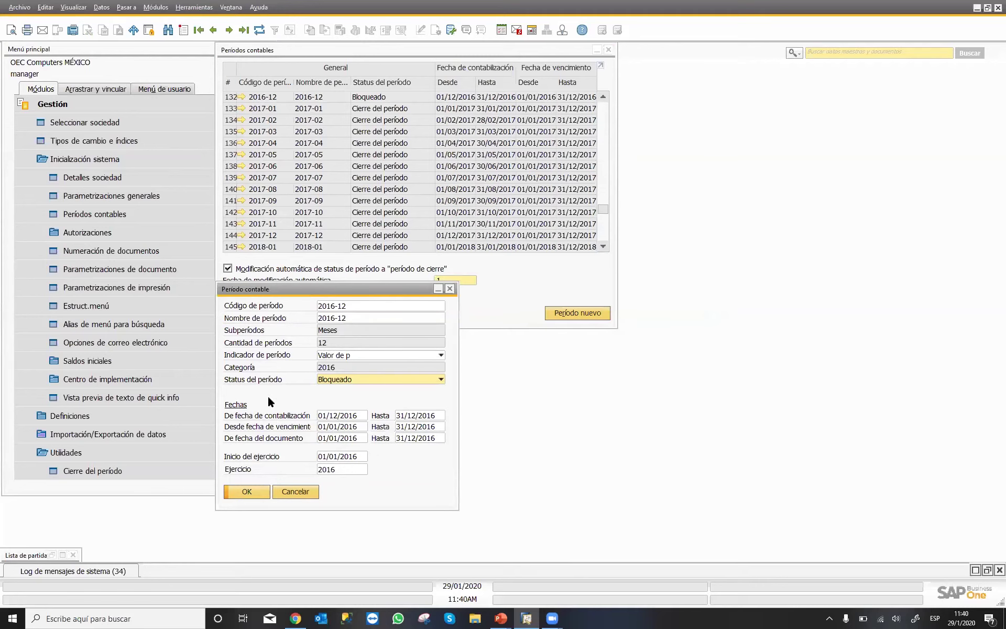
Step: Reopen the Cierre del período criteria and check which 2016 periods are offered as the end of the range
left_click(185, 469)
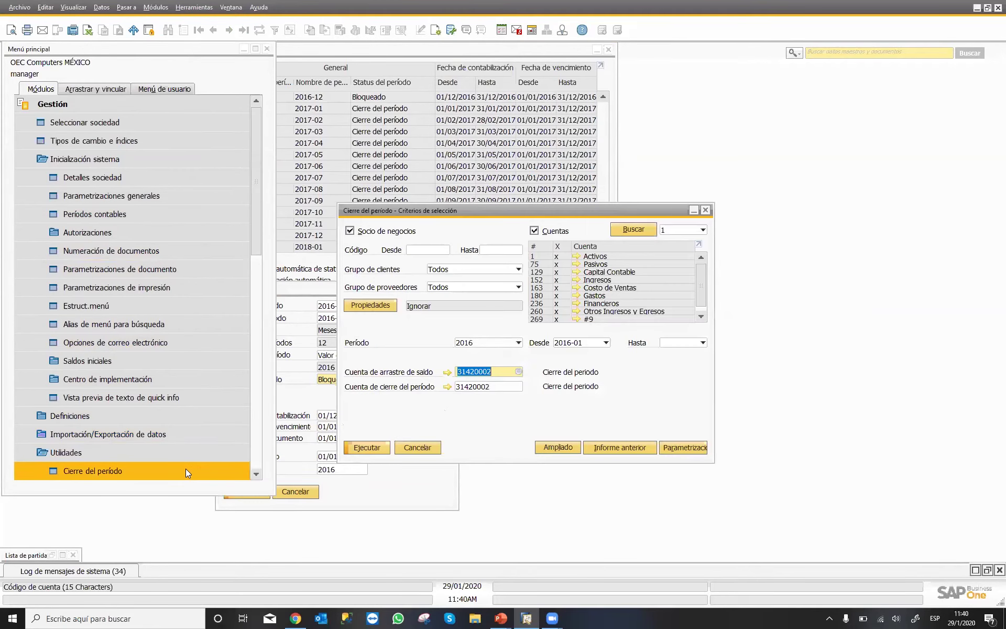
left_click(702, 342)
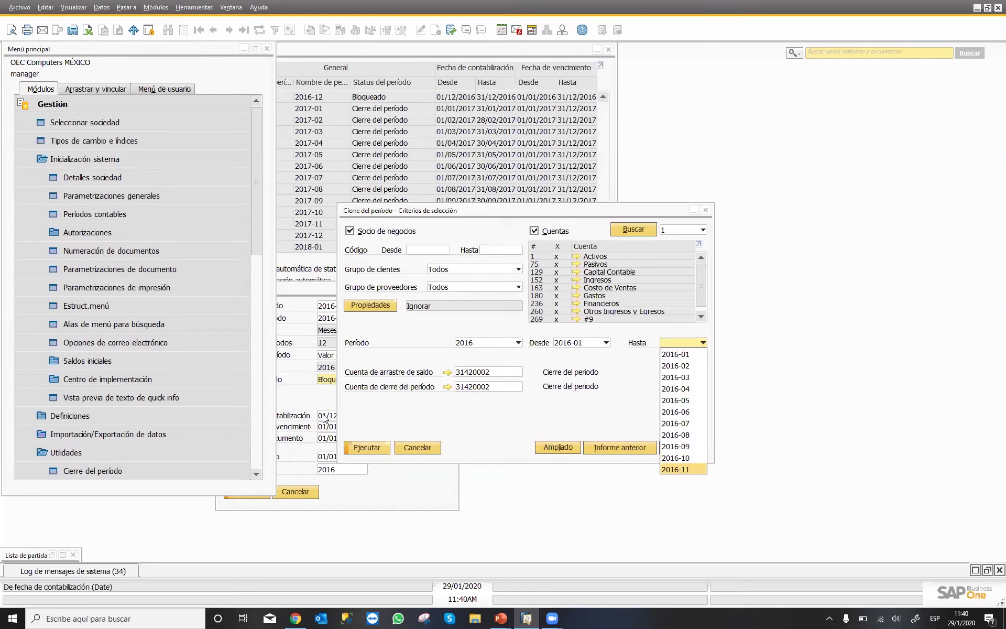
left_click(302, 401)
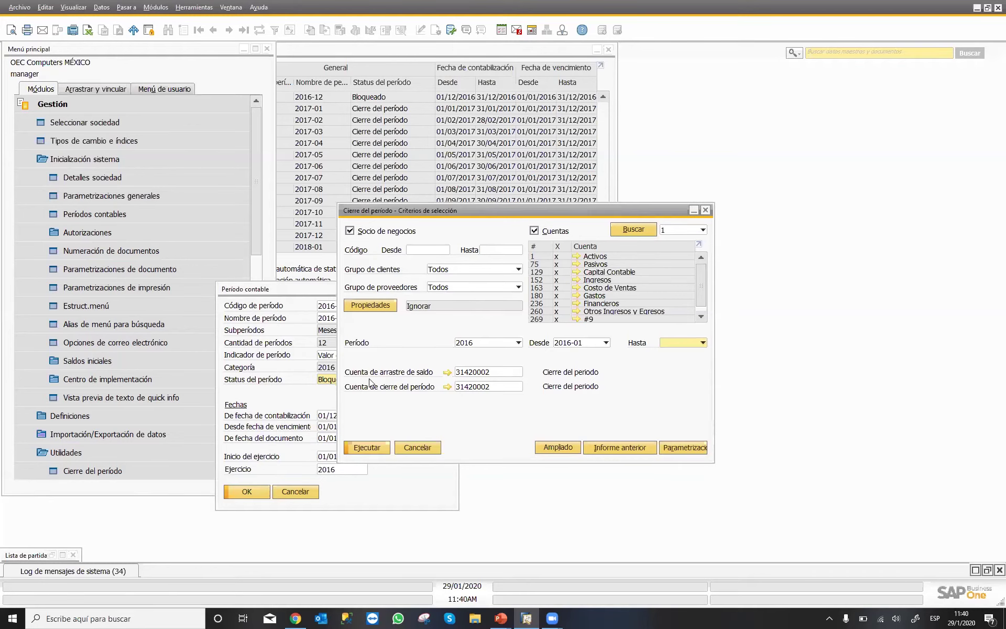
Step: Set the status of period 2016-12 back to Cierre del período, save it, and close its record
left_click(334, 380)
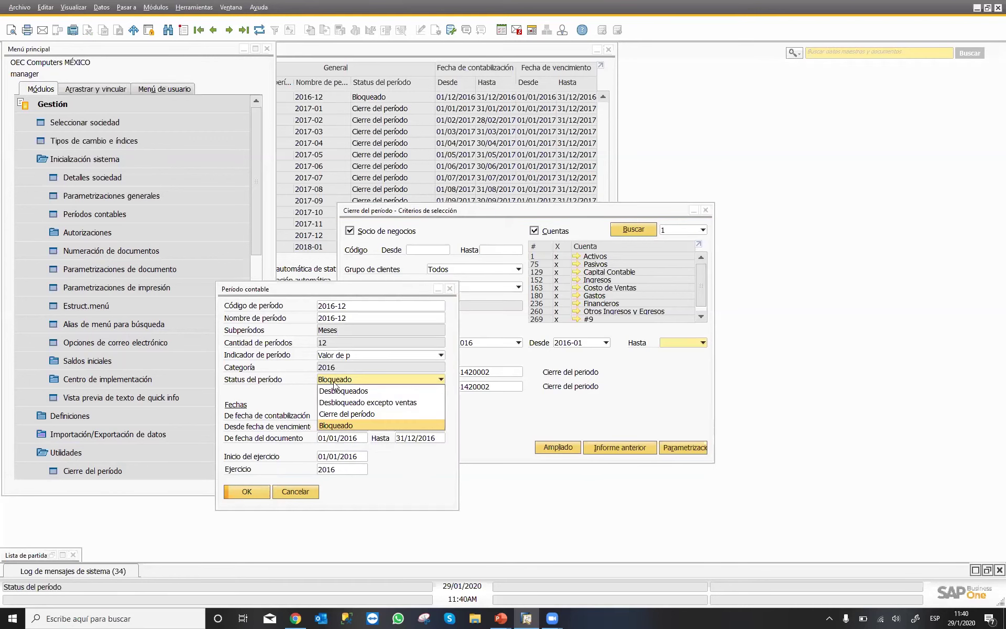
left_click(346, 414)
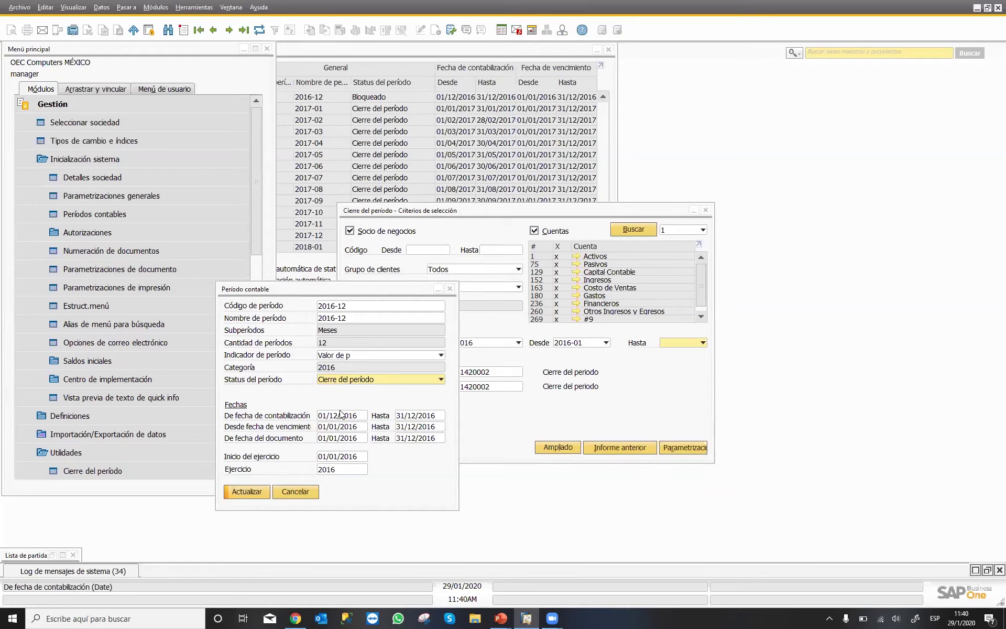
left_click(253, 493)
left_click(247, 492)
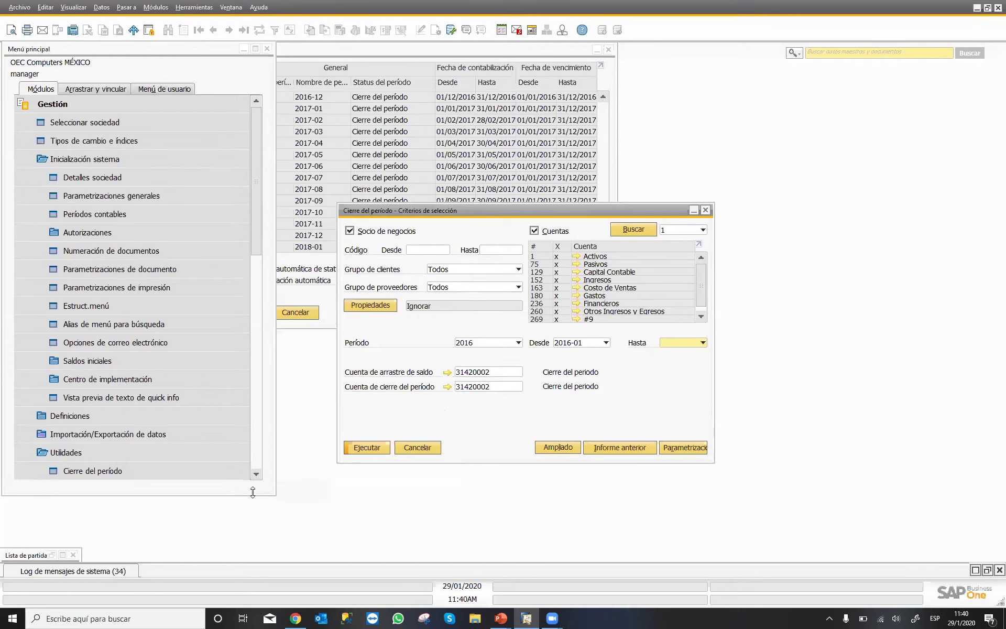
Step: Reopen the Cierre del período criteria, set the end period to 2016-12, and exclude business partners and the Activos, Pasivos and Capital Contable accounts
left_click(701, 343)
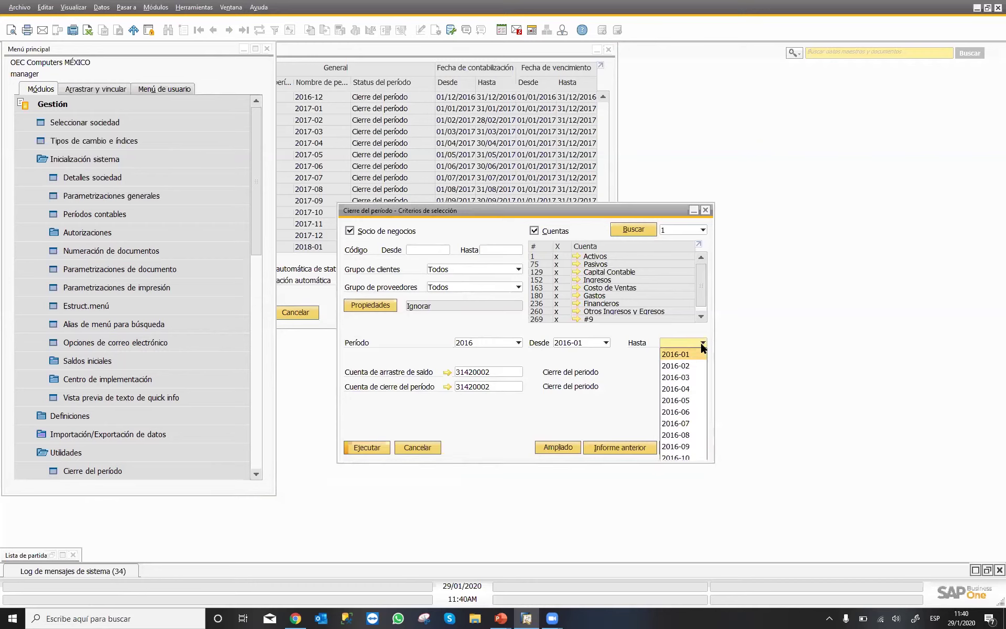
left_click(701, 342)
left_click(706, 212)
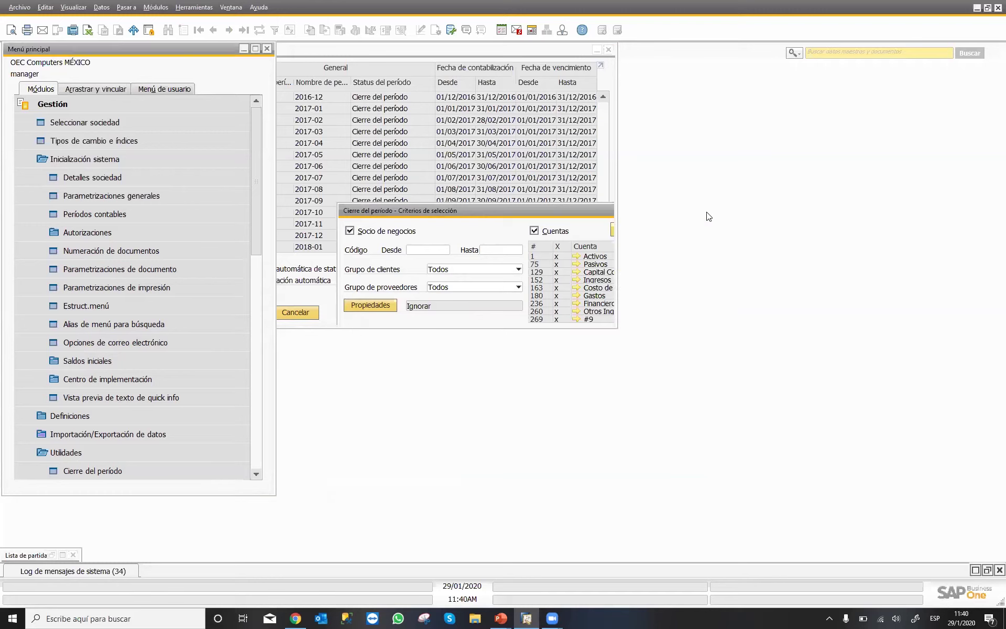
left_click(167, 473)
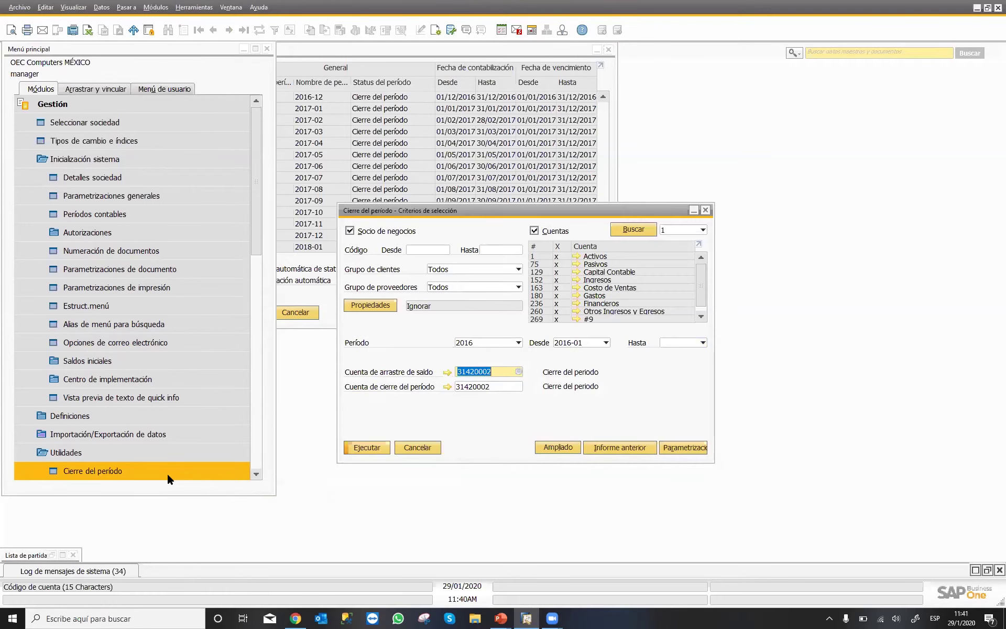
left_click(703, 343)
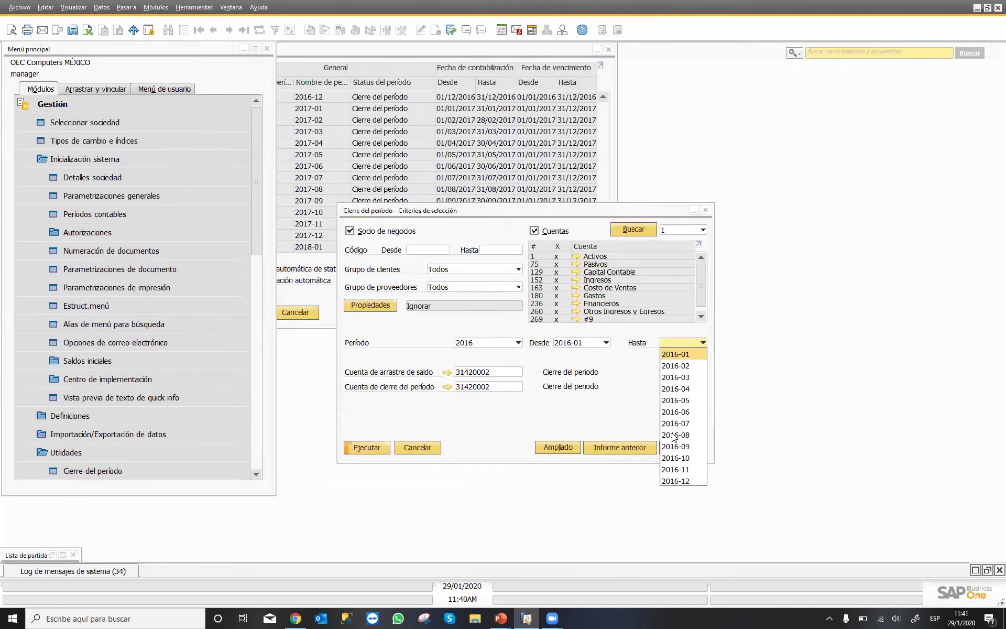
left_click(679, 480)
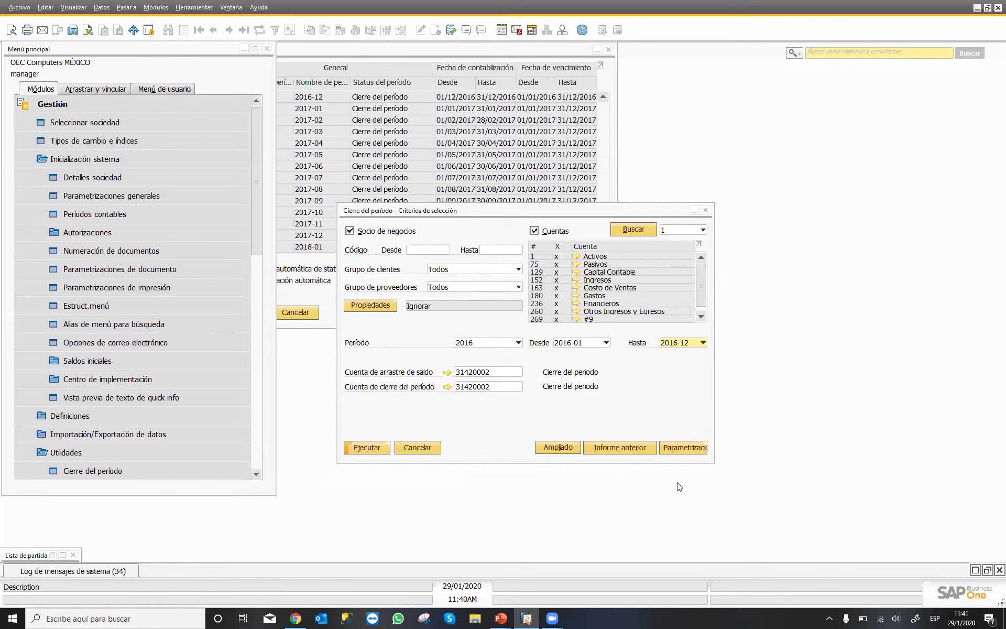
left_click(350, 230)
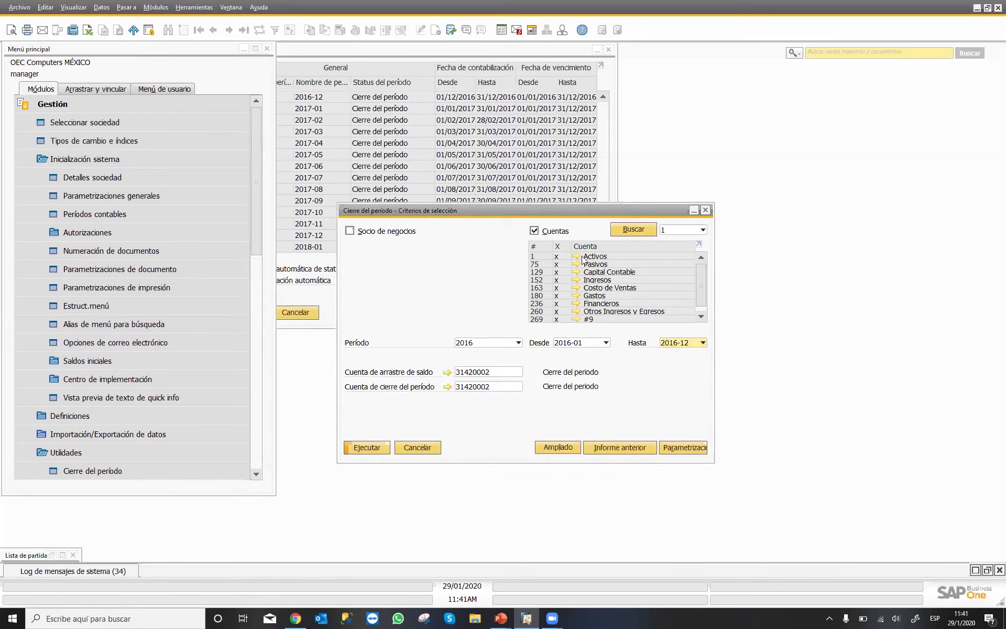
left_click(559, 274)
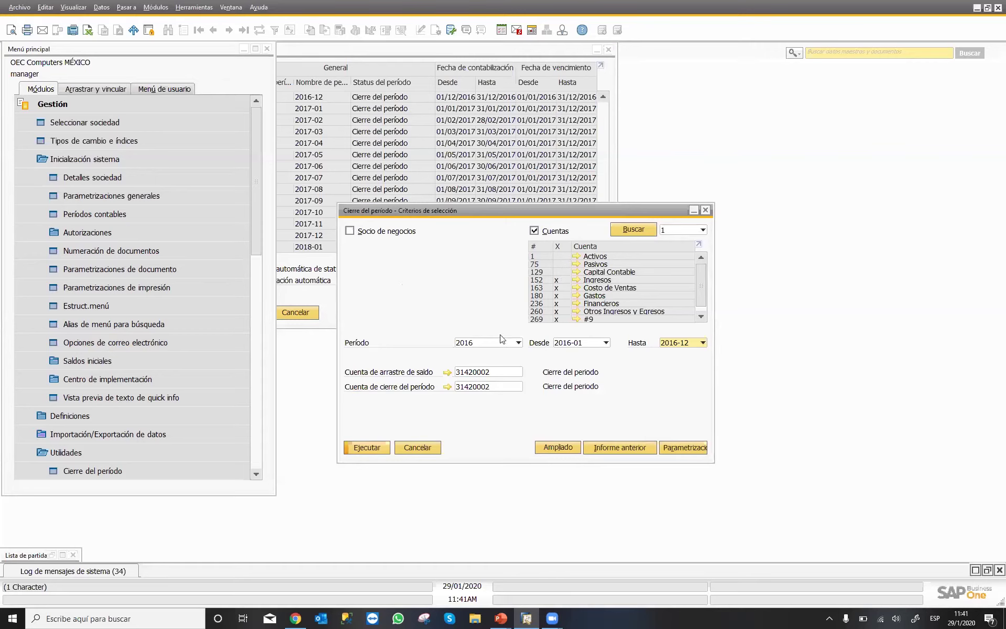
Step: Run the closing criteria with the preset carry-forward and closing accounts, and maximize the Cierre del período results window
left_click(503, 376)
left_click(502, 386)
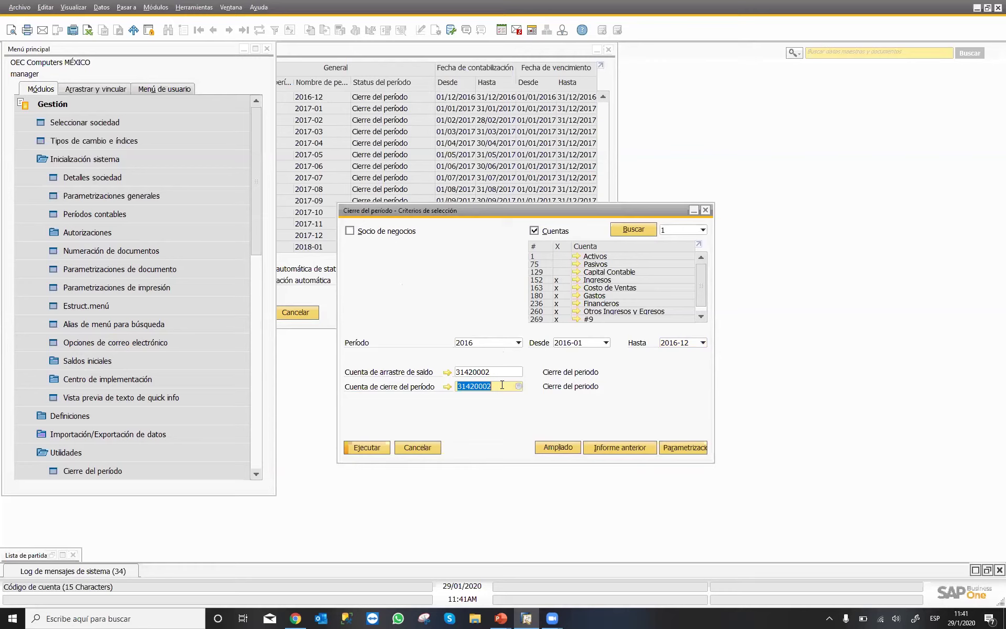
left_click(365, 447)
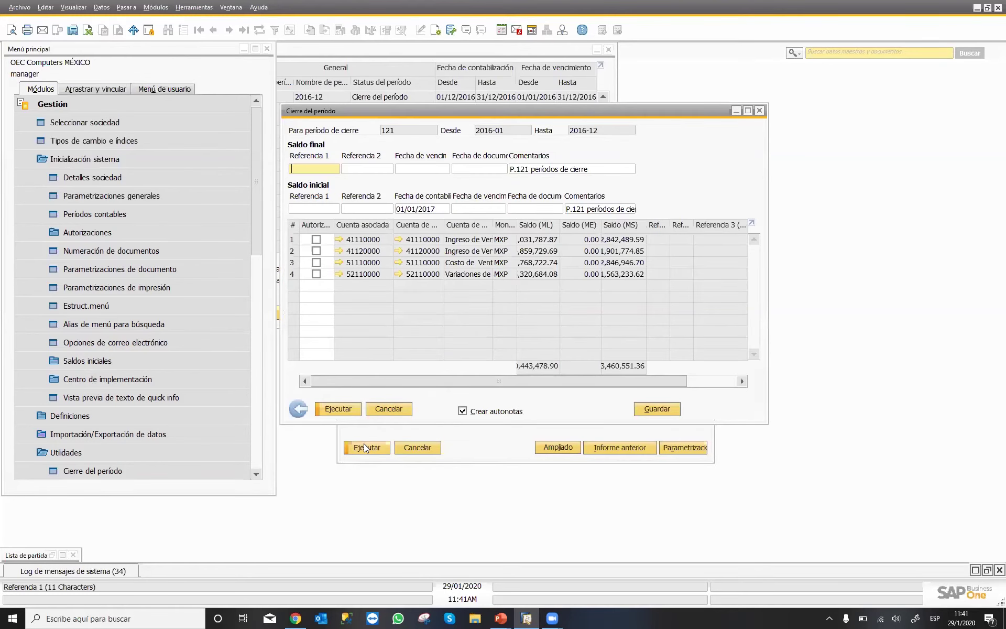
double_click(524, 110)
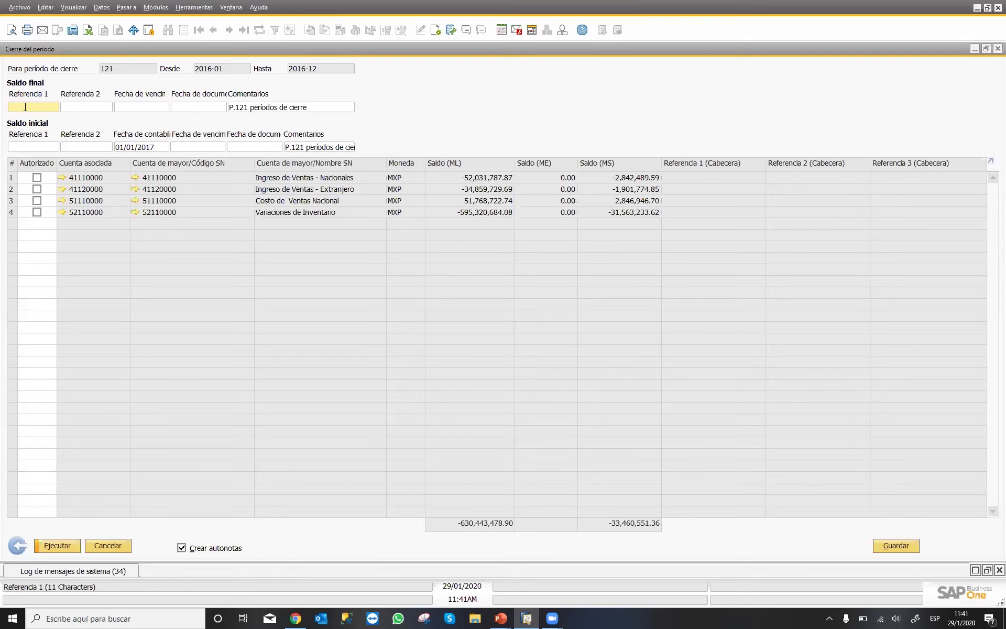
Step: Fill in the Saldo final data with Referencia 1 "Cierre 2016" and 31/12/2016 as both due date and document date
type("Cierre 2016")
key("Tab")
key("Tab")
type("311216")
key("Tab")
type("3112")
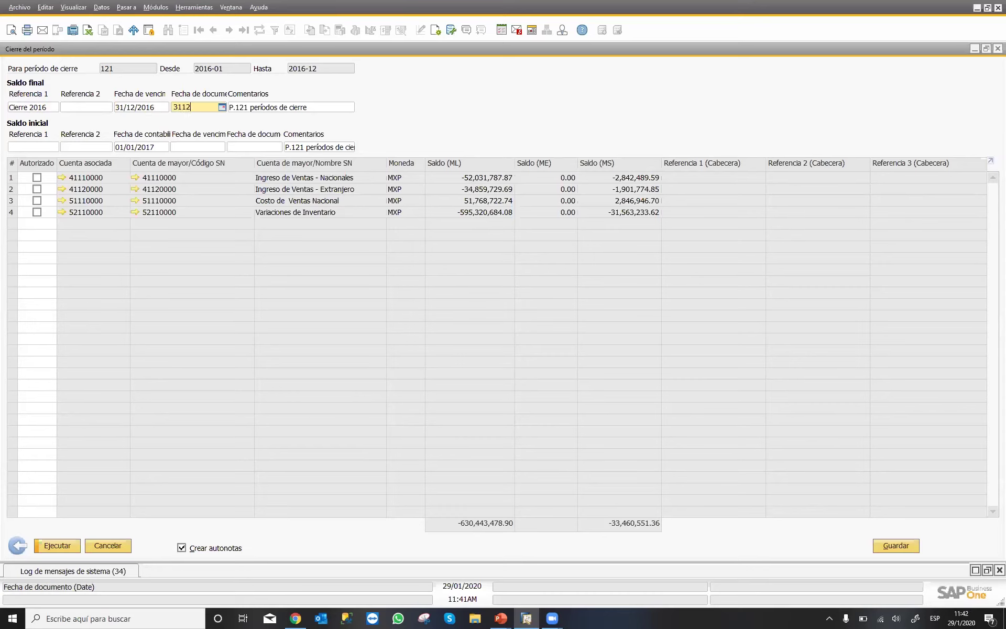
key("Tab")
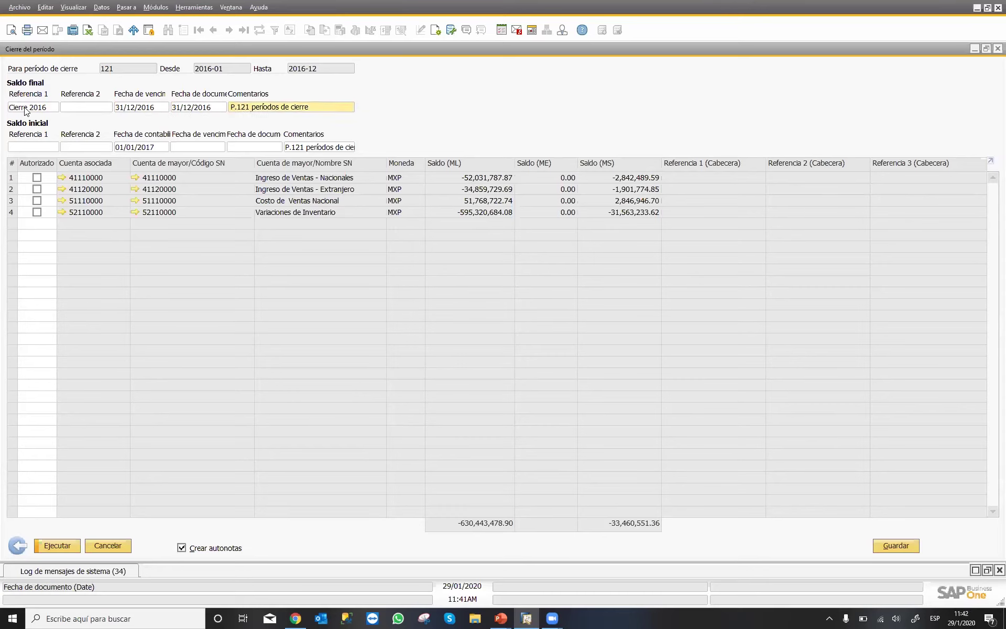
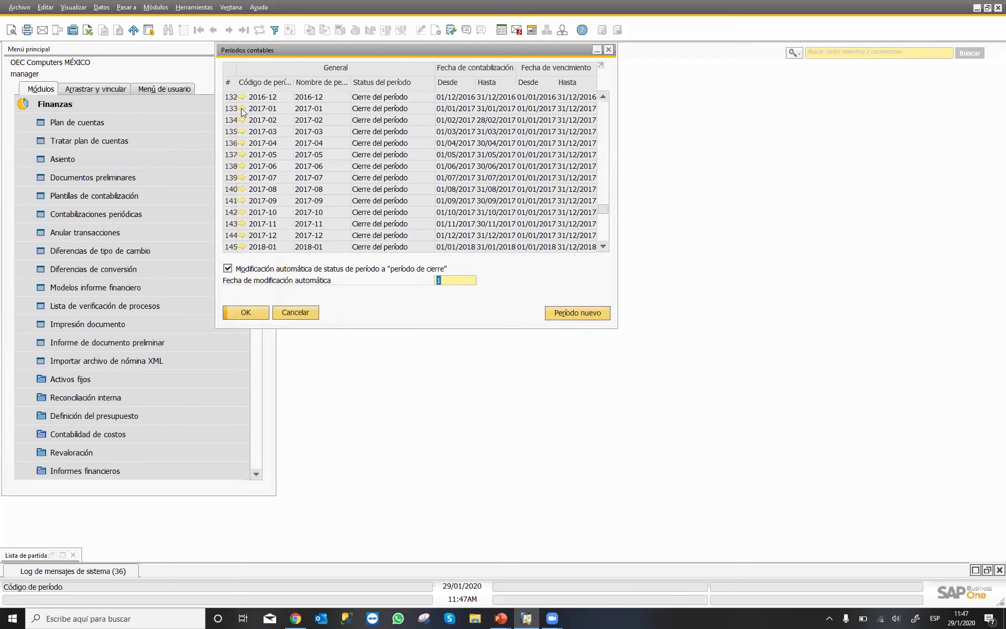
Step: Lock accounting period 2016-12 by setting its status to Bloqueado, and close its record
left_click(242, 97)
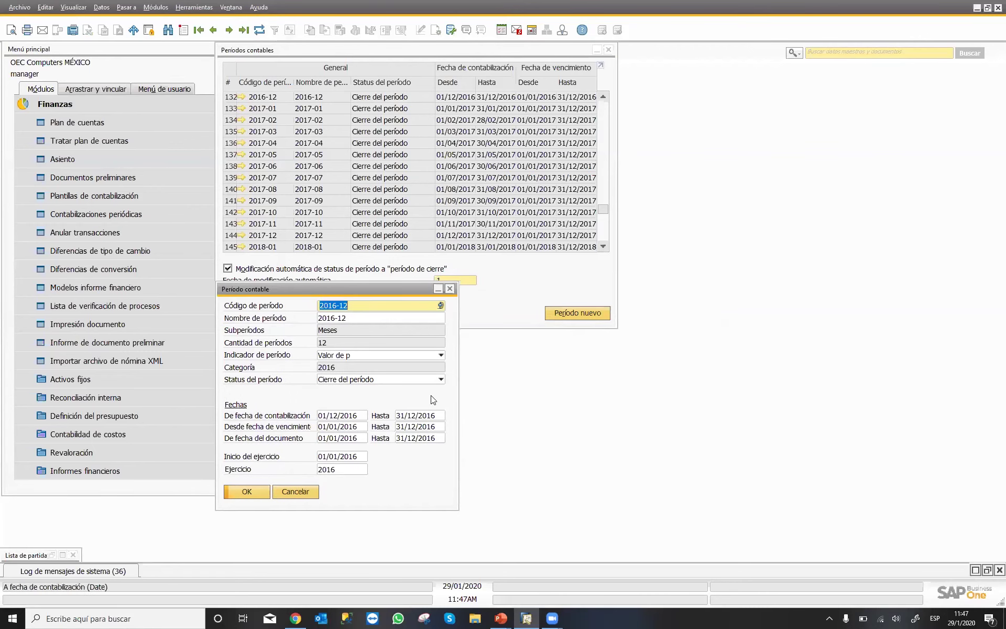
left_click(445, 379)
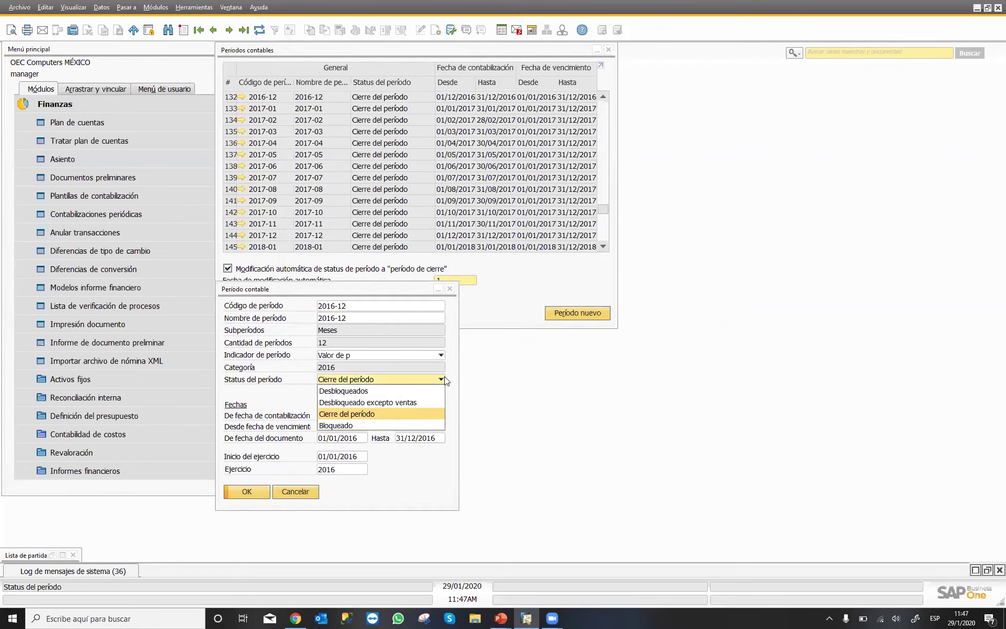
left_click(346, 427)
left_click(247, 492)
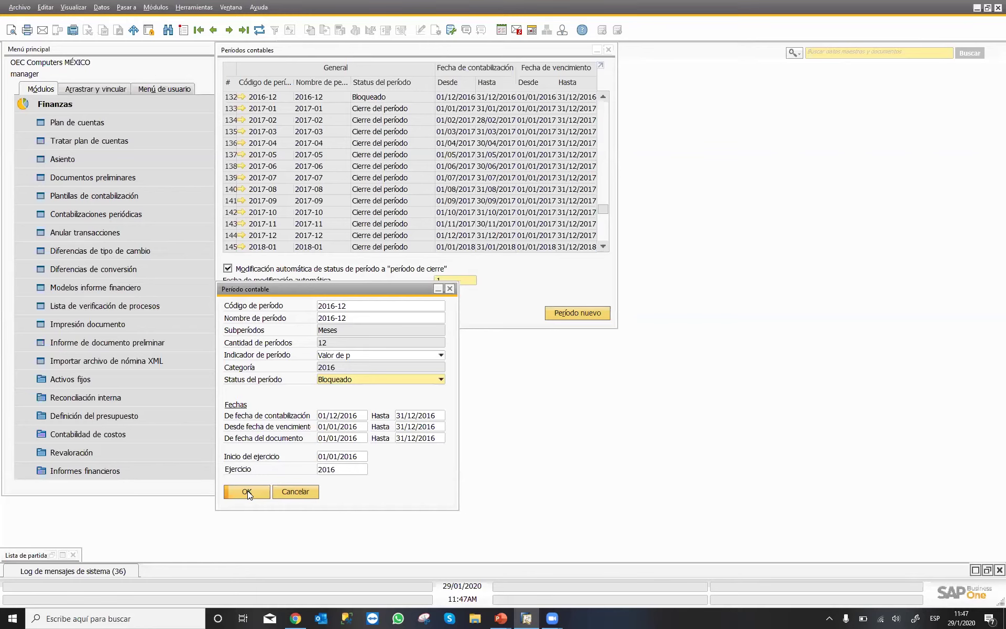
left_click(248, 490)
Step: Lock accounting period 2016-11 by setting its status to Bloqueado, and close the Períodos contables window
left_click(604, 96)
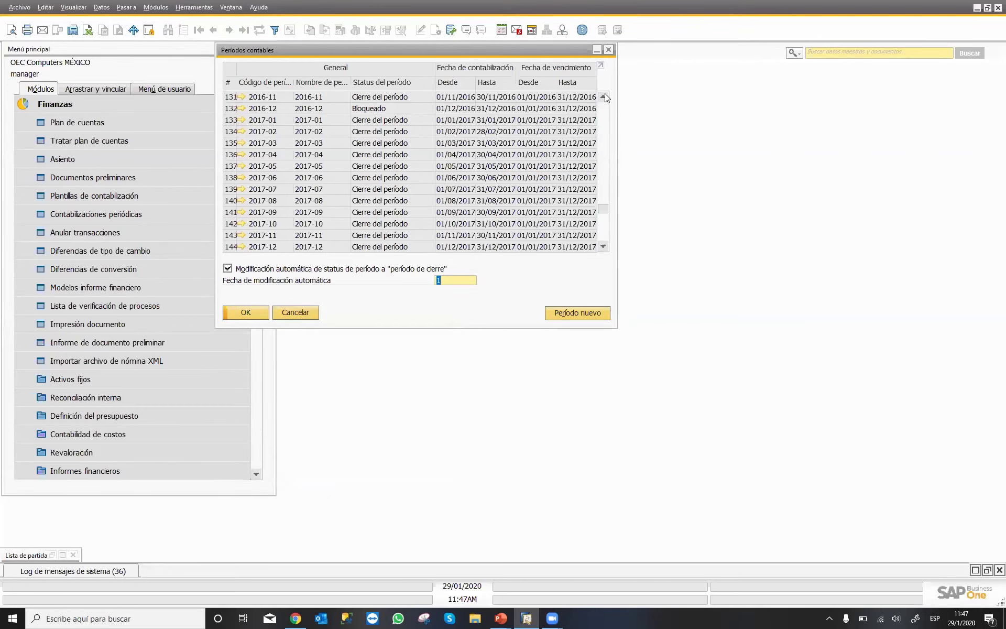
left_click(243, 97)
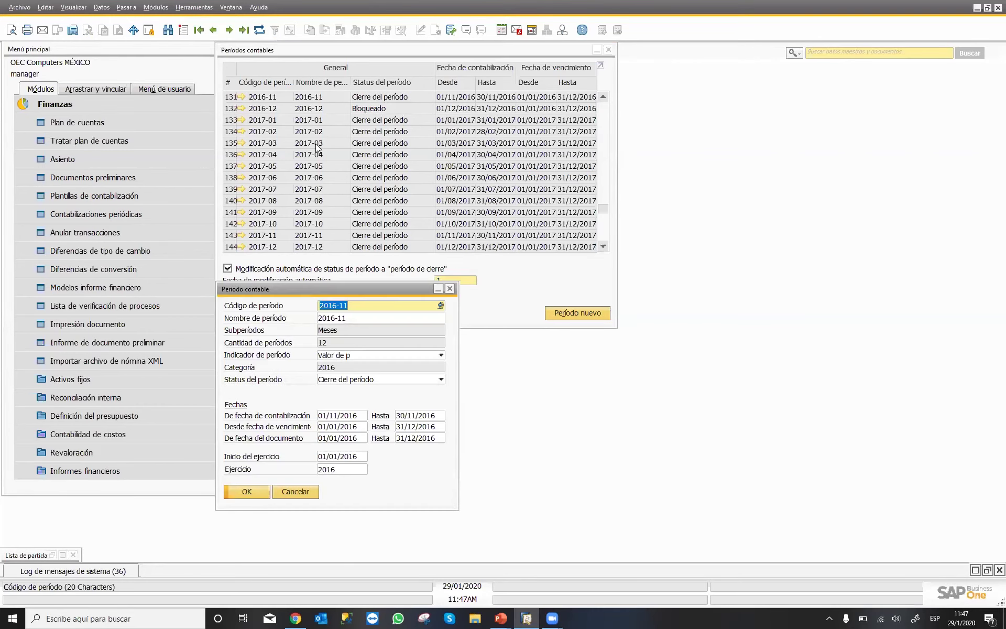
left_click(400, 379)
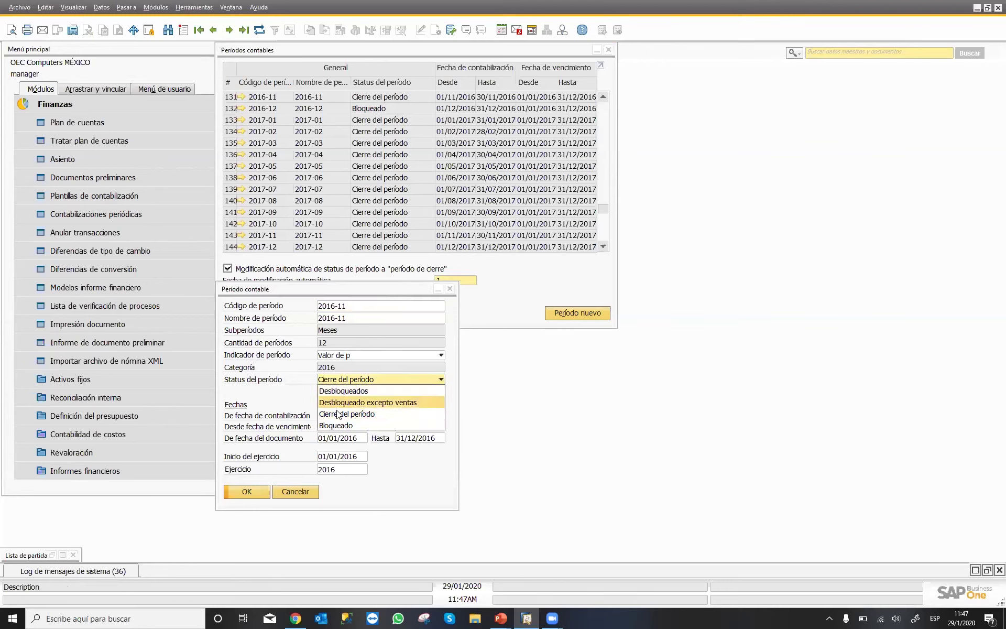
left_click(367, 426)
left_click(247, 492)
left_click(247, 492)
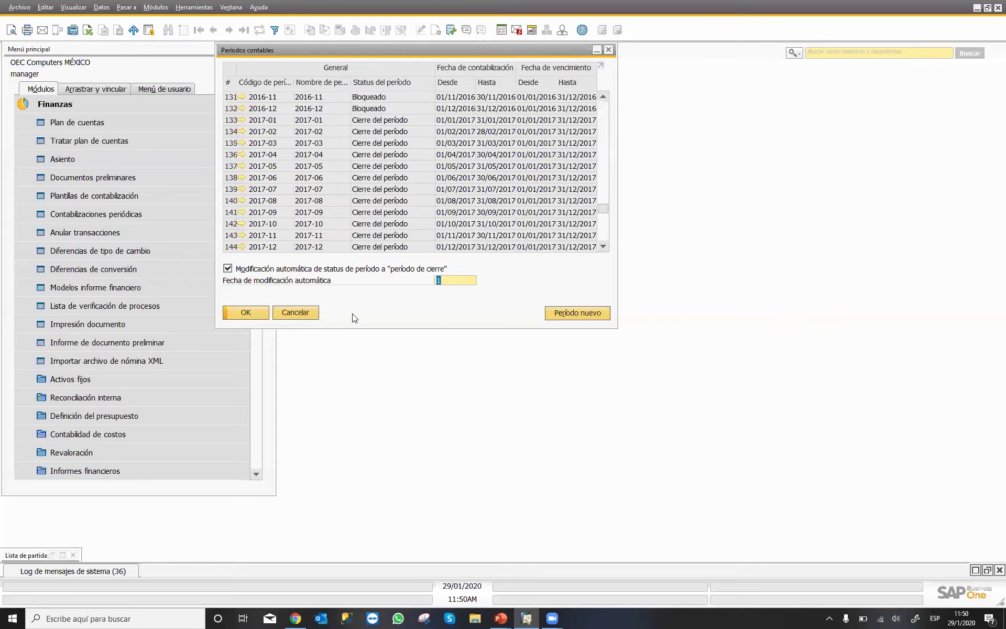
left_click(301, 314)
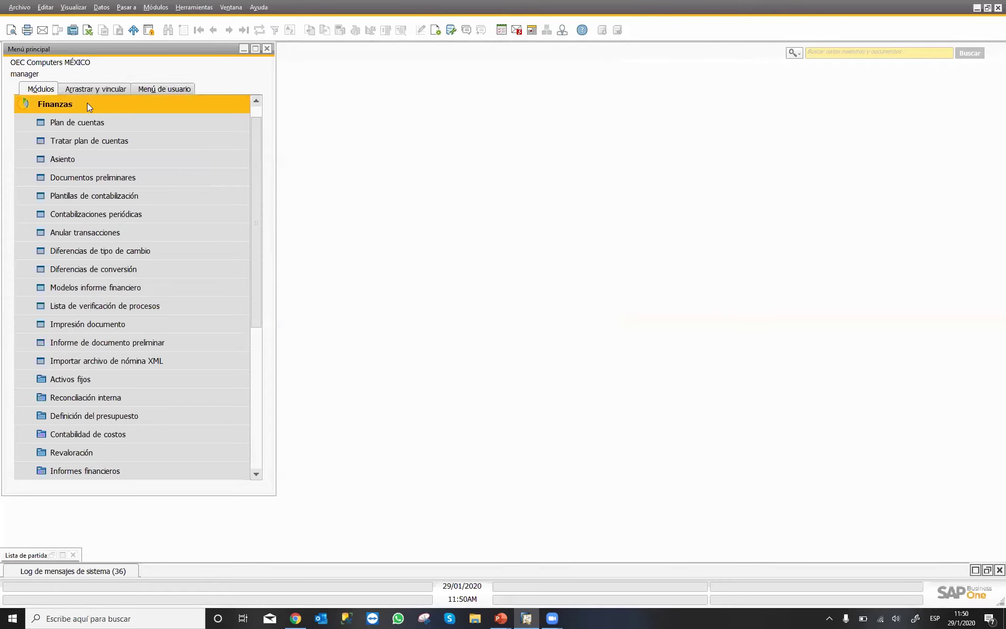
Step: Open the Balance provisional criteria and select the Ingresos, Costo de Ventas, Gastos, Financieros and Otros Ingresos y Egresos accounts
left_click(120, 474)
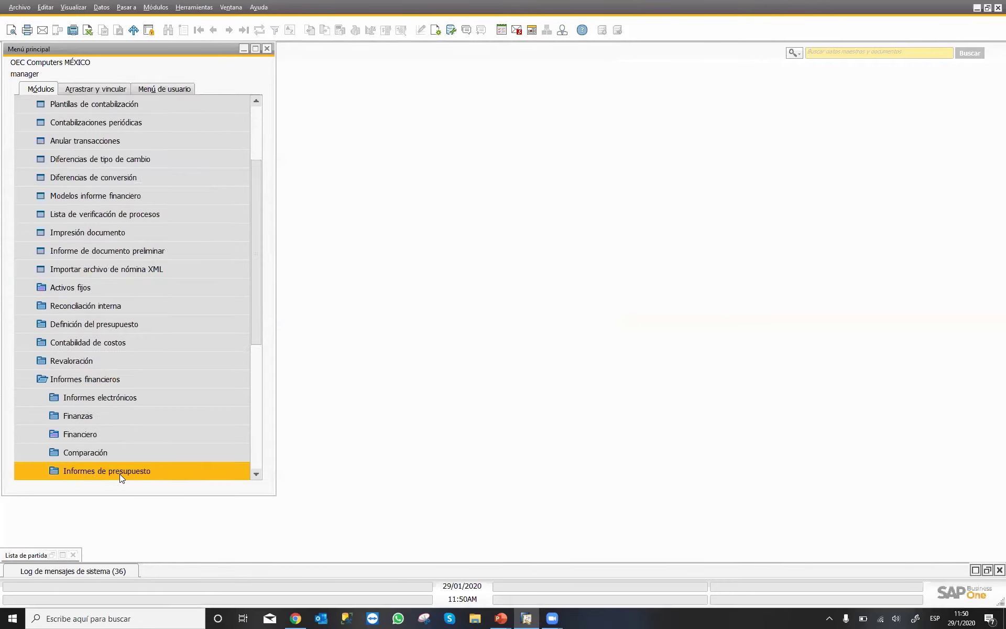
left_click(130, 438)
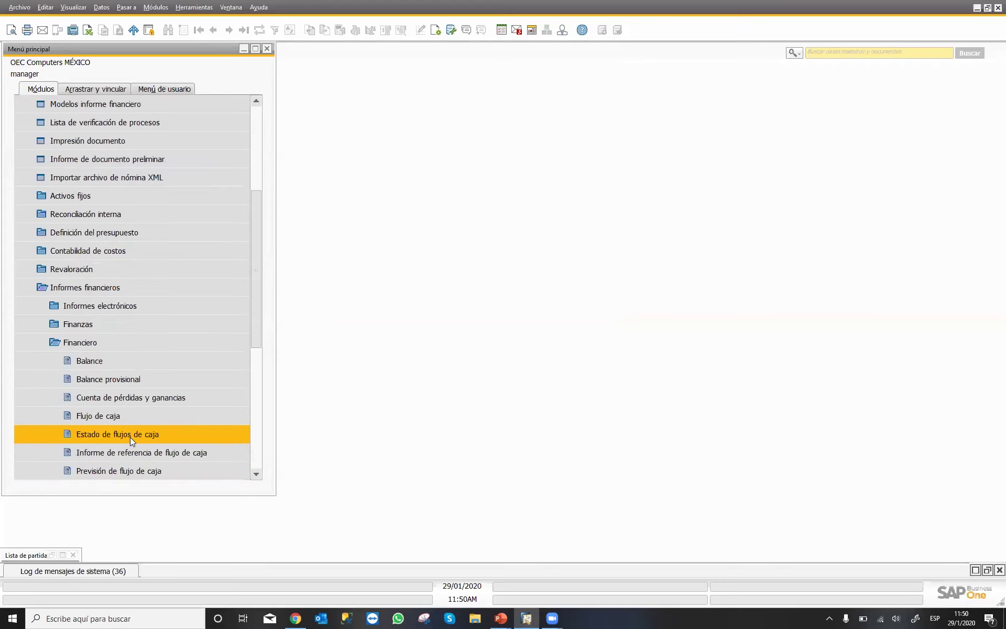
left_click(99, 384)
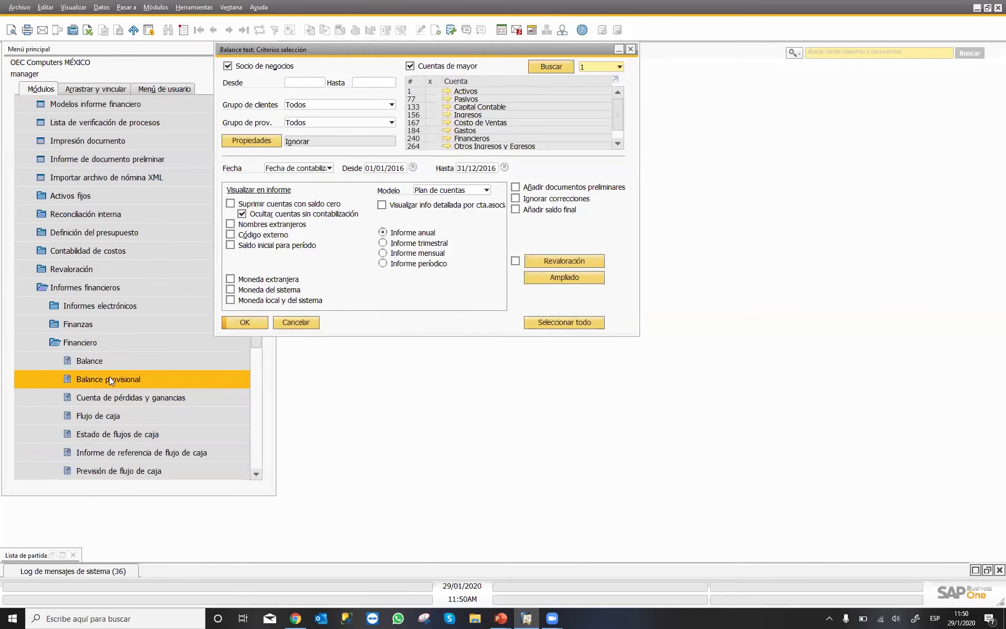
left_click(432, 116)
left_click(433, 124)
left_click(433, 132)
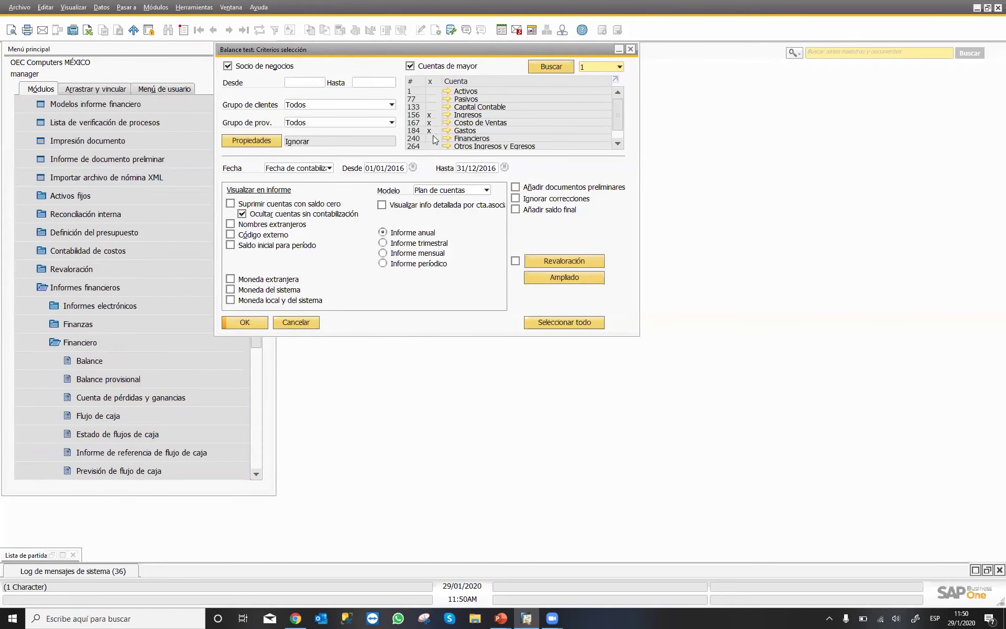
left_click(436, 81)
left_click(434, 91)
left_click(434, 99)
left_click(434, 107)
Step: Exclude business partners, include Saldo inicial para período and Añadir saldo final, and run the Balance provisional
left_click(276, 67)
left_click(250, 245)
left_click(526, 210)
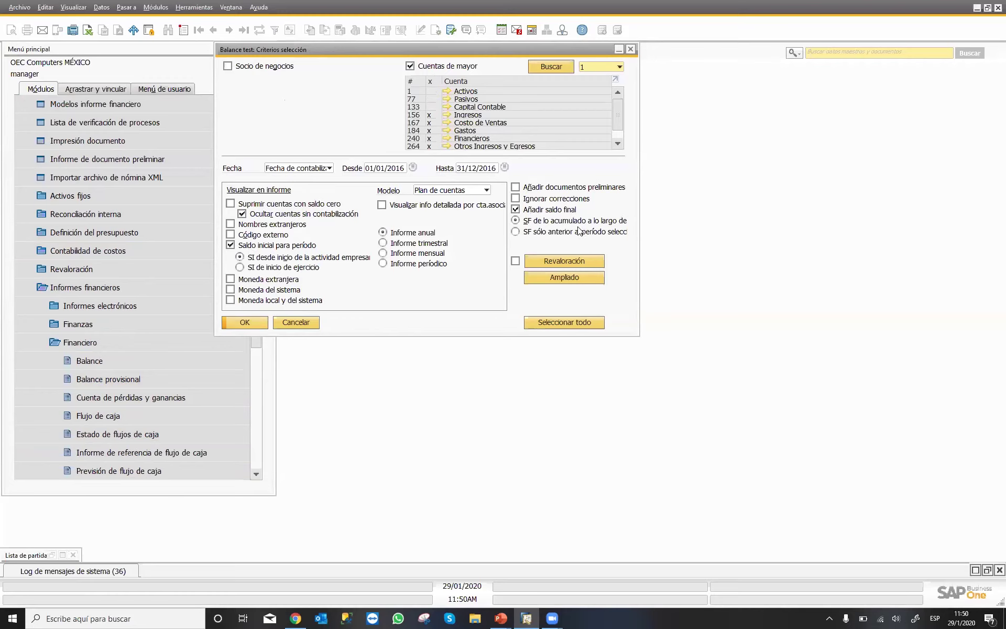
left_click(245, 322)
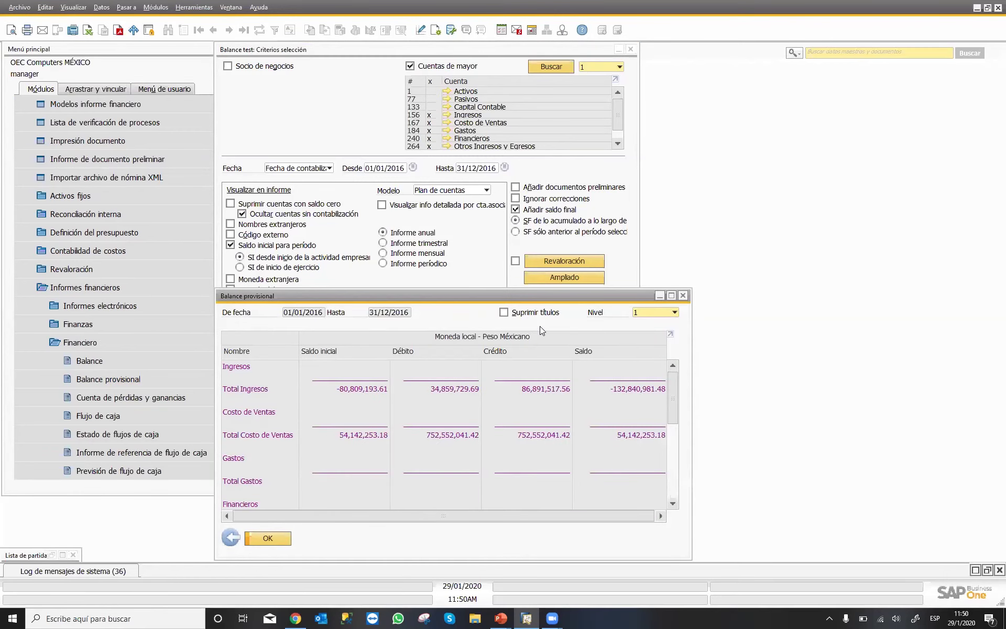
Step: Set the Balance provisional detail to level 5, maximize the report and review the income and cost accounts
left_click(651, 312)
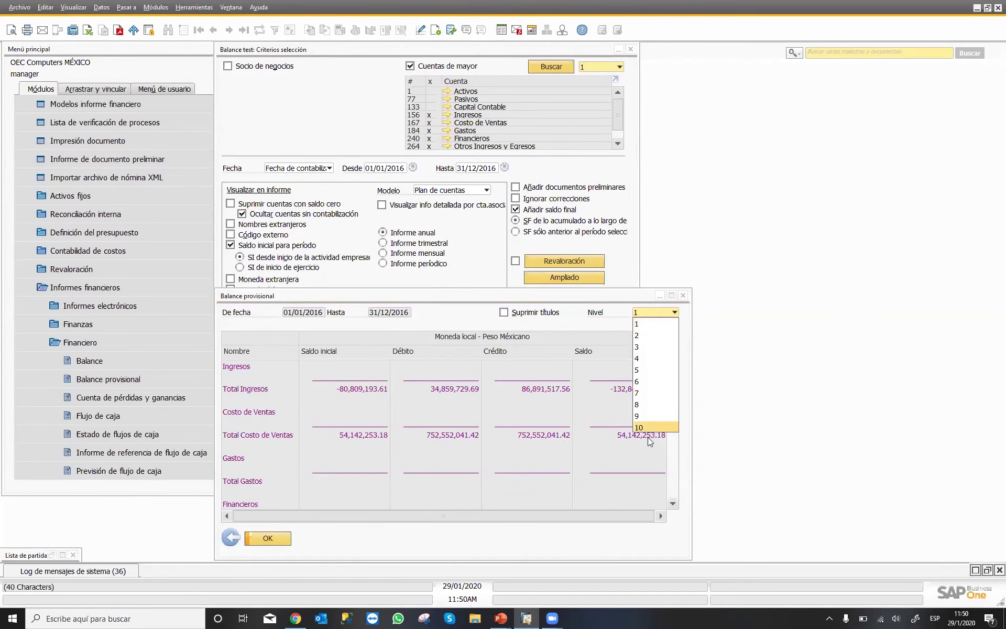
left_click(651, 369)
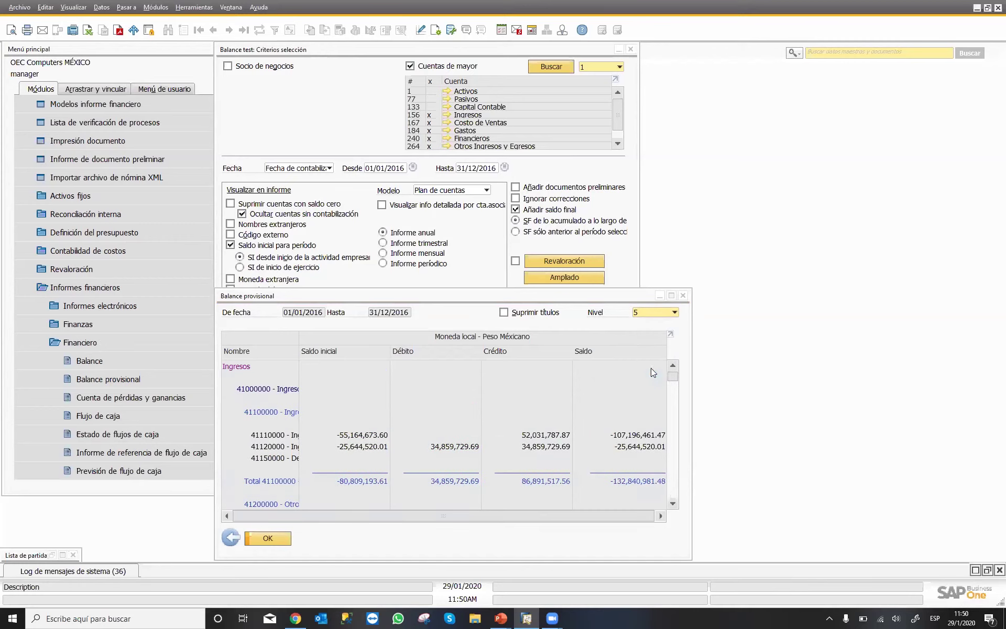
double_click(586, 294)
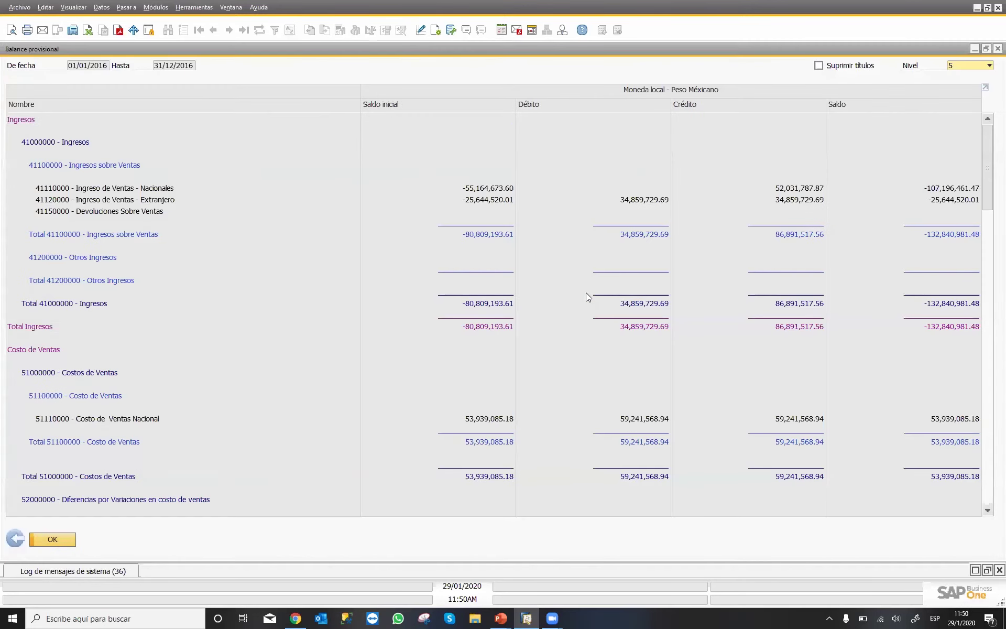
scroll(991, 204, "down", 5)
scroll(987, 206, "up", 5)
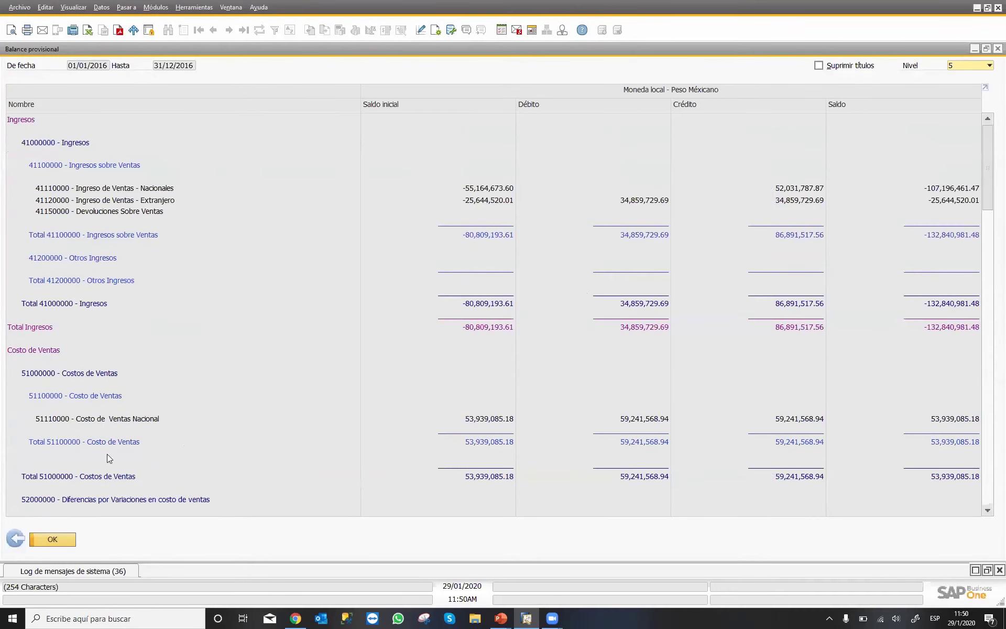
Step: Compare the Balance provisional run with closing balances only before the selected period against the run with accumulated closing balances
left_click(15, 538)
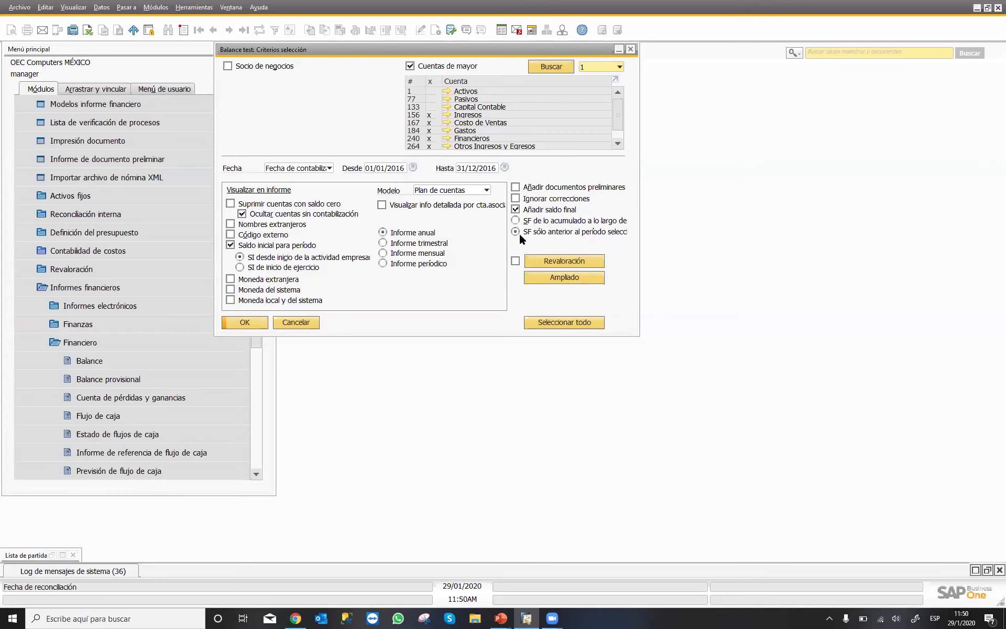
left_click(251, 322)
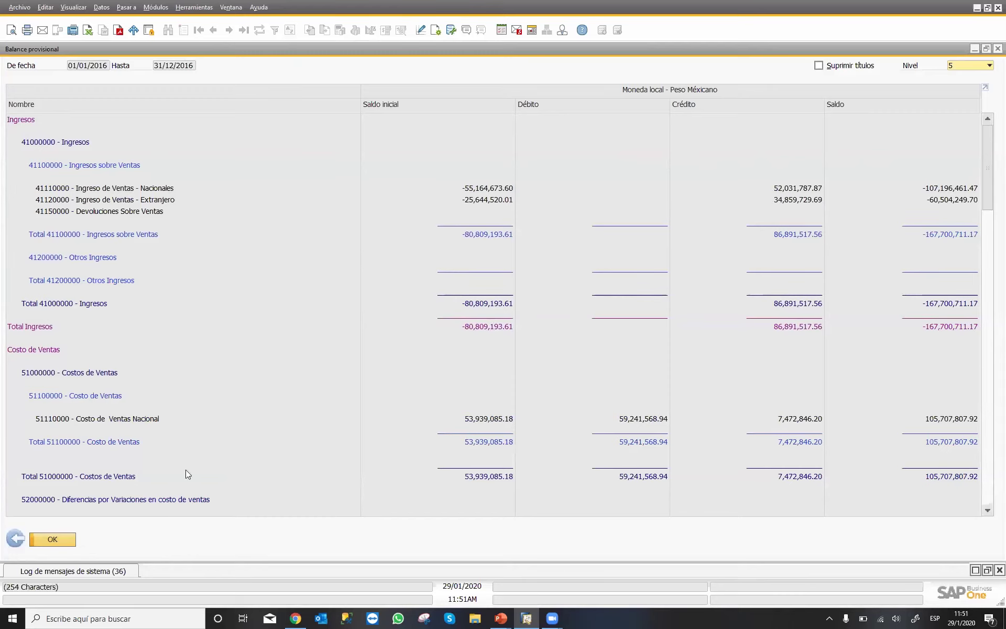
left_click(15, 538)
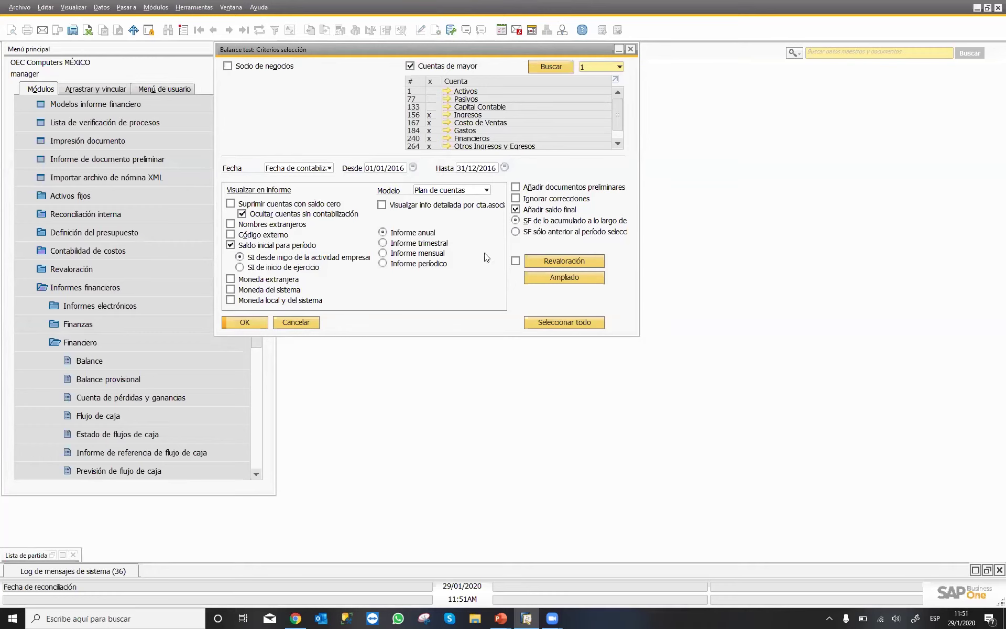
left_click(259, 326)
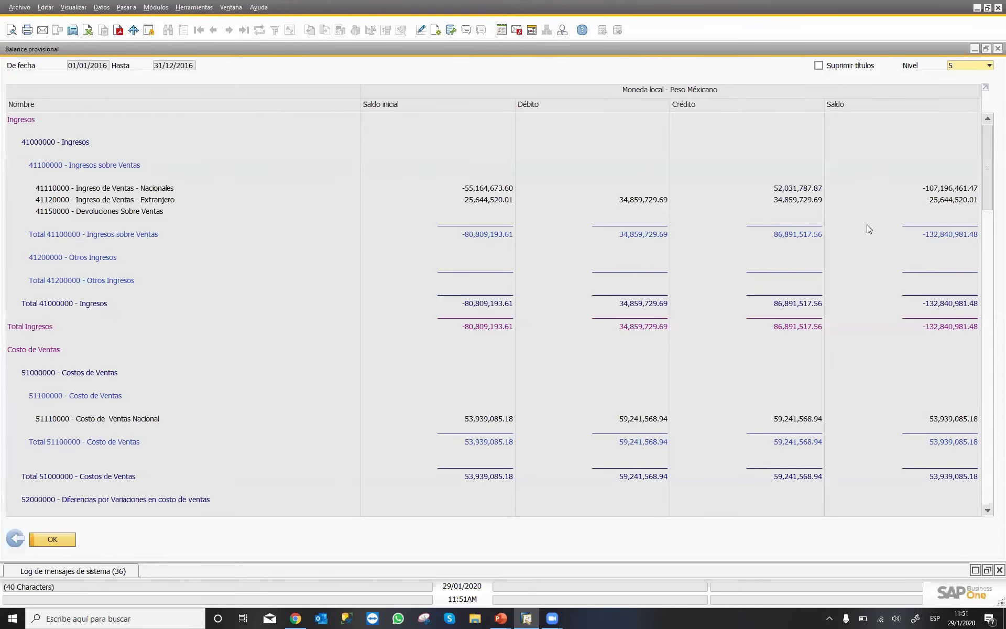
mouse_move(989, 194)
left_mouse_down()
mouse_move(986, 287)
mouse_move(986, 215)
left_mouse_up()
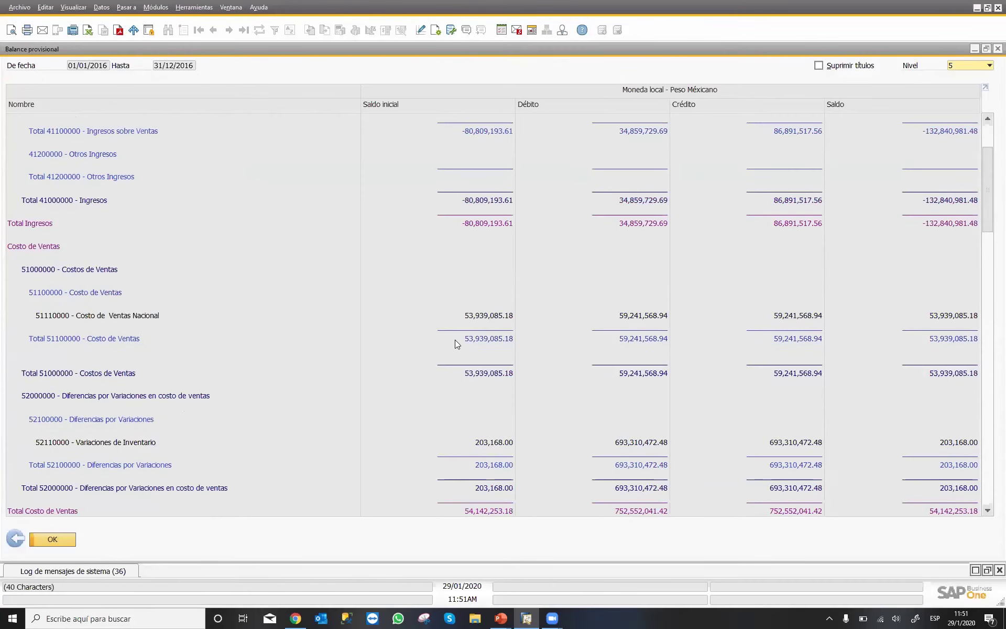
Step: Return to the balance criteria, open the Libro mayor criteria, select the Ingresos accounts and exclude business partners
left_click(16, 539)
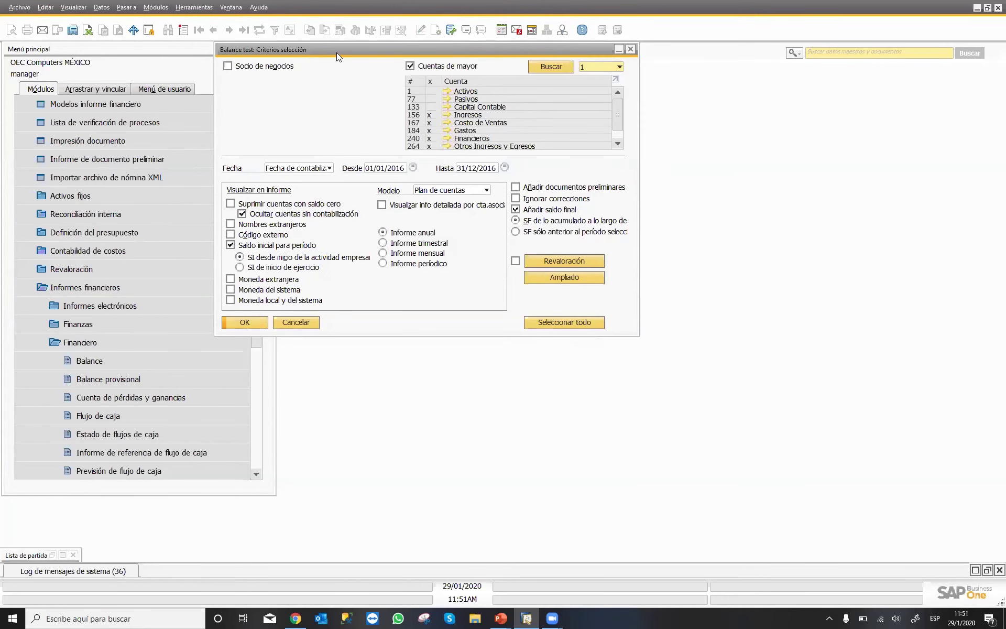
left_click_drag(337, 52, 516, 97)
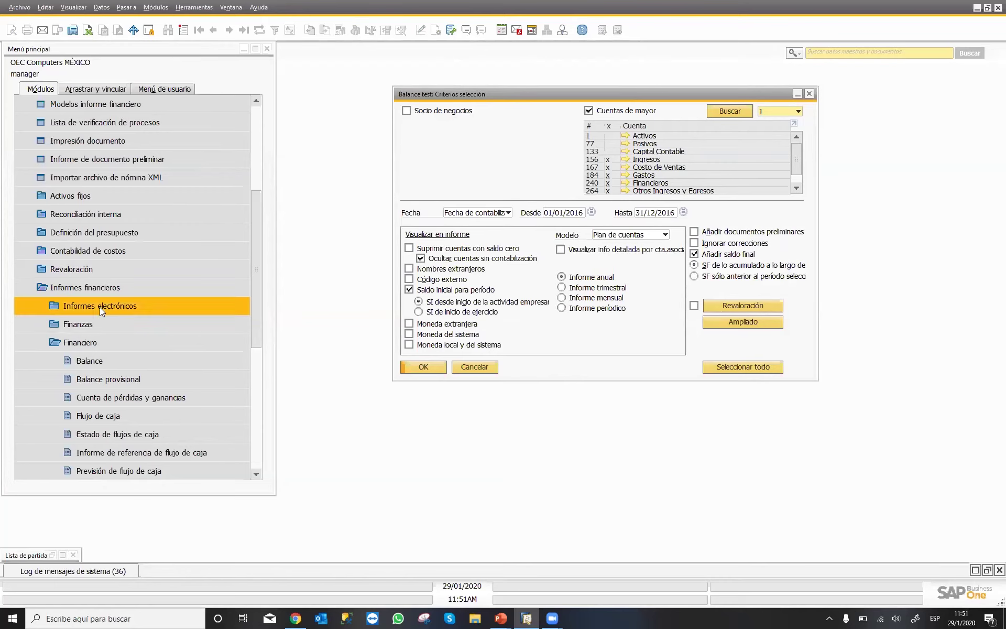
left_click(103, 324)
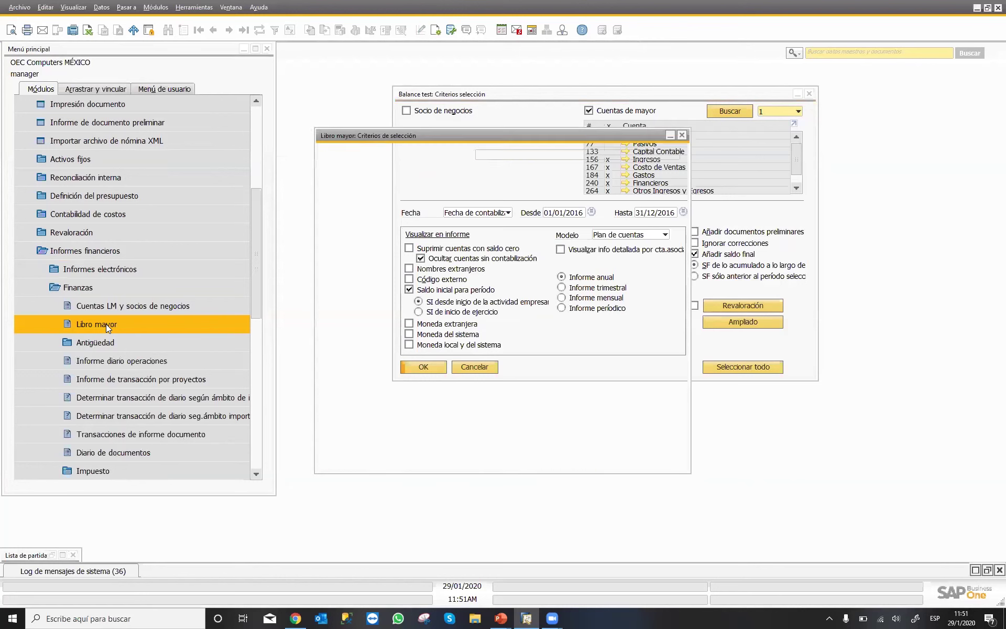
left_click(533, 217)
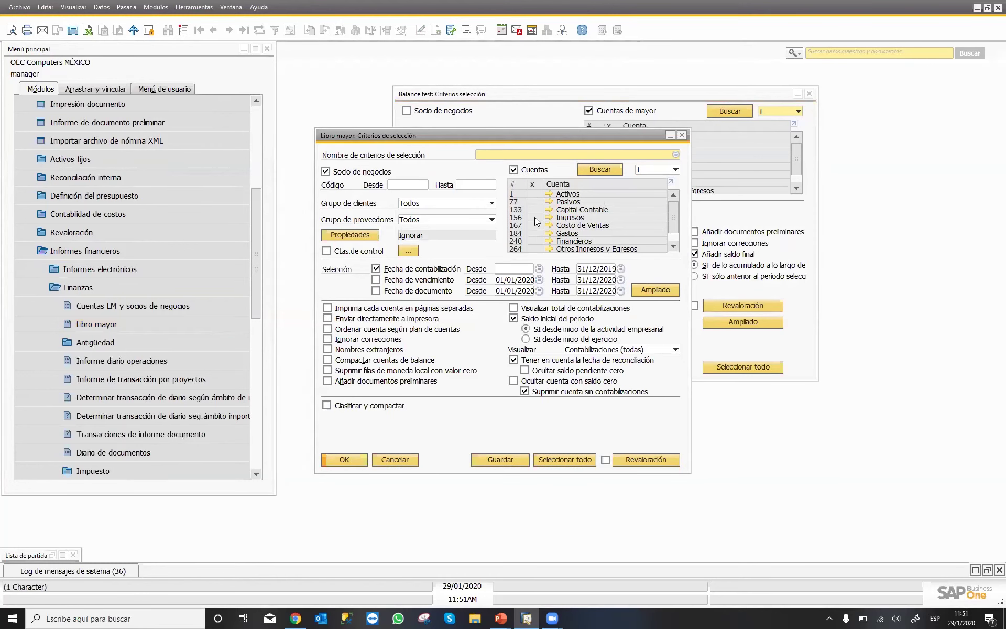
left_click(357, 171)
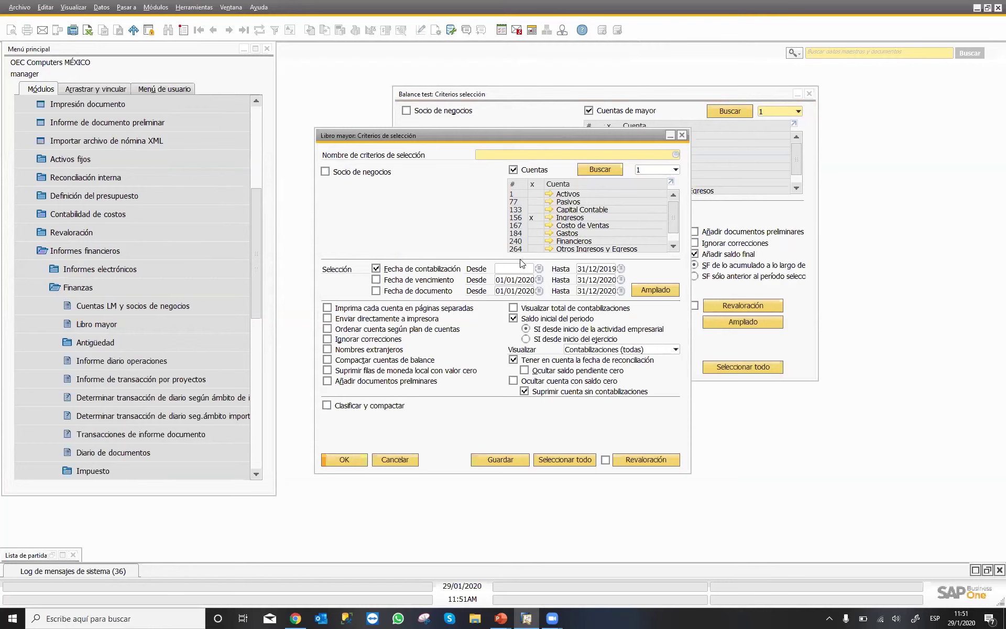
Step: Set the Libro mayor end posting date to 31/12/2016 and turn off Tener en cuenta la fecha de reconciliación
left_click(596, 268)
type("31/12/201")
type("6")
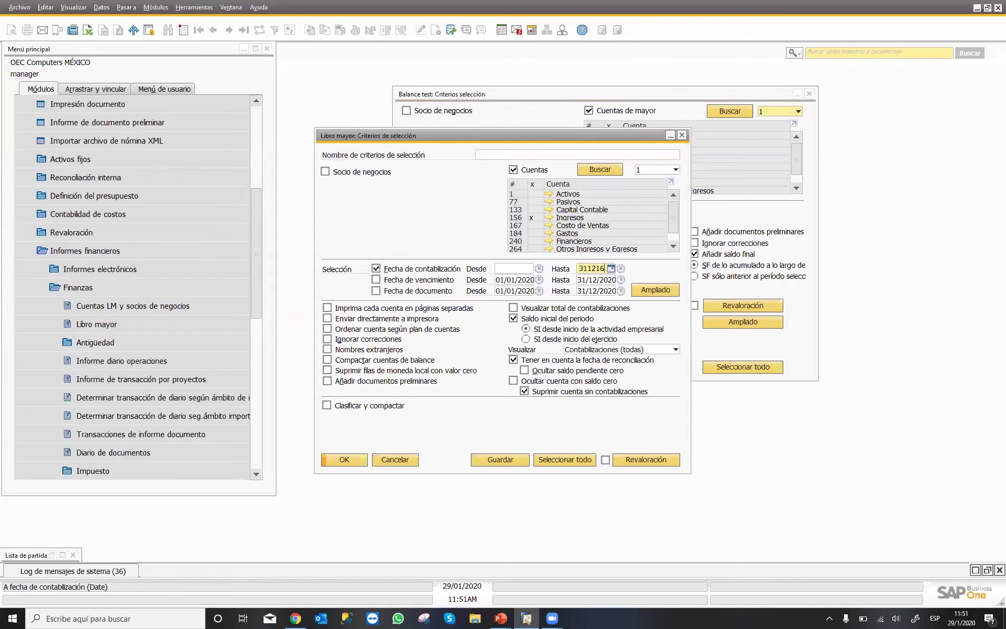
key("Tab")
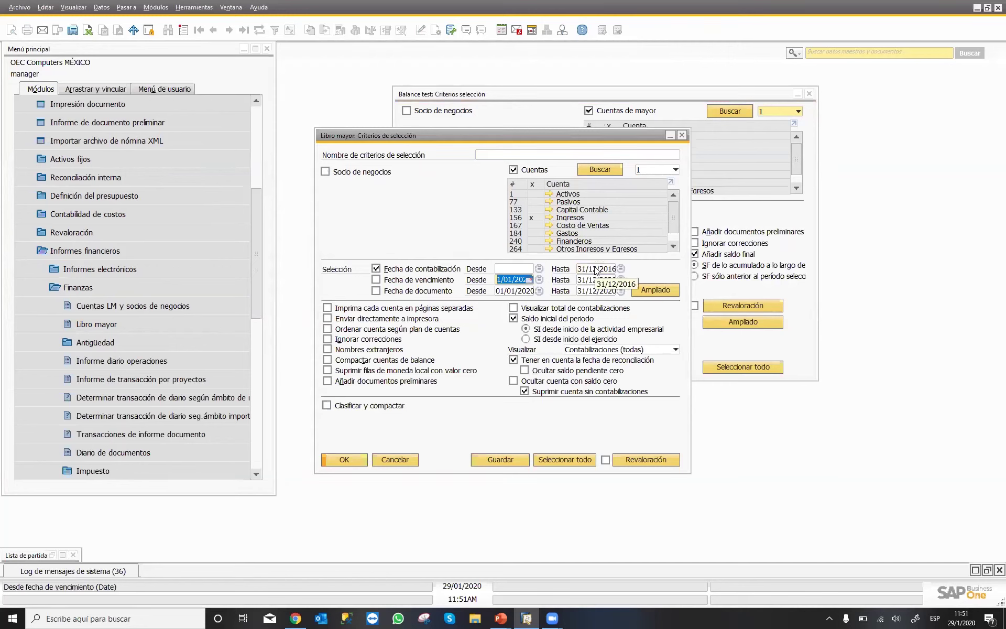
left_click(513, 359)
left_click(524, 391)
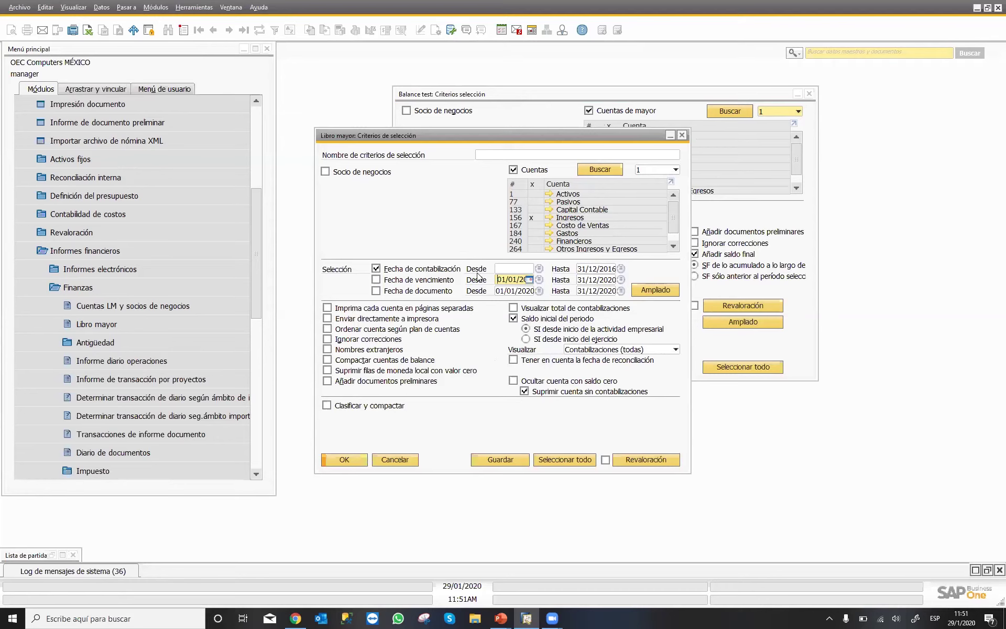
Step: Run the Libro mayor and examine the period-closing entries posted to the Ingresos accounts
left_click(357, 460)
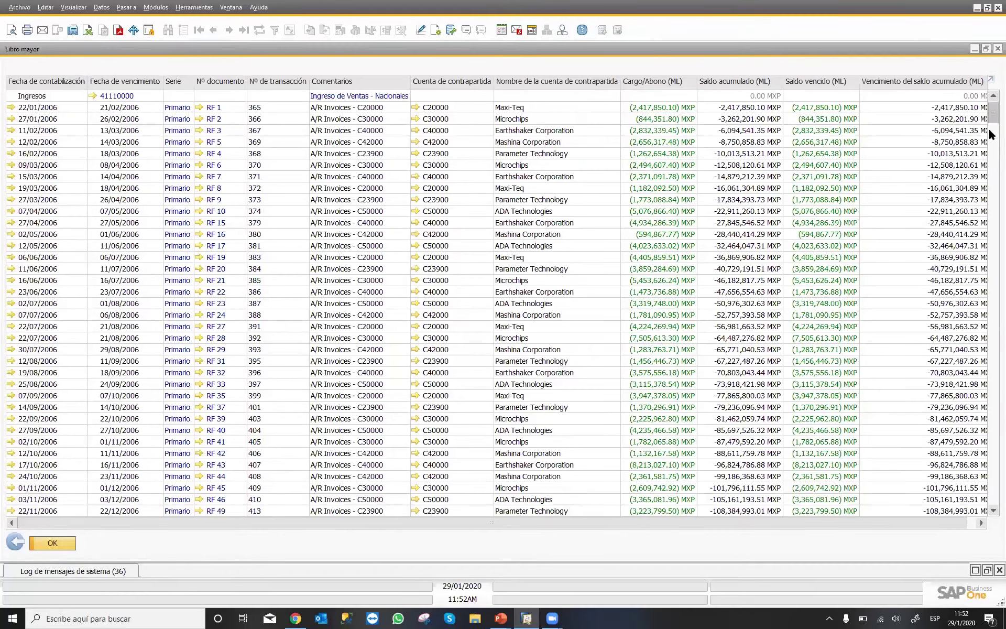
left_click(991, 486)
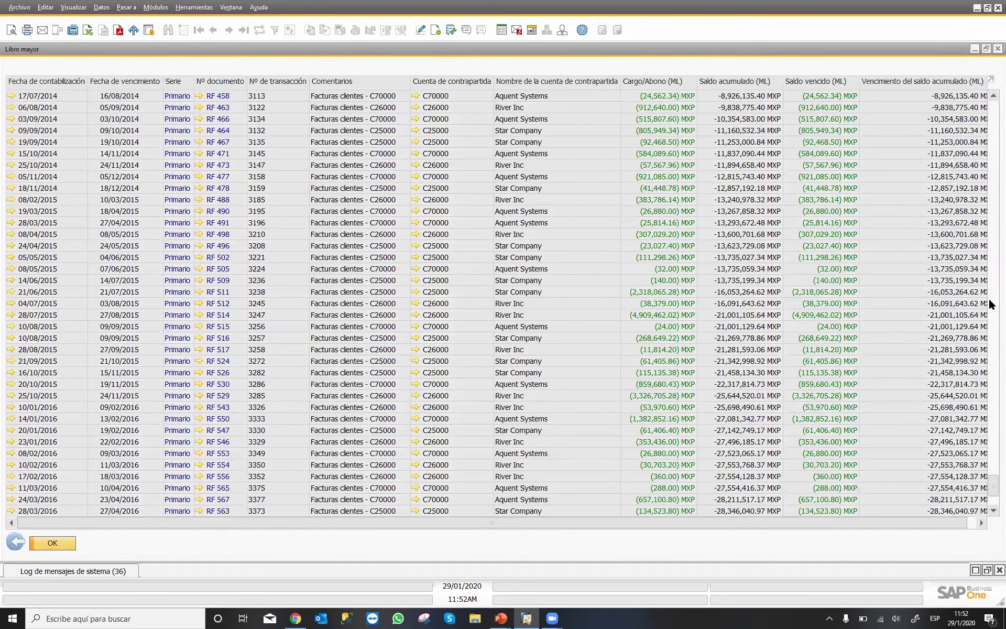
left_click(990, 502)
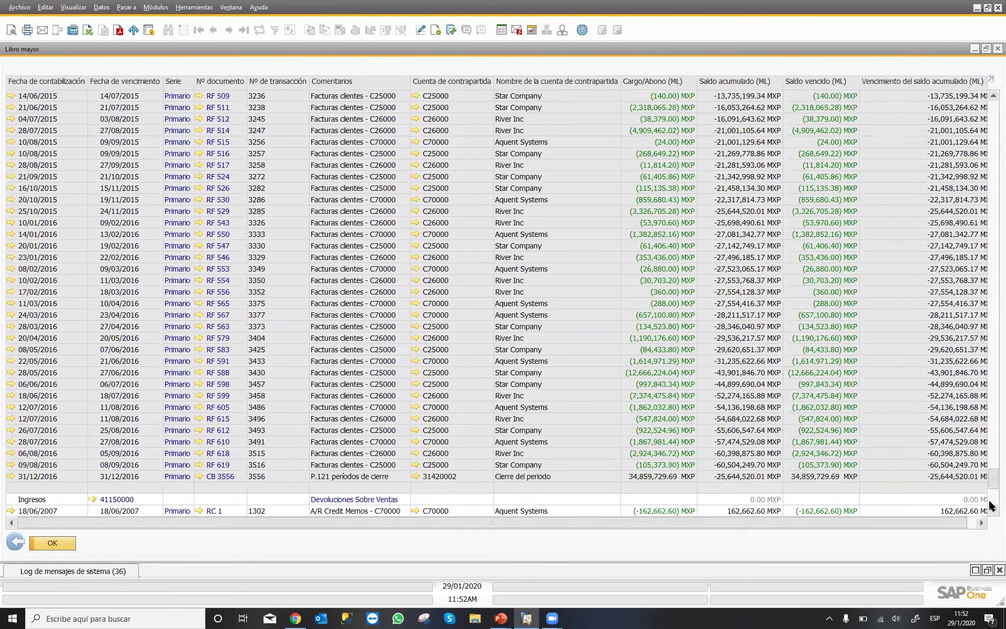
left_click(991, 505)
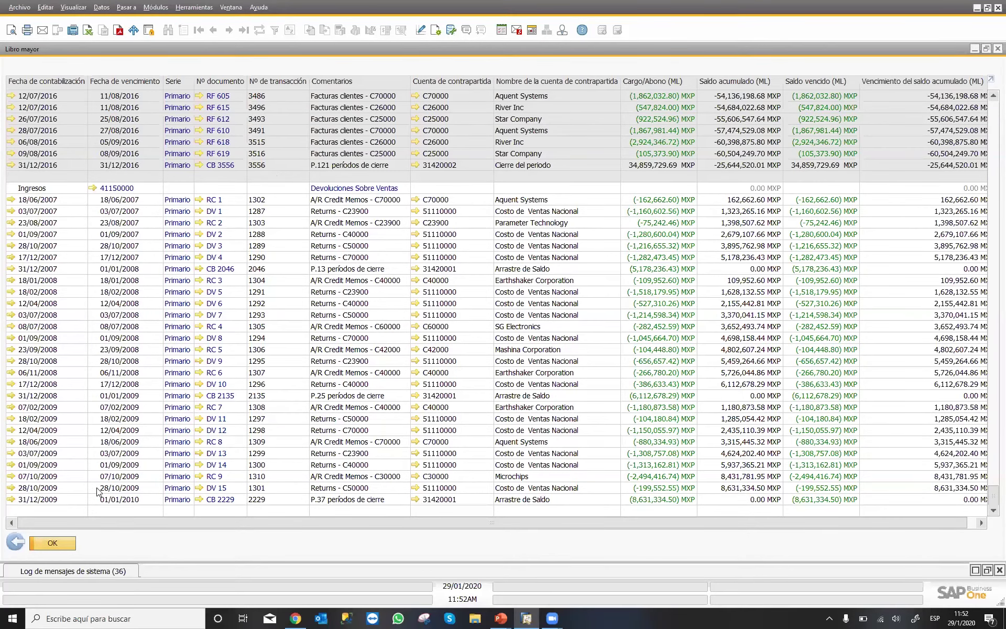
Step: Rerun the Libro mayor with a start posting date of 01/01/2016 and review the 2016 year-end closing entries
left_click(15, 544)
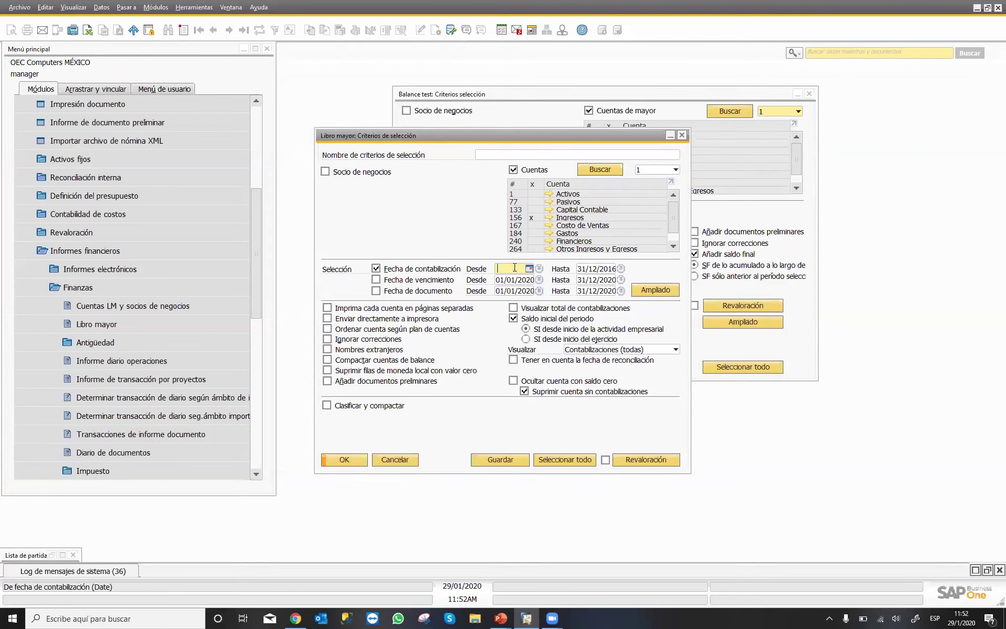
type("01/01/20")
type("16")
key("Tab")
left_click(342, 460)
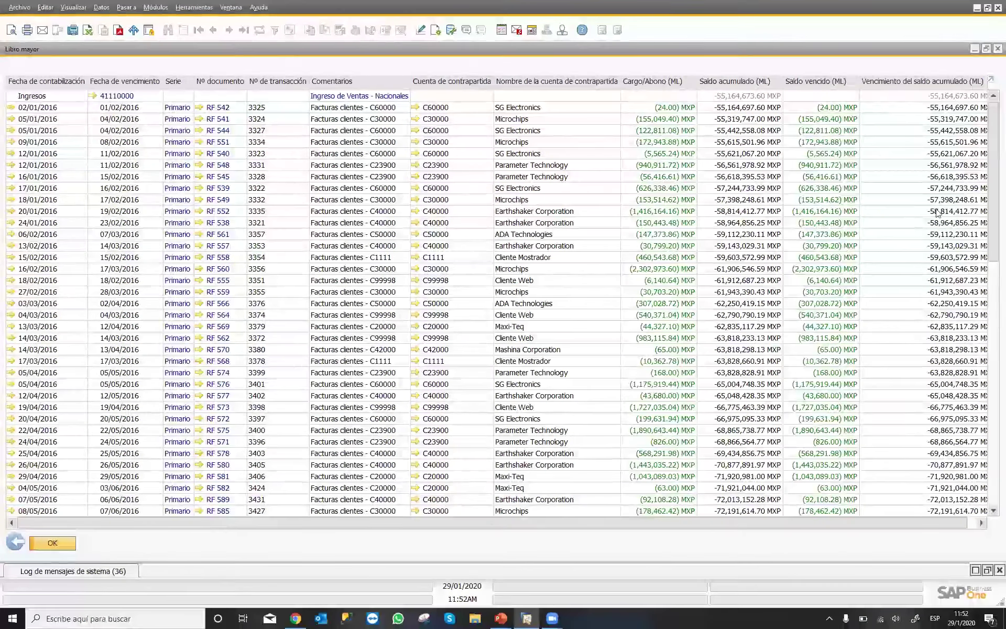
left_click_drag(993, 168, 988, 454)
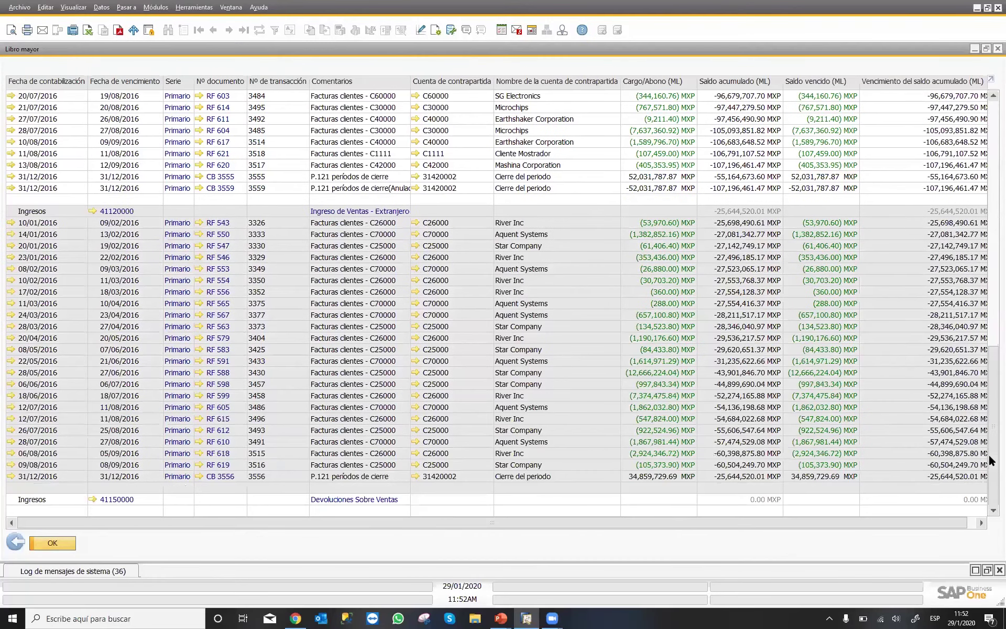
Step: Leave the Libro mayor results and examine the selection criteria of the Informe de retención de impuestos without running it
left_click(14, 542)
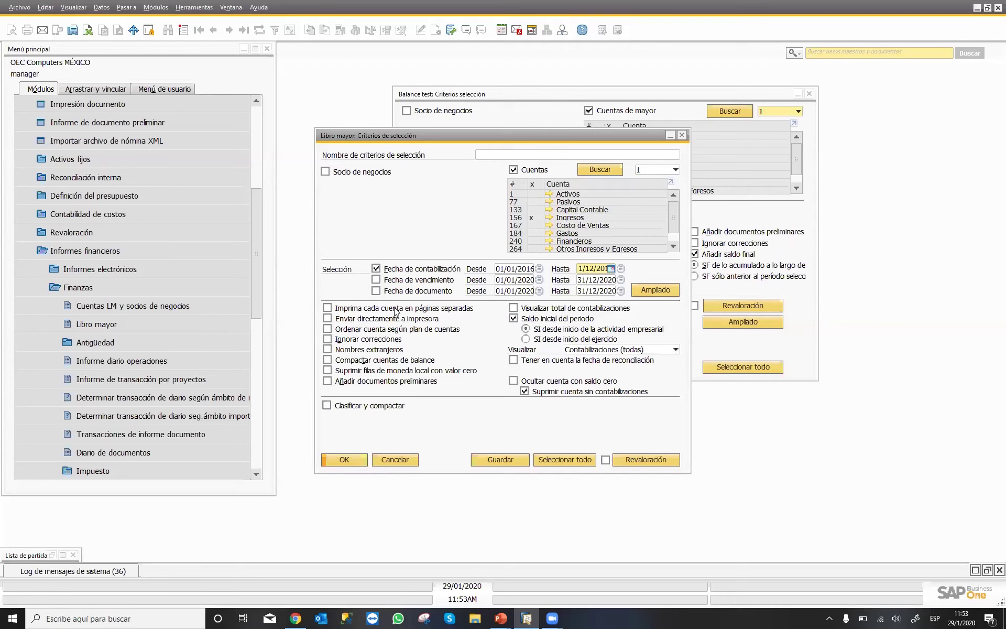
left_click(102, 472)
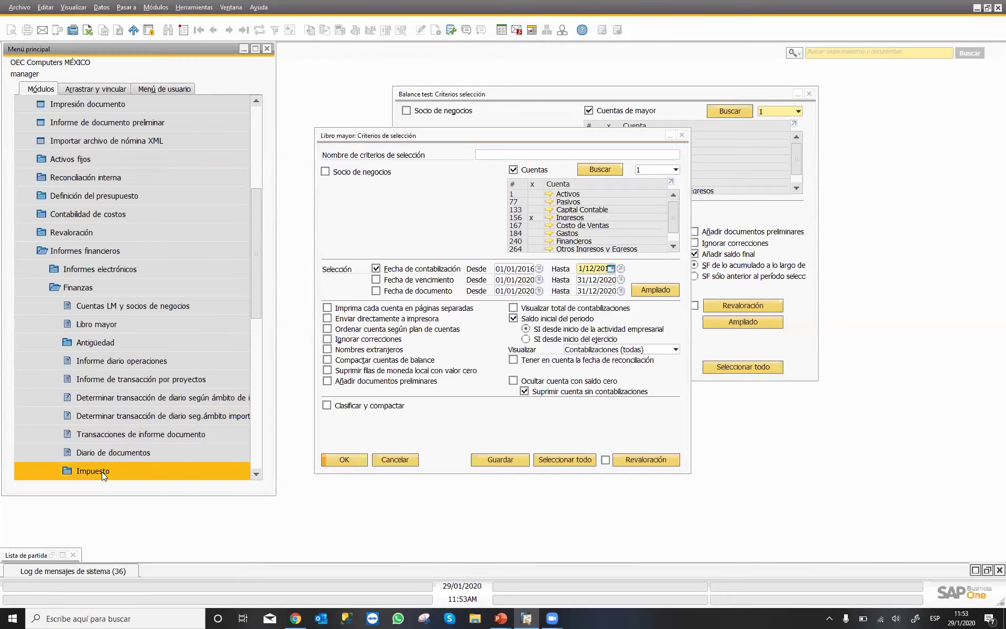
left_click(102, 472)
left_click(136, 441)
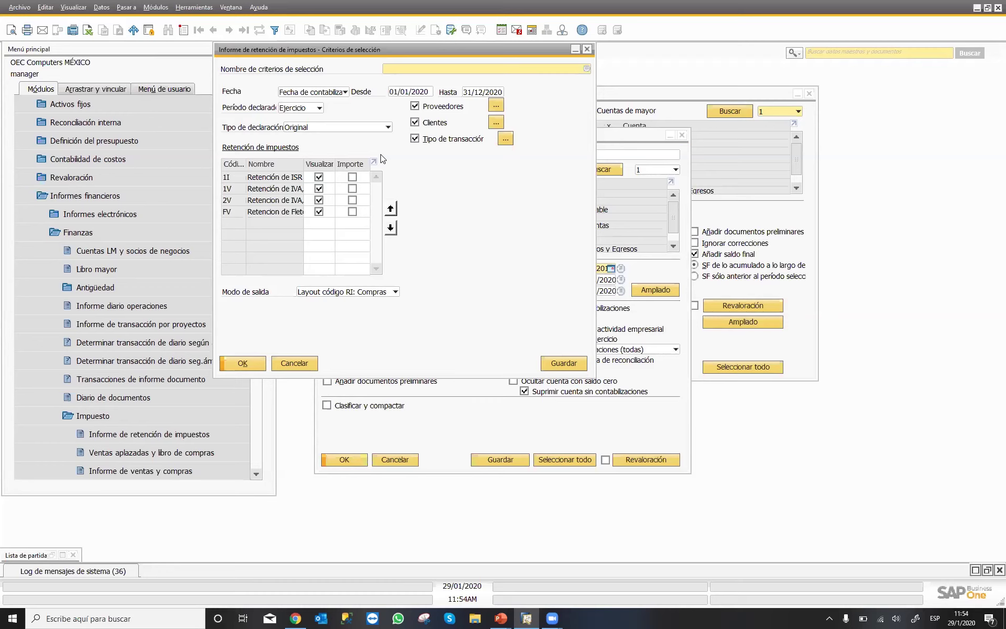
left_click(287, 364)
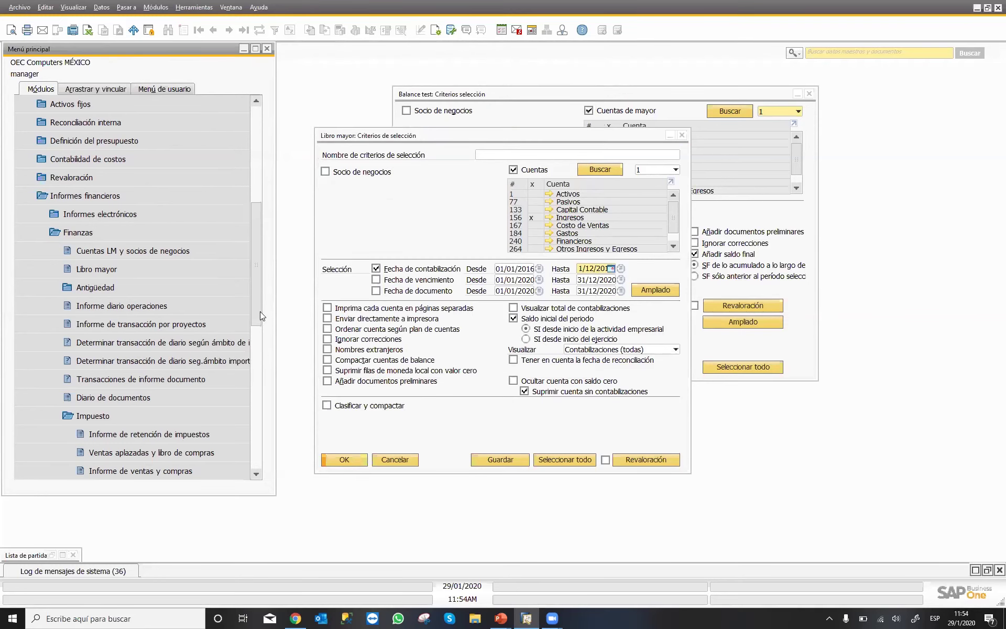
Step: Open the financial Balance report criteria and clear the start posting date
left_click_drag(260, 312, 258, 347)
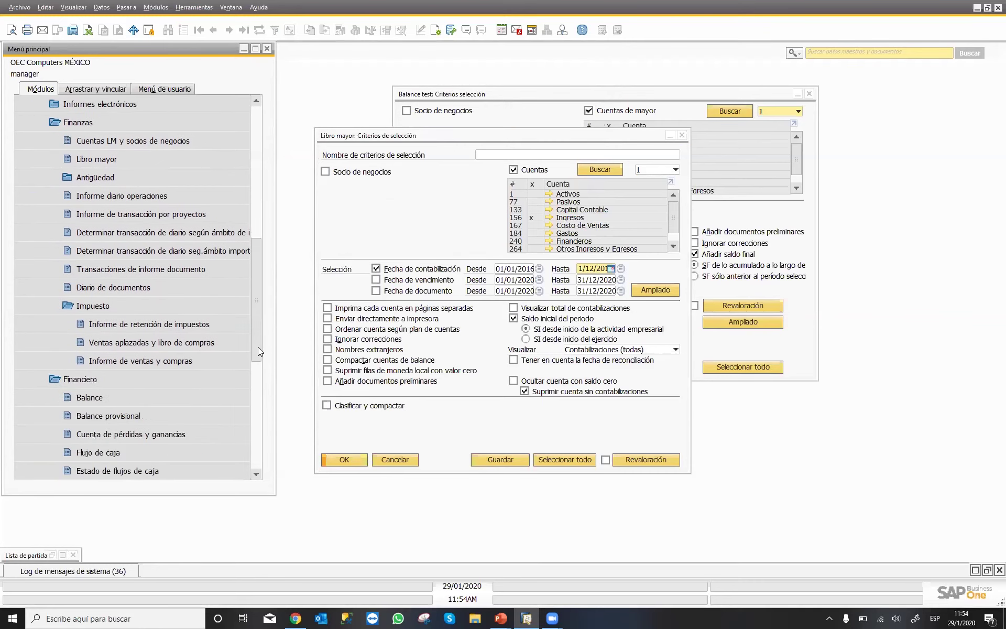
left_click(130, 396)
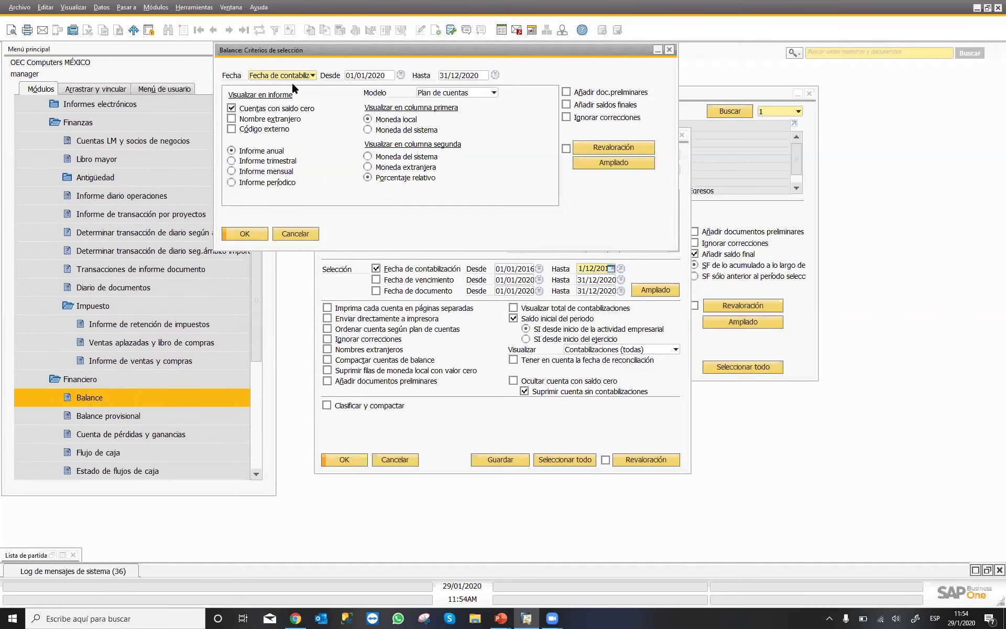
left_click(379, 76)
key("BackSpace")
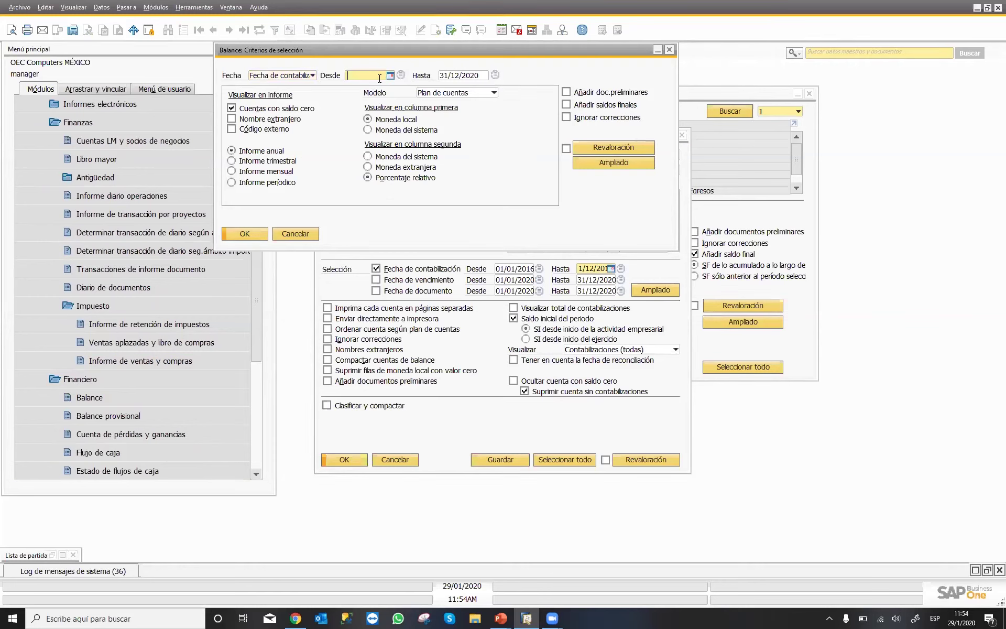
key("Tab")
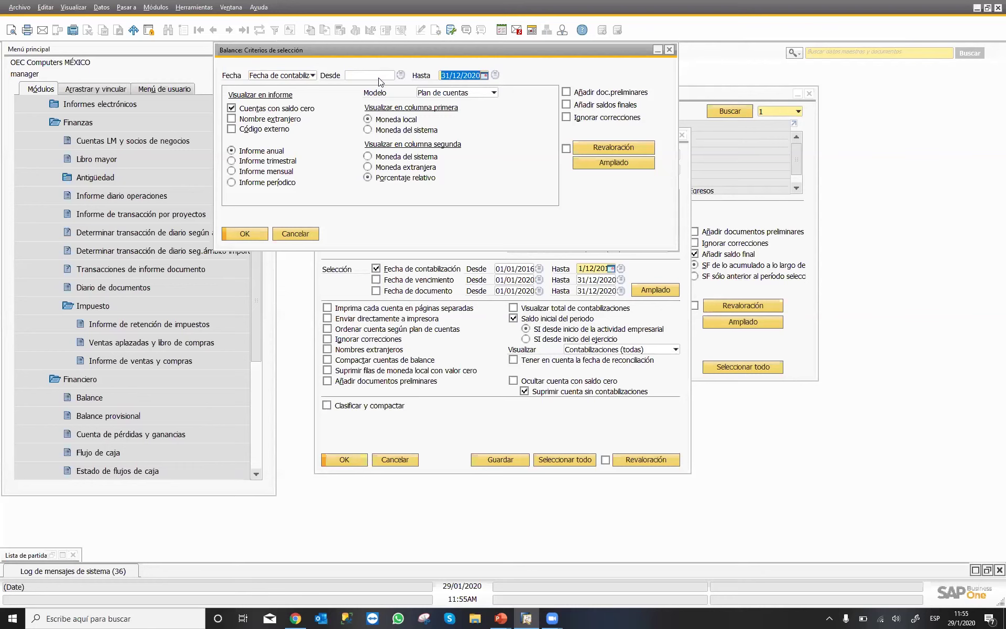
Step: In the Balance provisional criteria, enable Saldo inicial para período, exclude business partners and select all ledger accounts
left_click(92, 416)
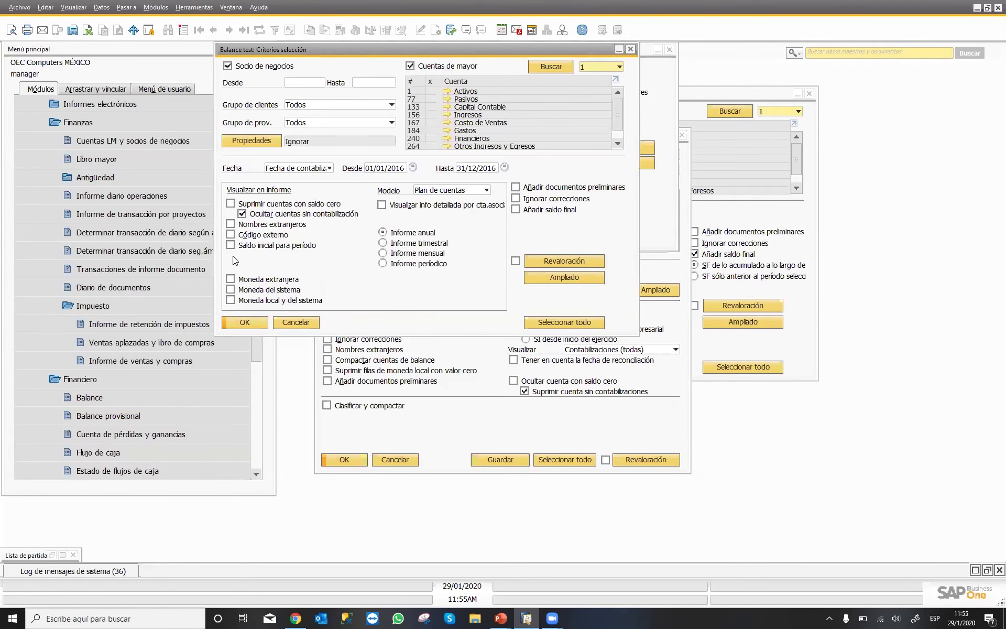
left_click(229, 246)
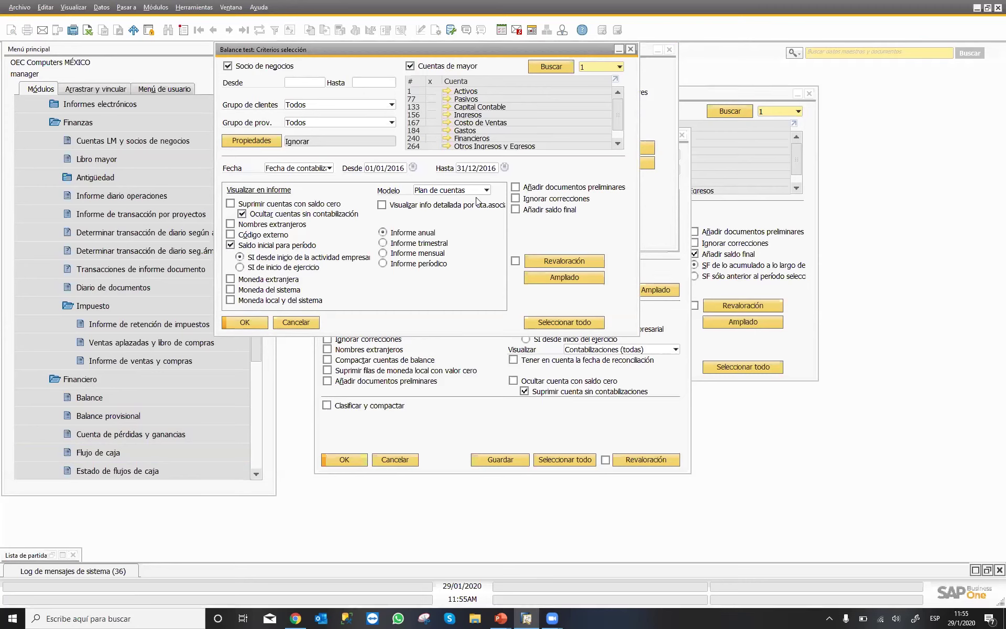
left_click(253, 66)
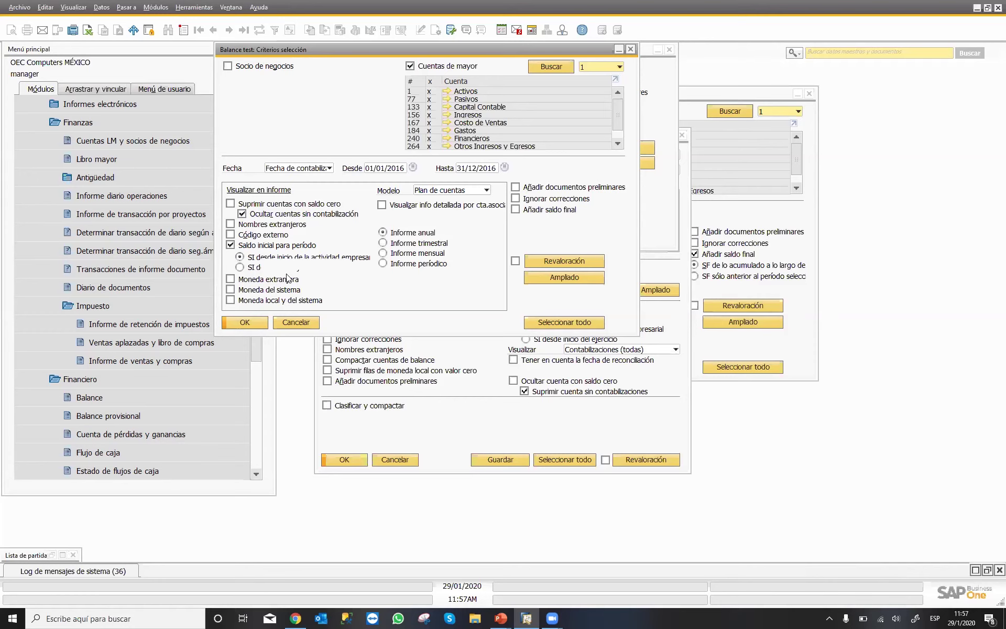
Step: Open the Cierre del período selection criteria from the Gestión utilities
left_click(104, 72)
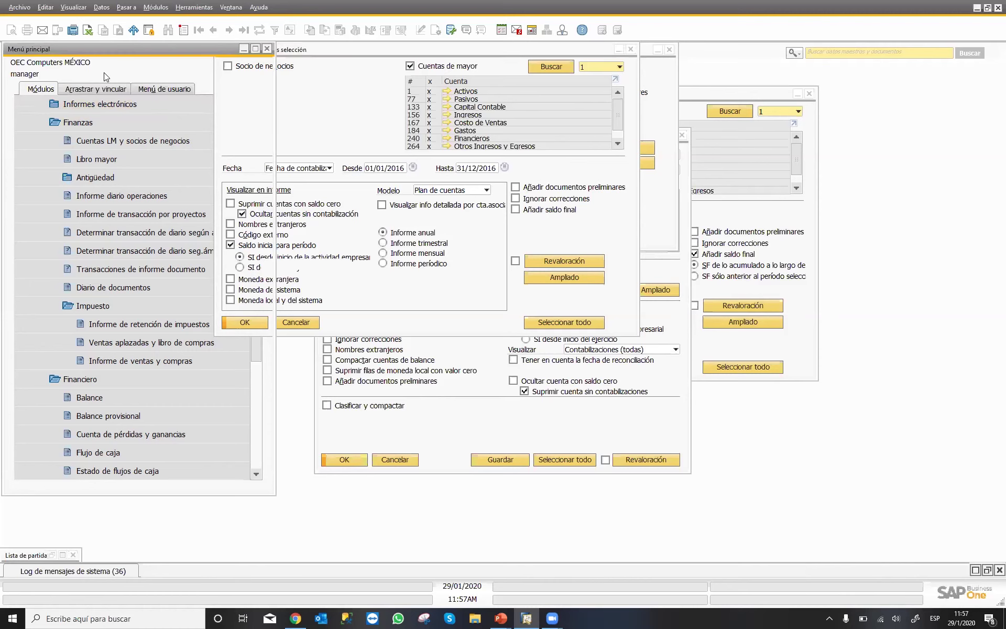
left_click(255, 111)
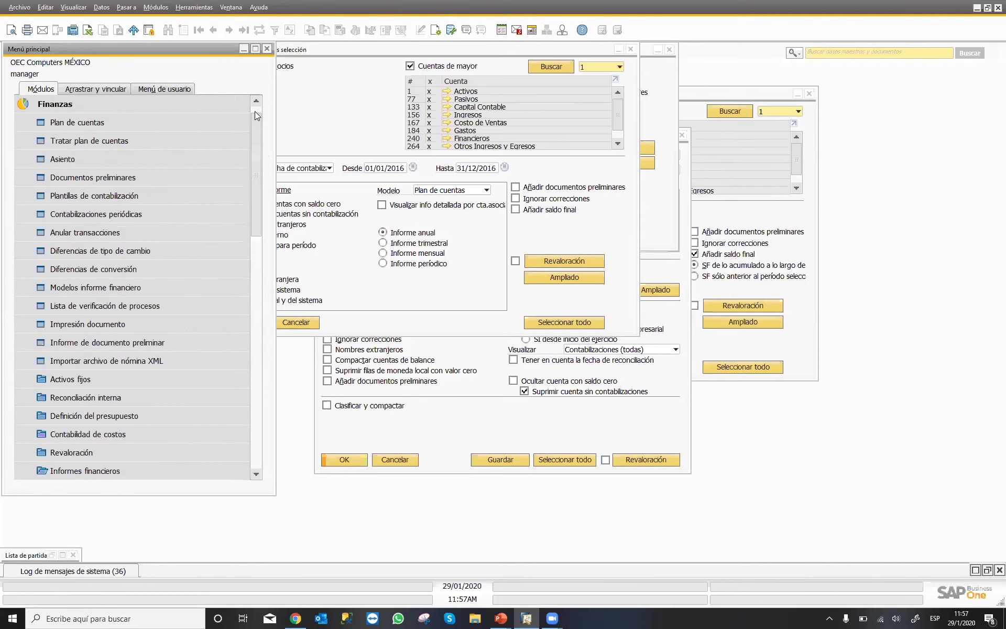
left_click(79, 105)
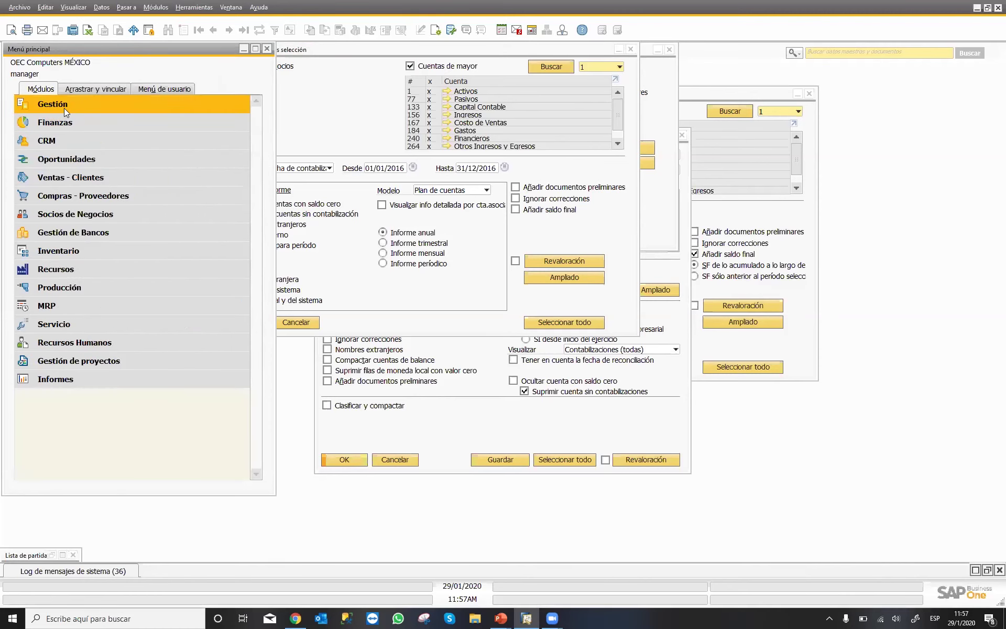
left_click(64, 108)
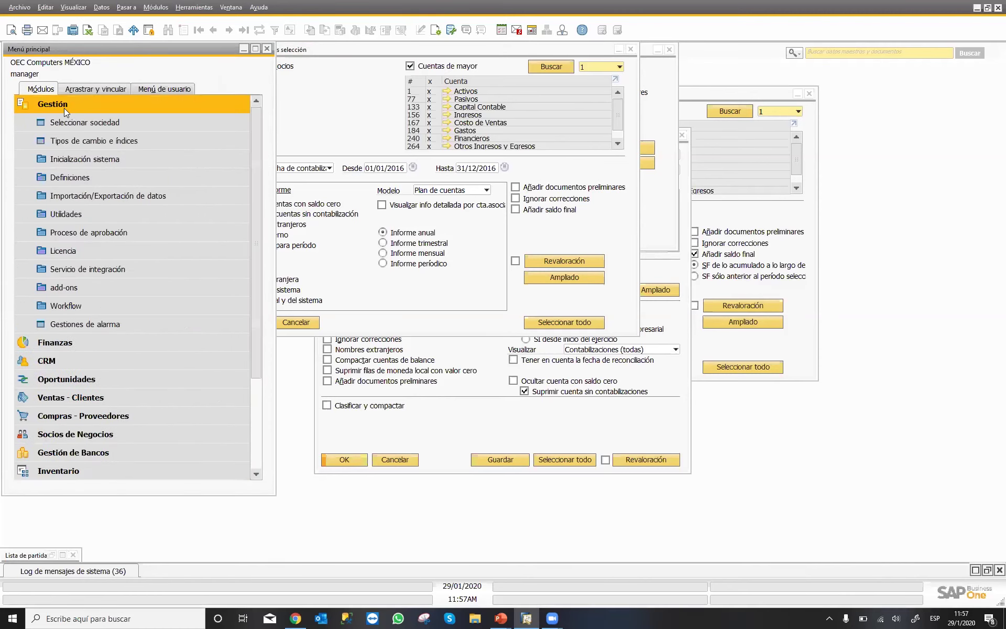
left_click(82, 156)
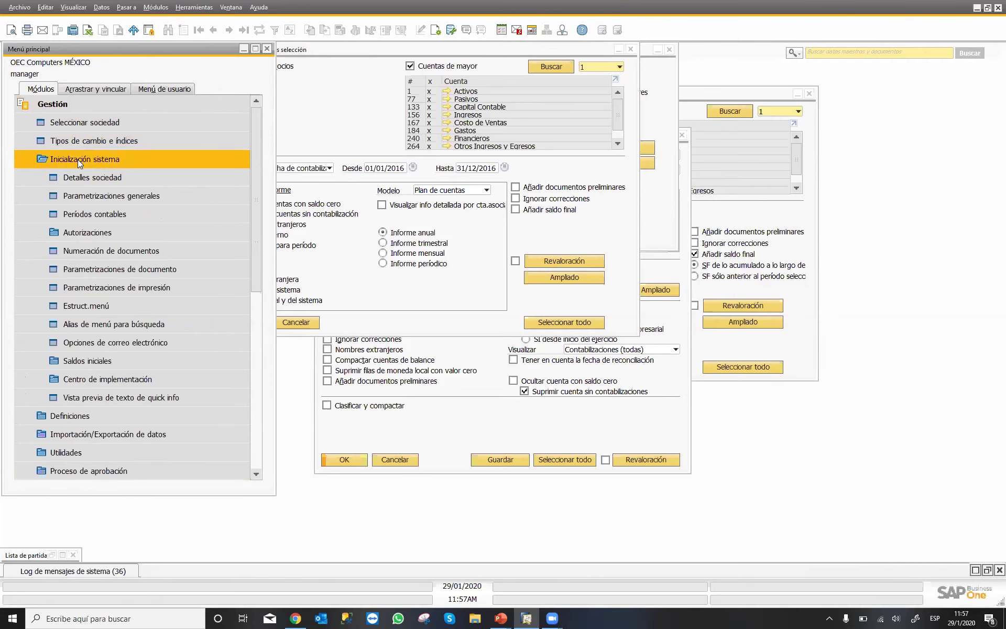
left_click(78, 160)
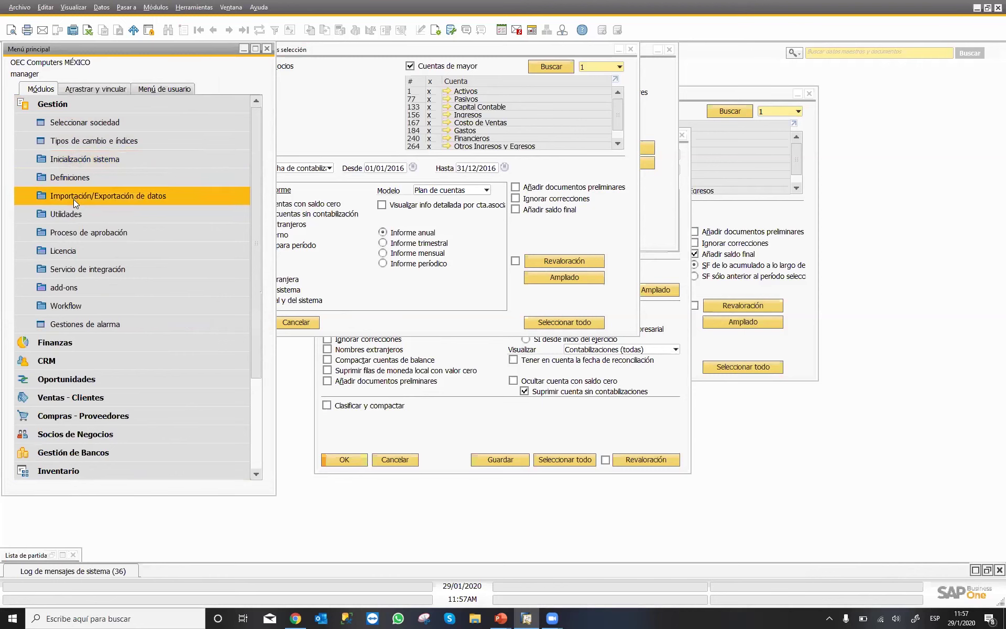
left_click(71, 214)
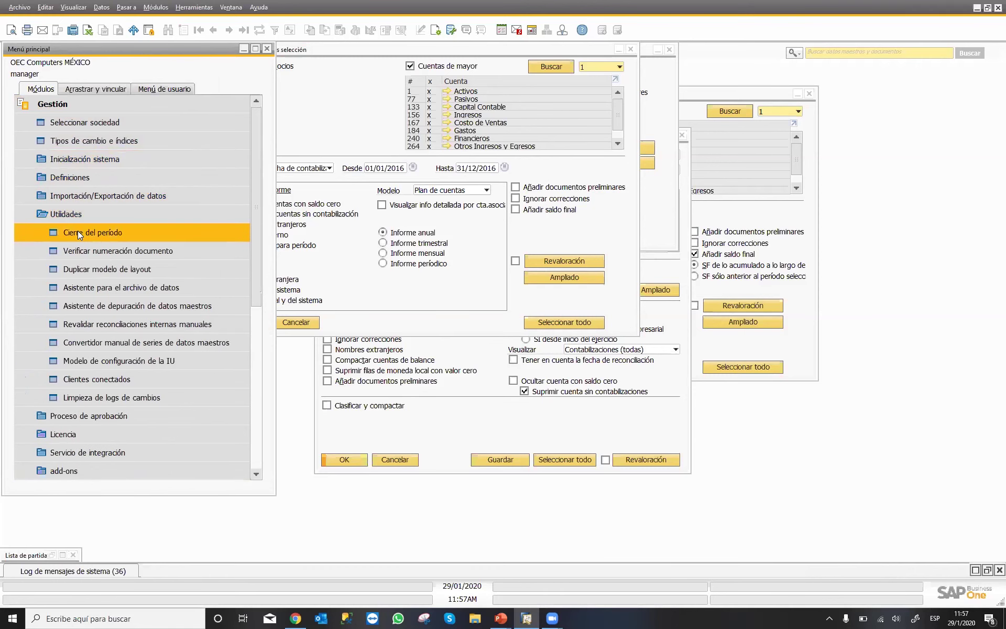
left_click(77, 231)
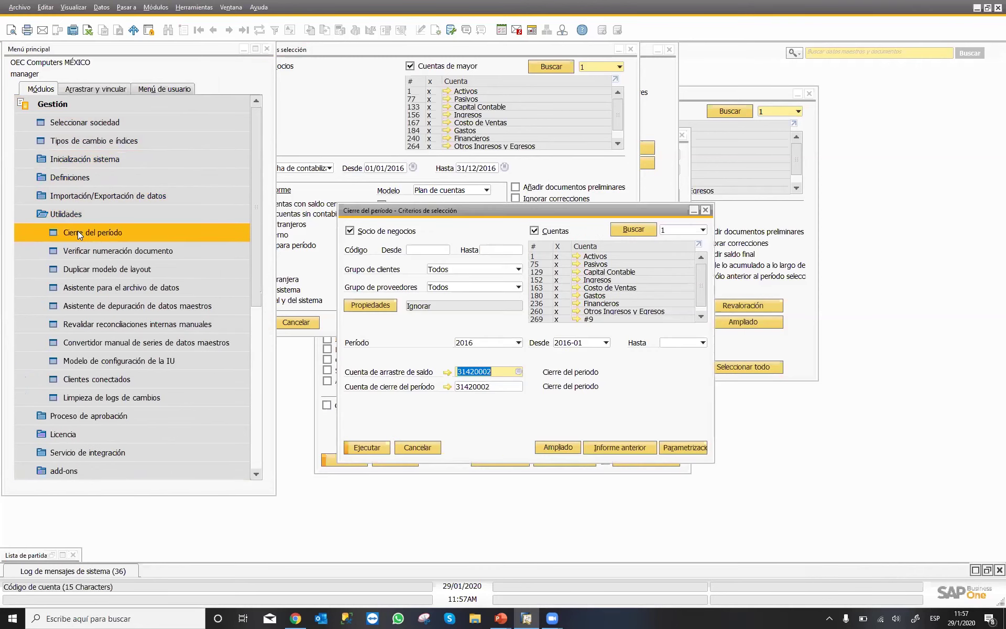
Step: Set the period closing to year 2017, covering periods 2017-01 through 2017-12
left_click(518, 344)
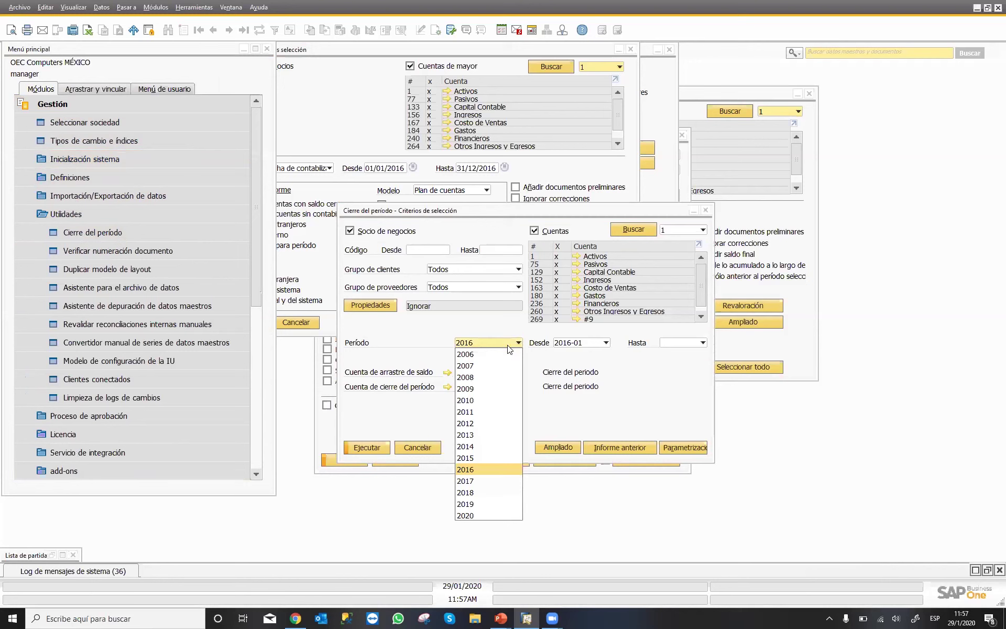
left_click(486, 477)
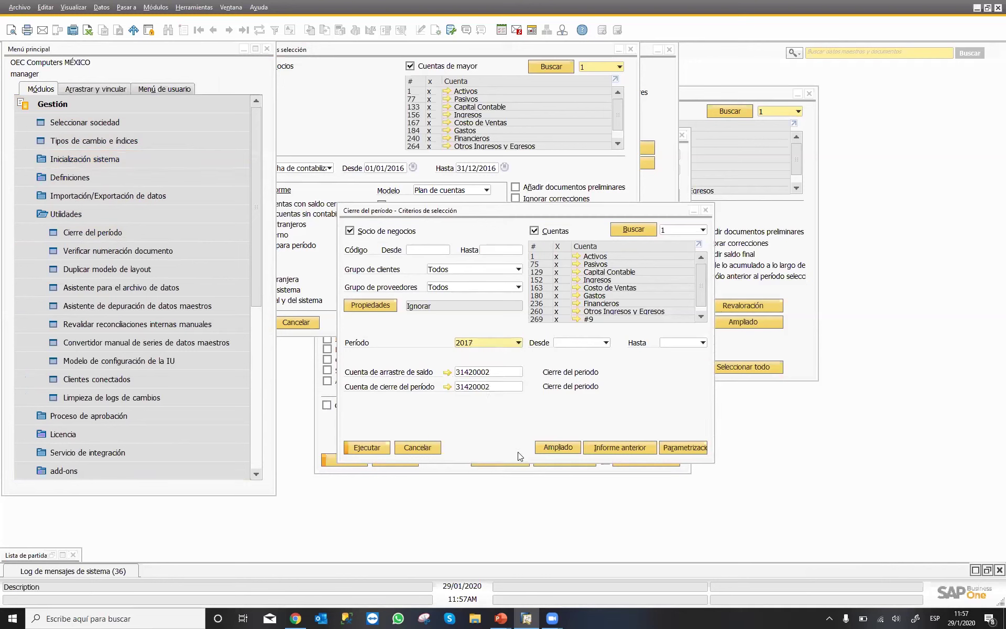
left_click(598, 341)
left_click(580, 356)
left_click(663, 343)
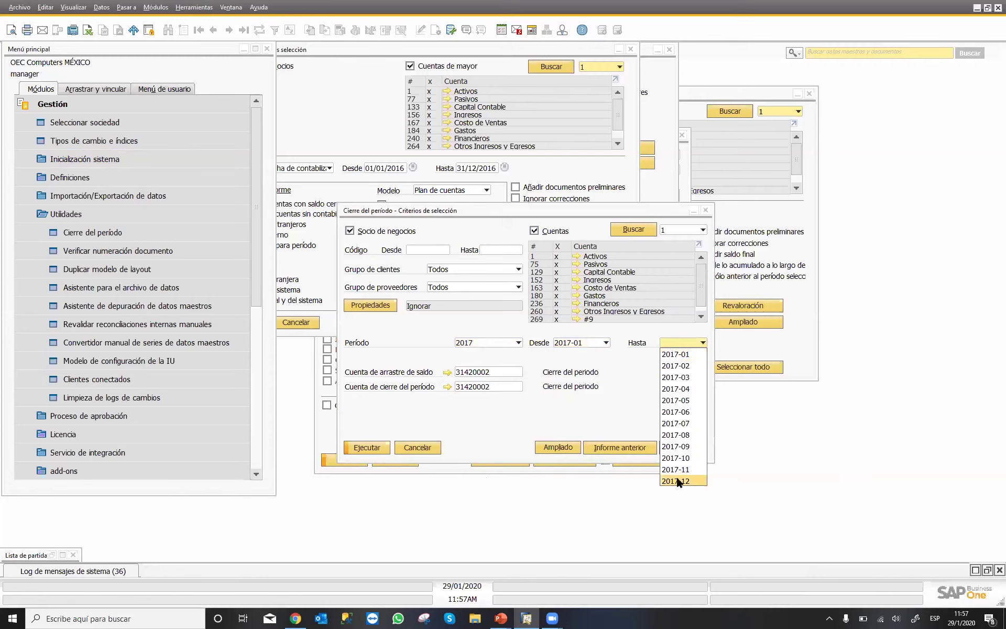
left_click(680, 481)
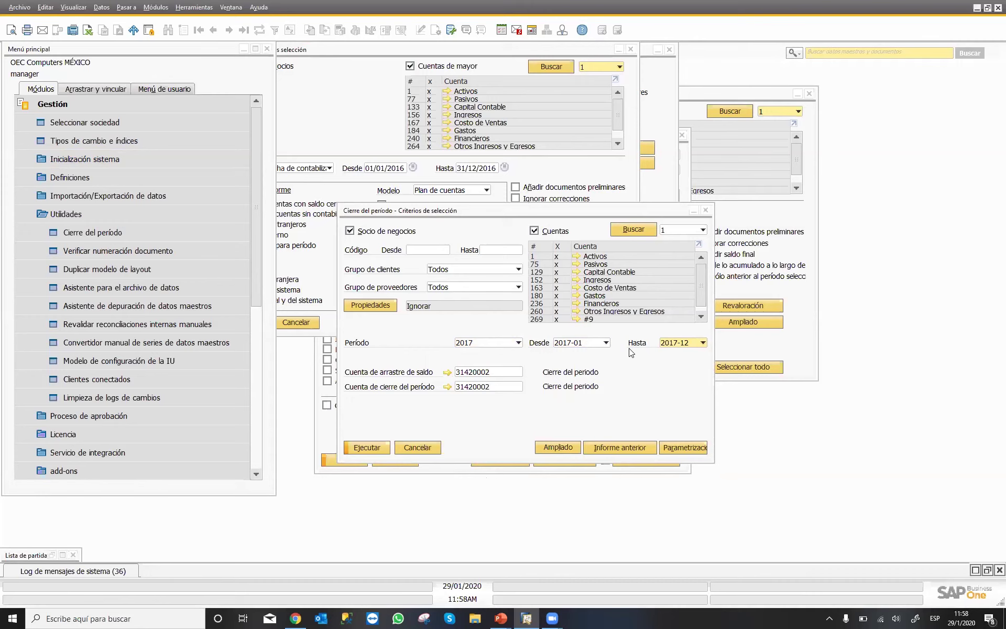
Step: Open the selection criteria for the business partners' internal reconciliation
left_click(92, 221)
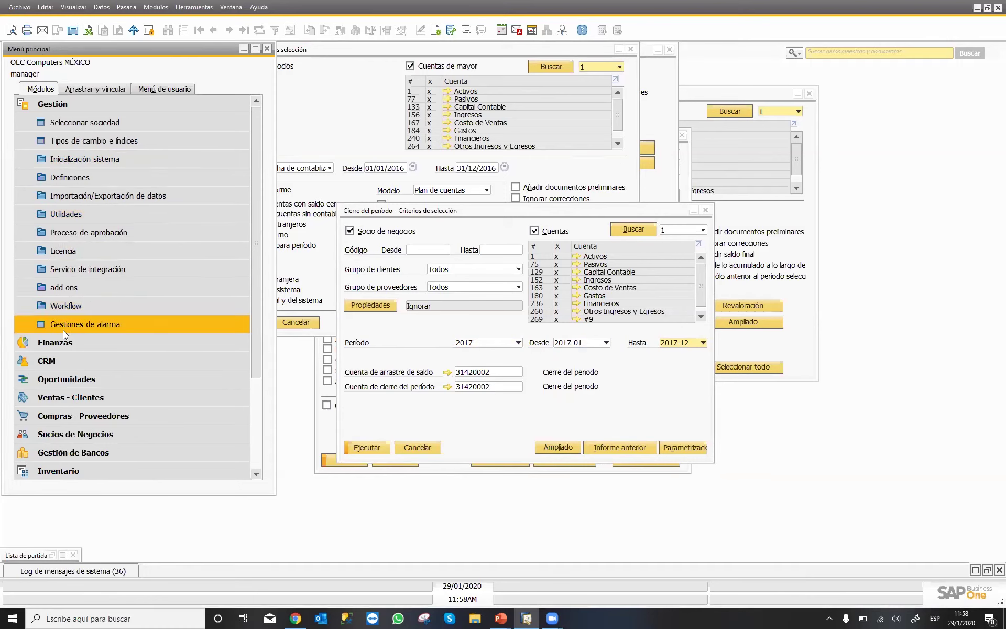
left_click(72, 438)
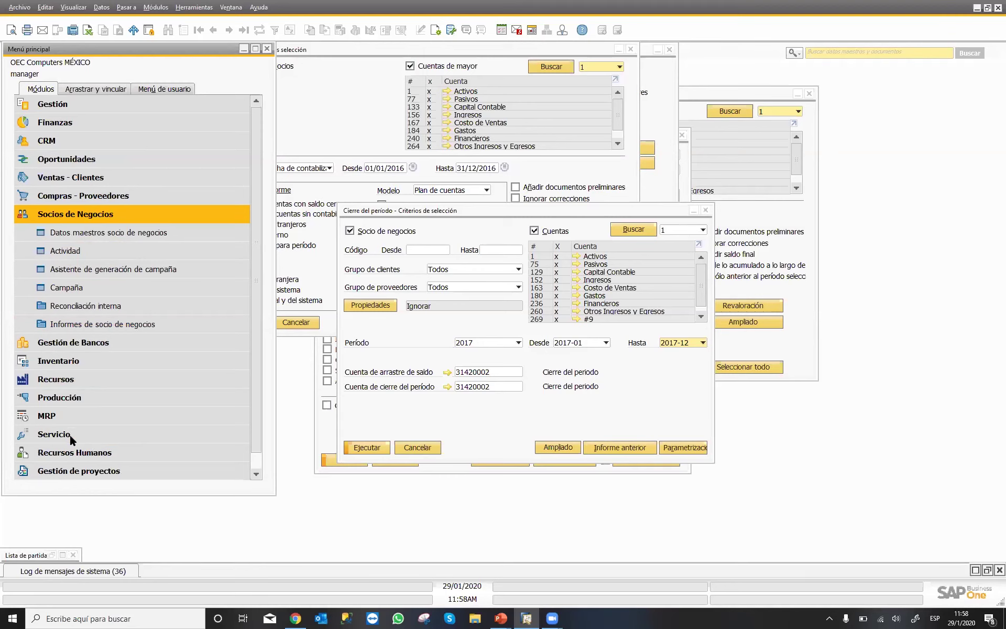
left_click(87, 310)
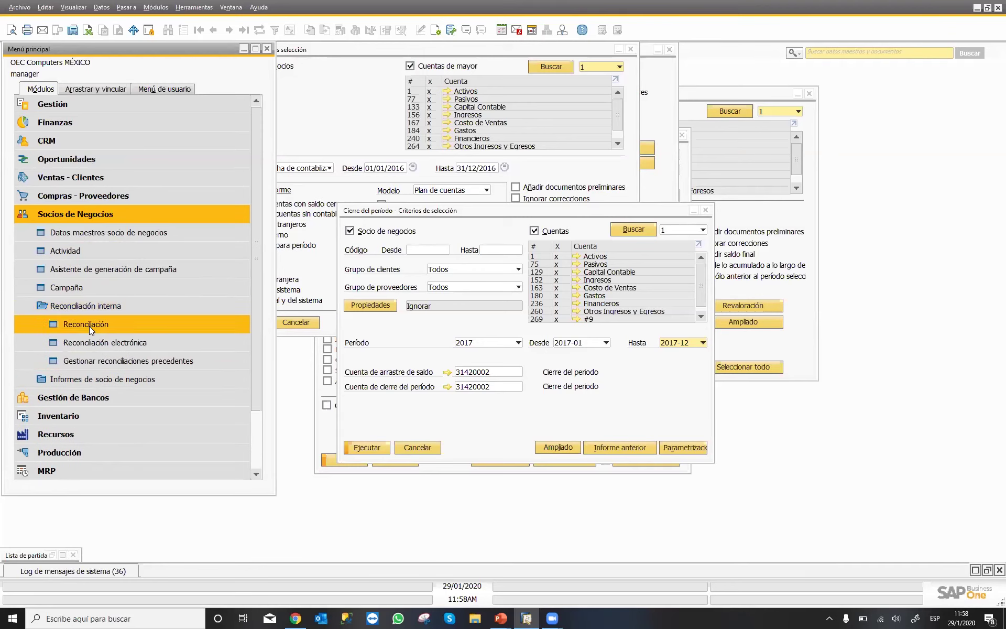
left_click(89, 326)
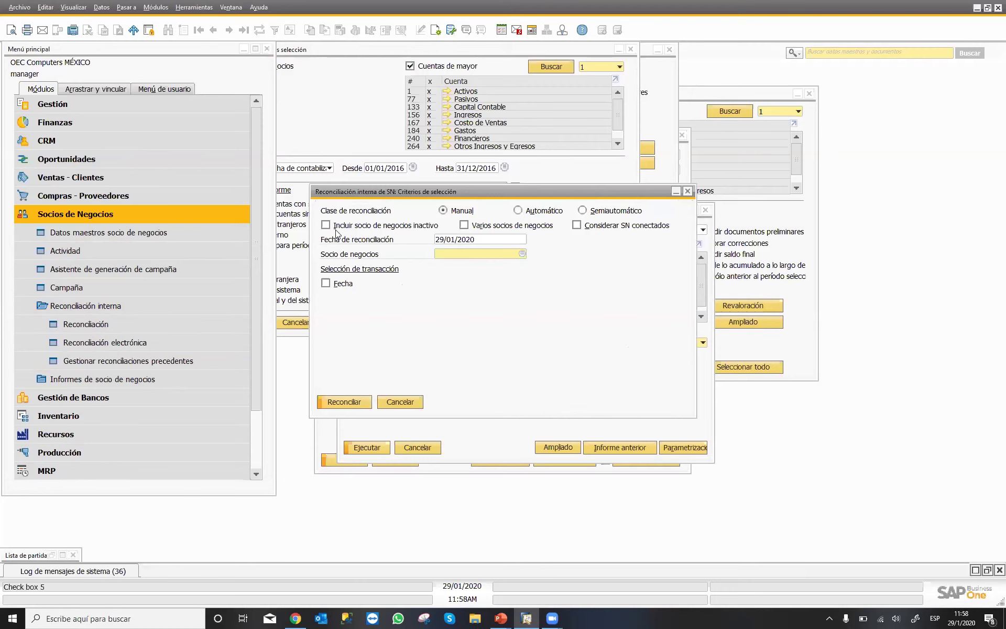
Step: Set the reconciliation class to Automático with Ref.1 (fila SN) as matching rule 1, and review the choices for rule 2
left_click(518, 210)
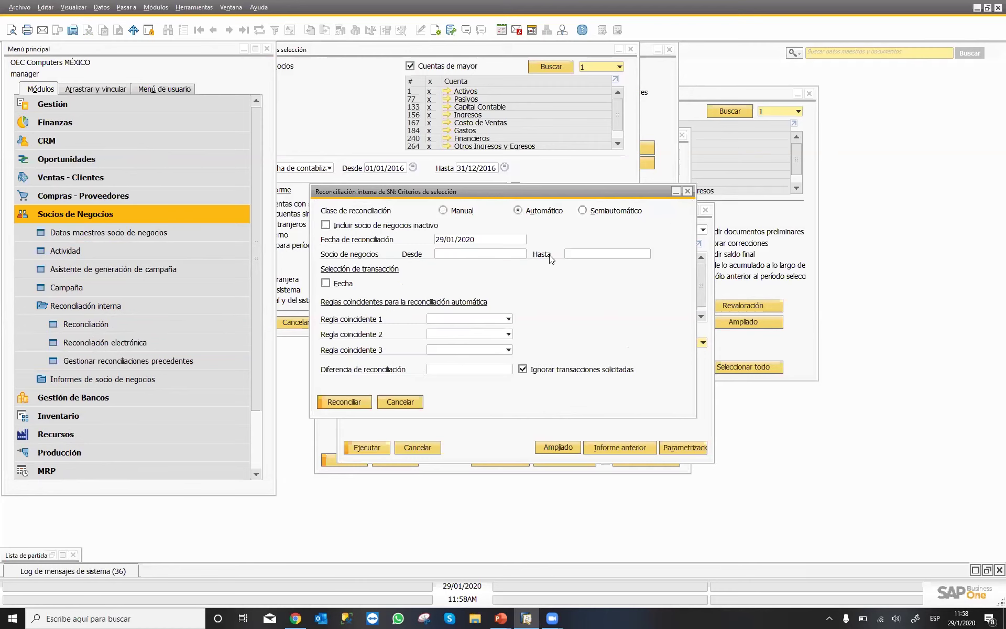
left_click(513, 318)
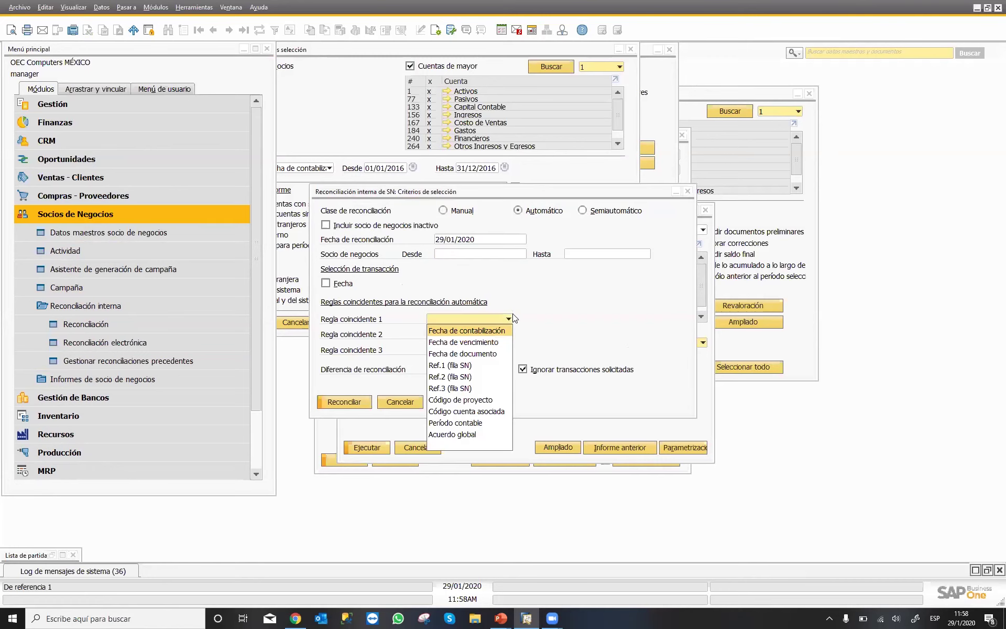
left_click(458, 365)
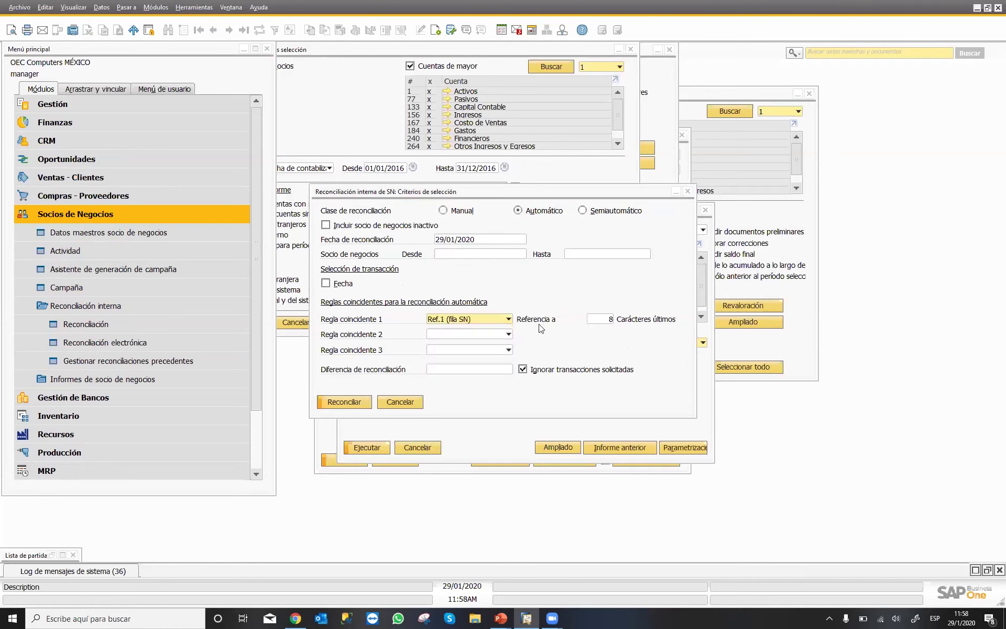
left_click(592, 320)
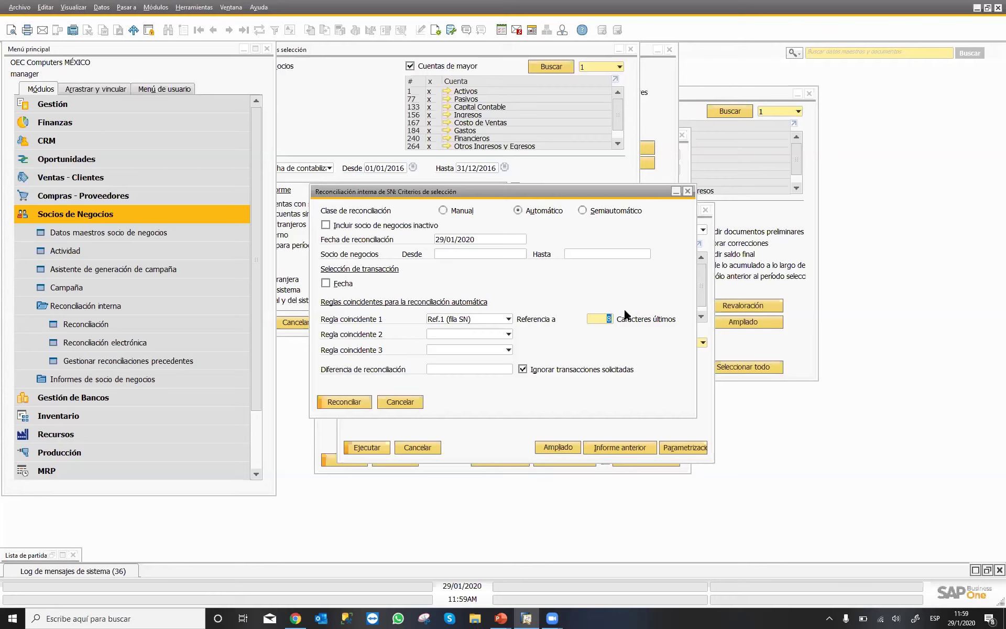
left_click(509, 334)
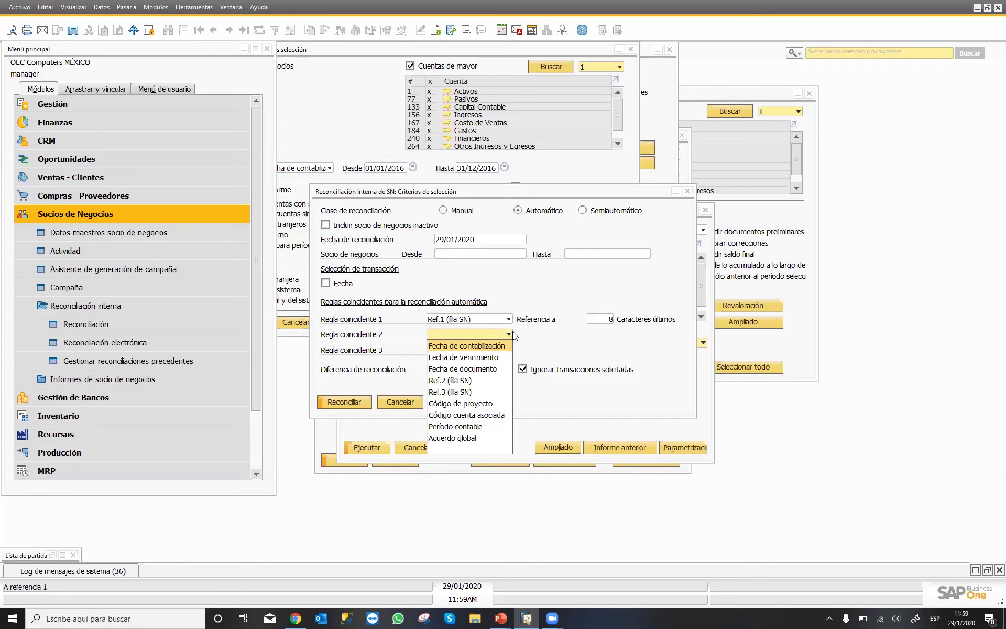
left_click(619, 282)
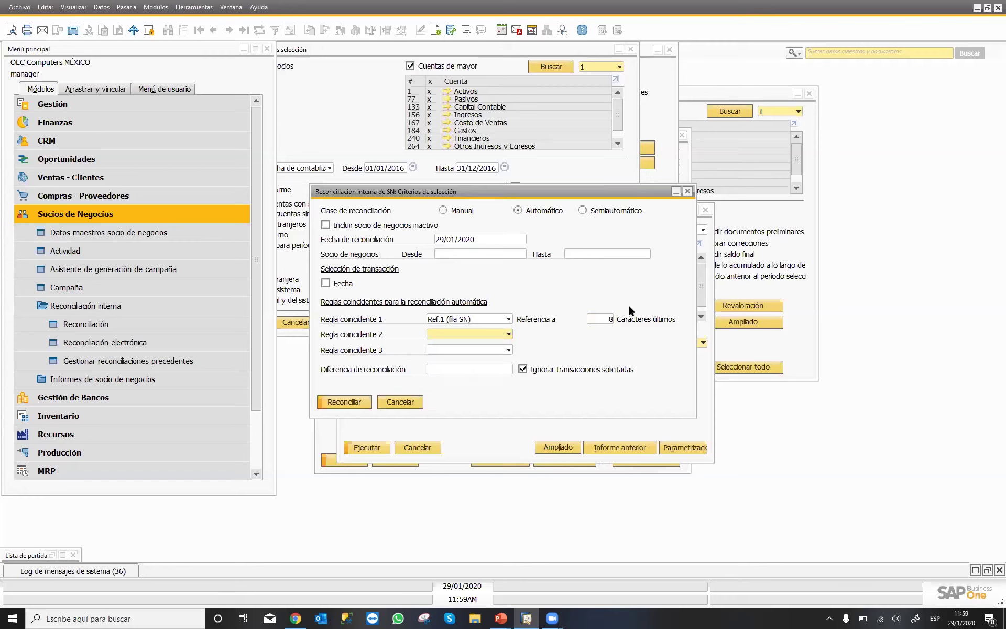